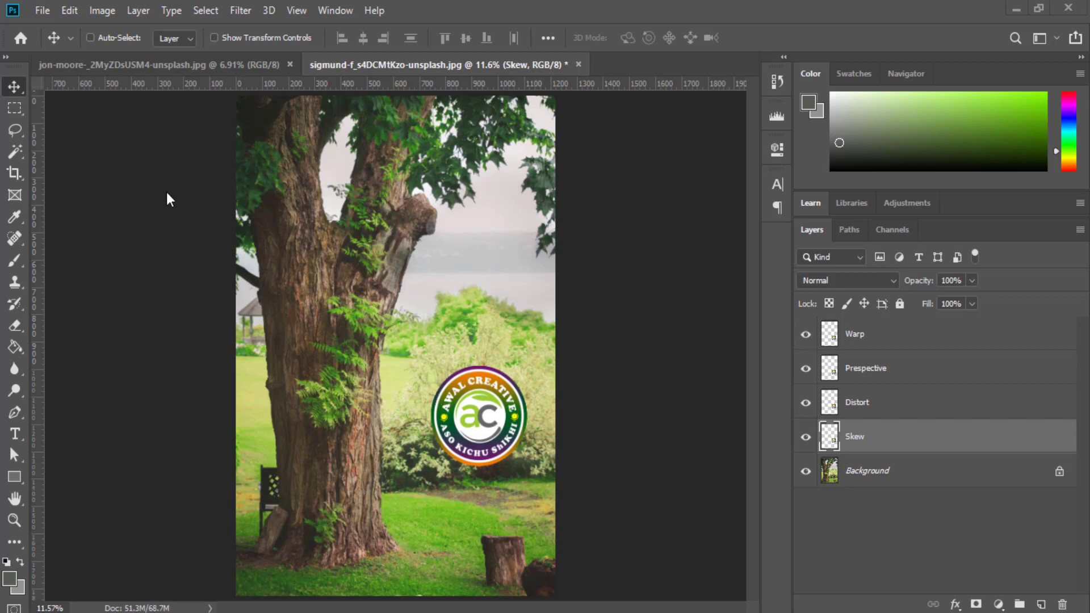
click(68, 10)
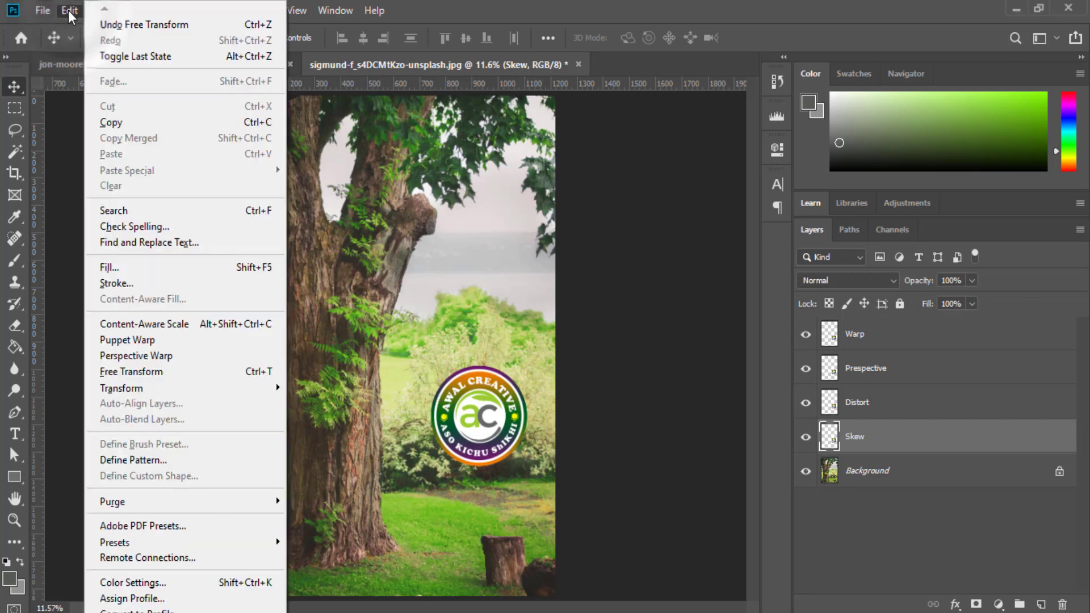
mouse_move(172, 386)
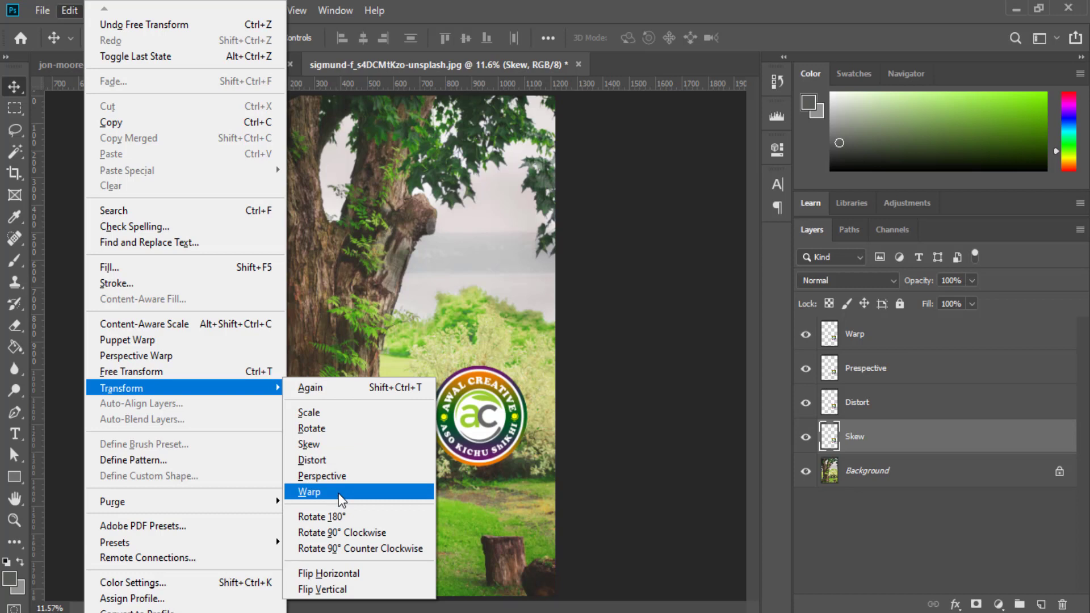
click(611, 346)
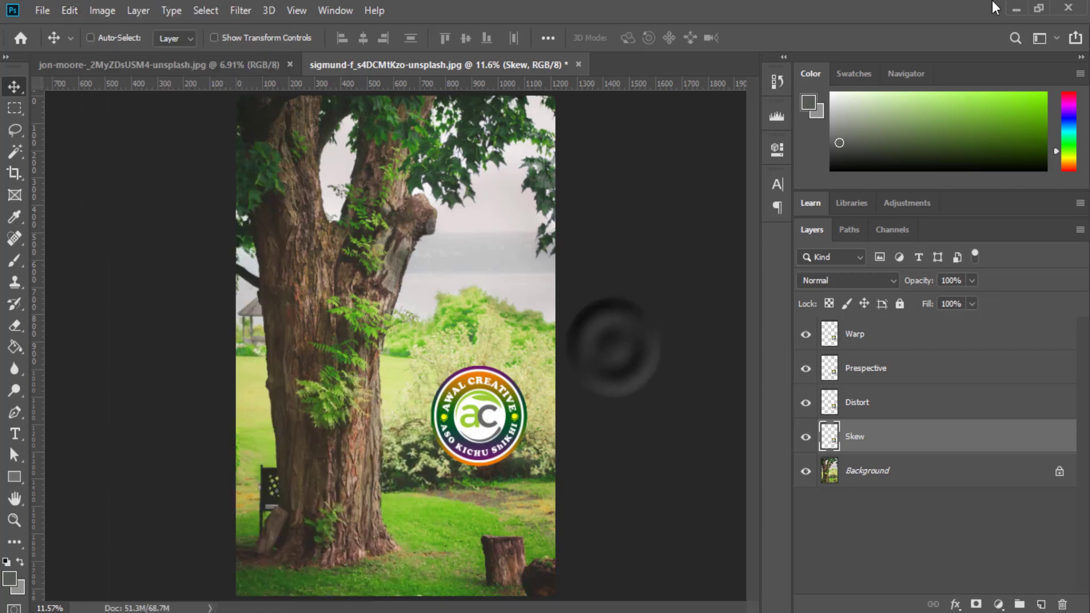
click(1013, 8)
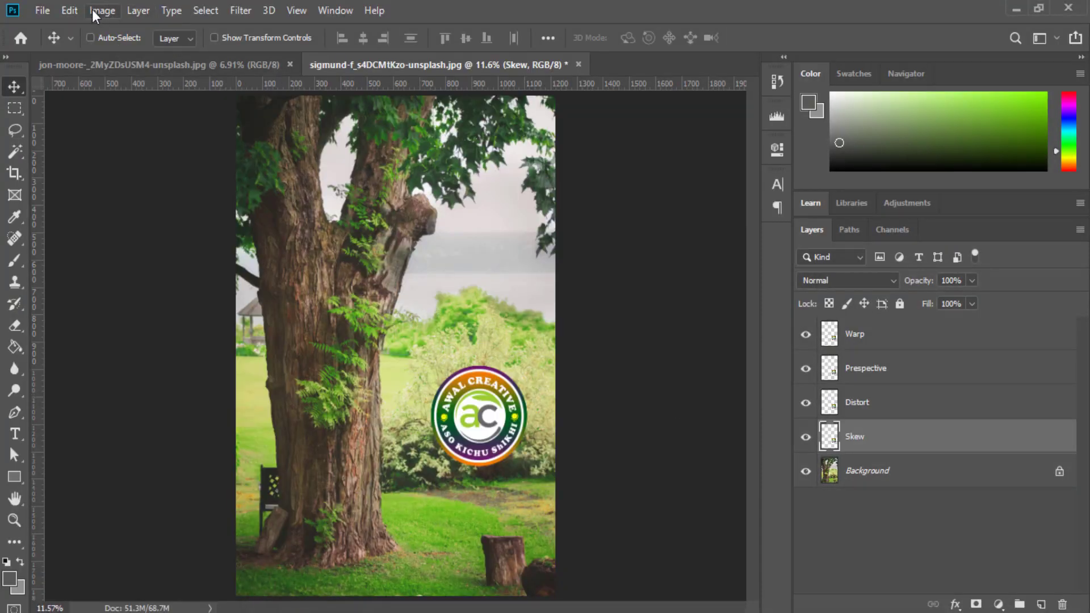
click(68, 10)
Step: Hide the Warp, Prespective, Distort and Skew layers so that only the Background is shown
click(895, 531)
click(894, 532)
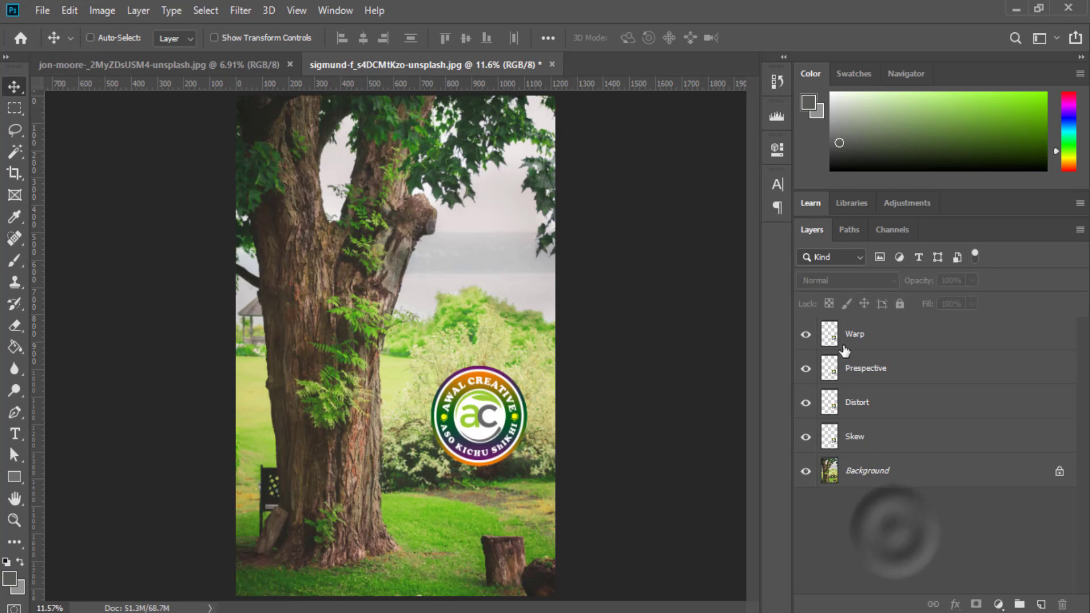
click(806, 335)
click(805, 369)
click(806, 402)
click(806, 436)
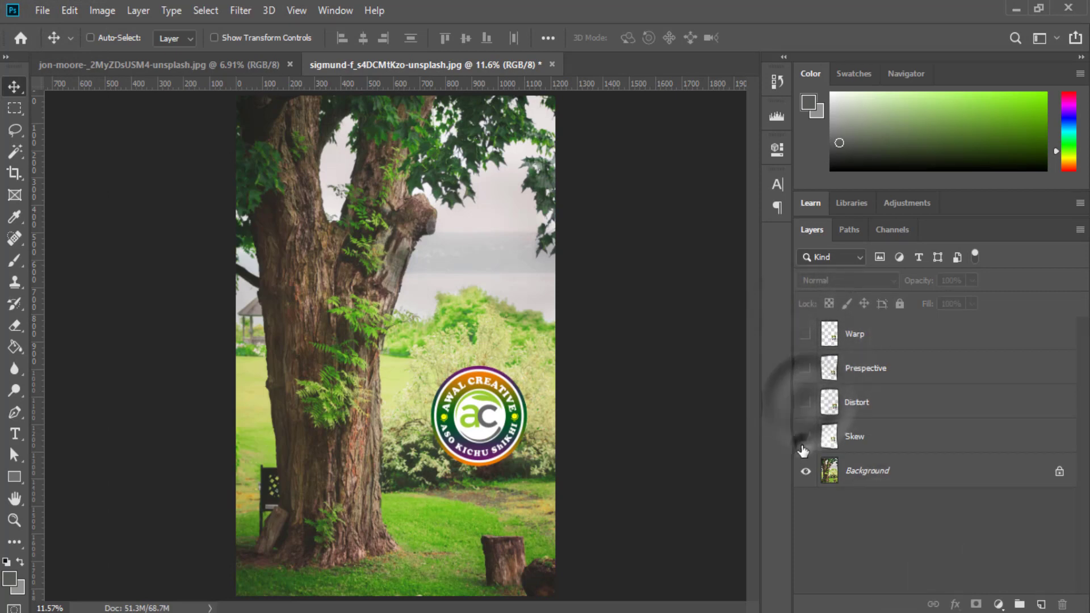
Step: Select the Skew layer, make it visible, and turn on the transform controls
click(892, 443)
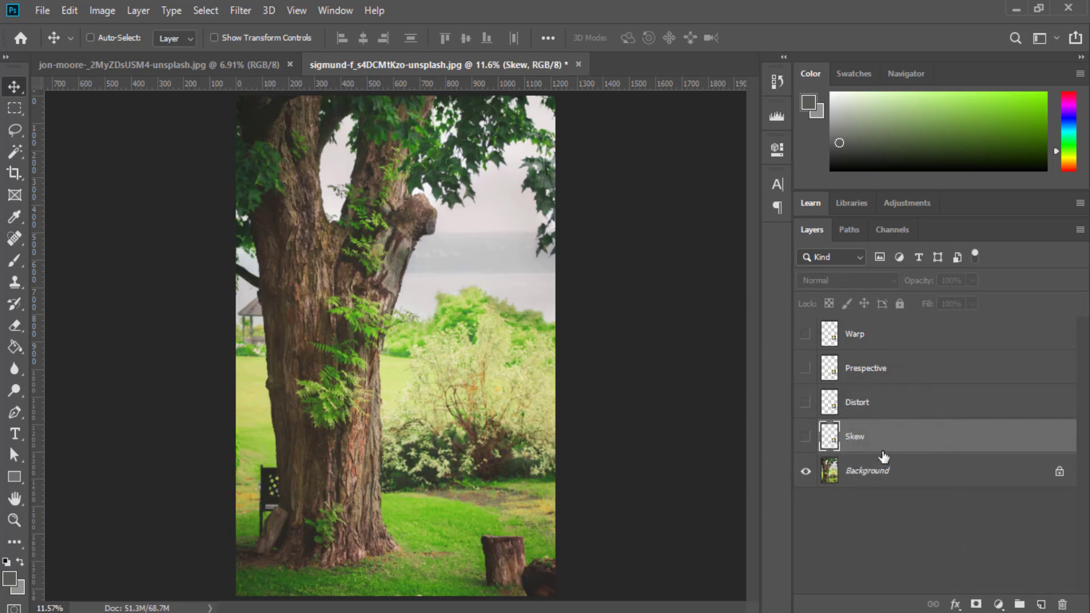
click(806, 436)
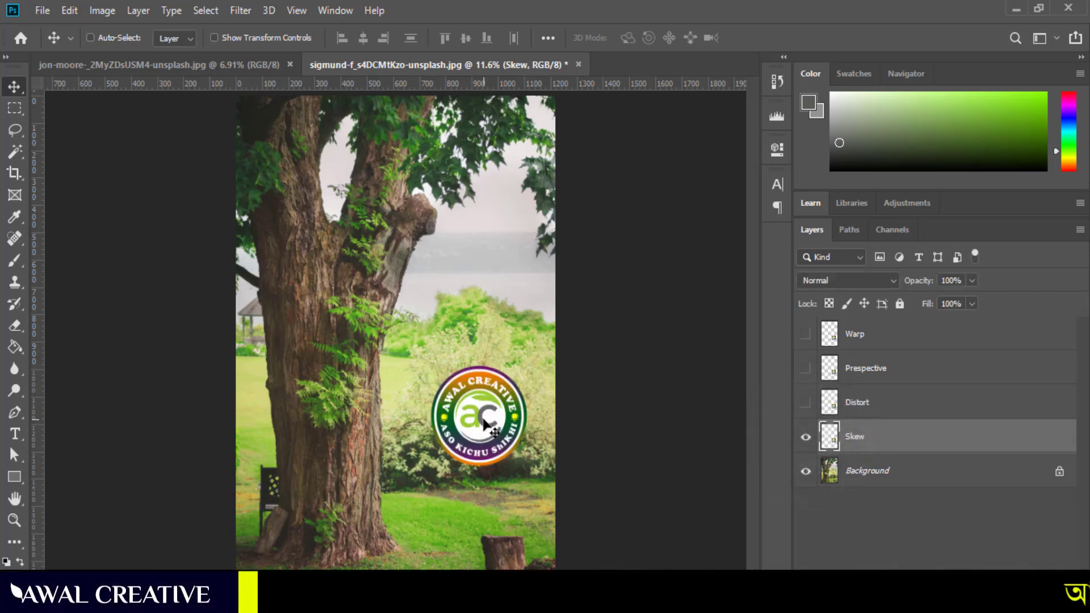
click(214, 37)
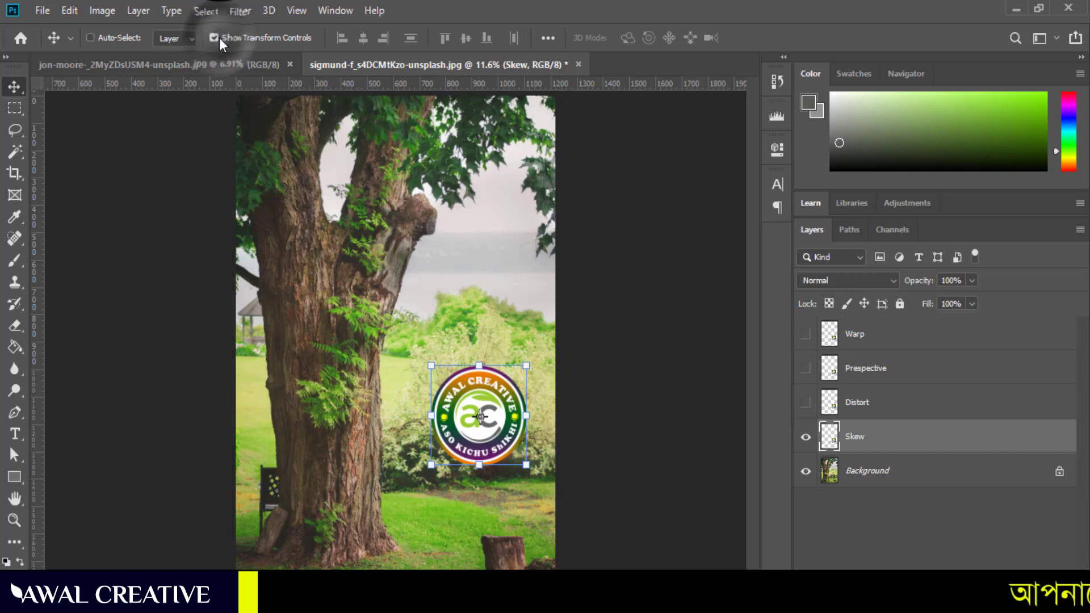
Step: Start a Skew transform on the Skew layer's logo and shift it slightly toward the tree trunk
click(70, 10)
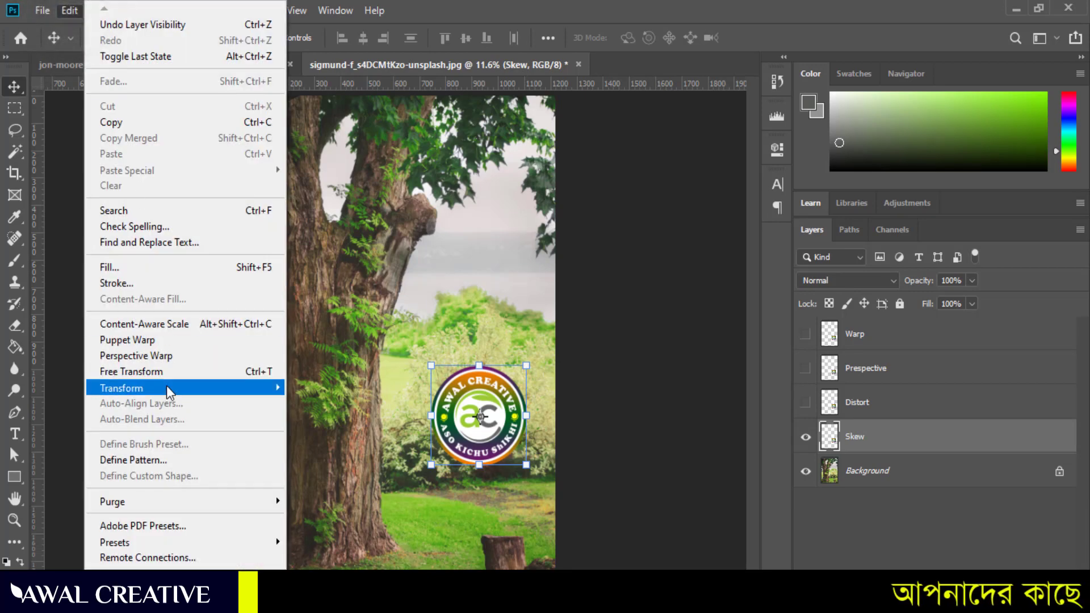
mouse_move(166, 390)
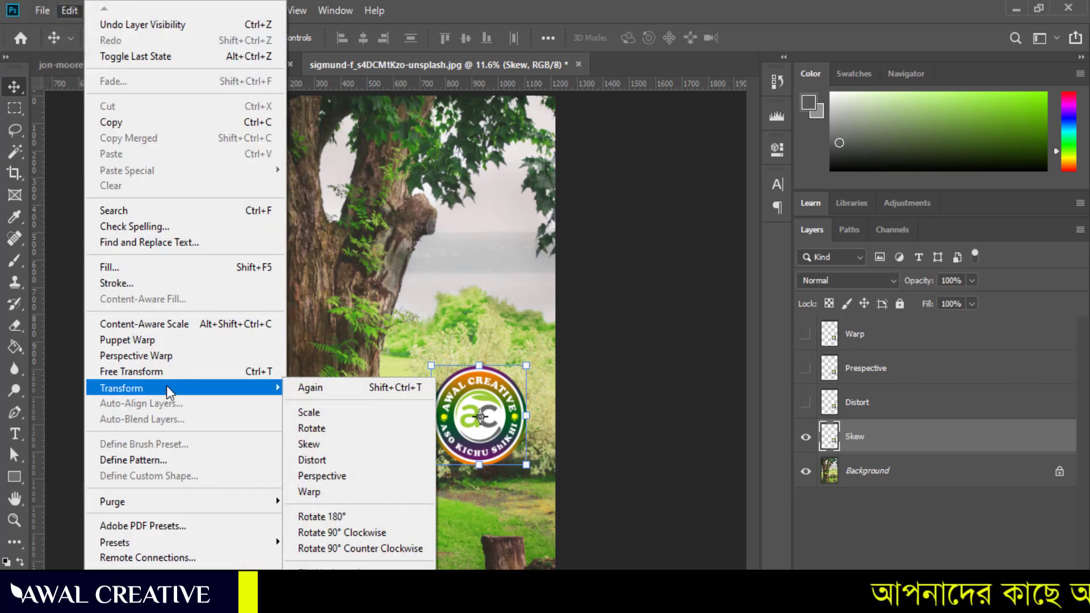
click(322, 444)
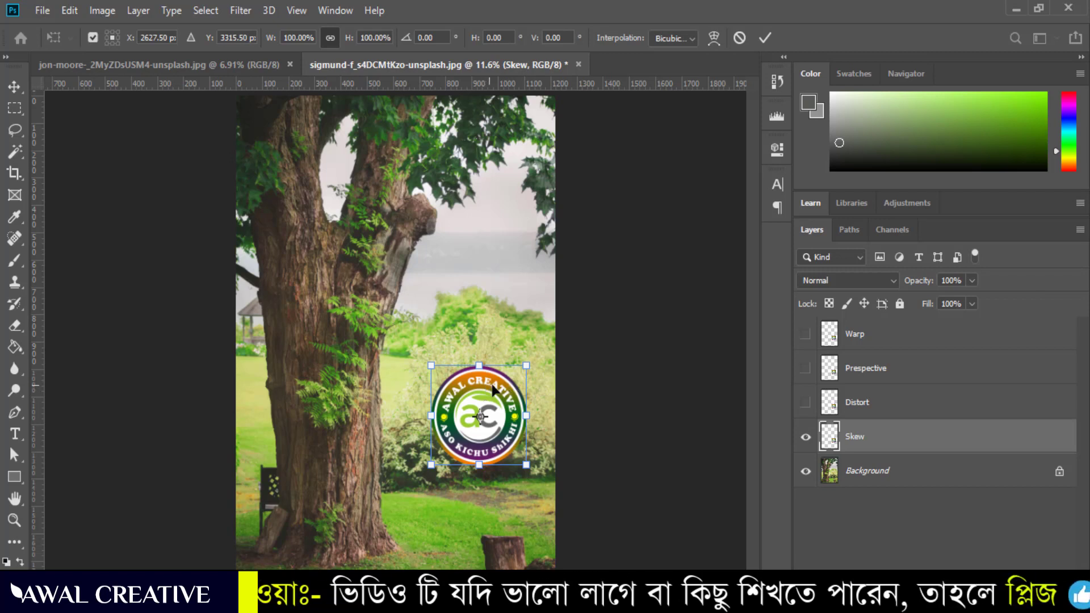
drag(493, 390, 456, 402)
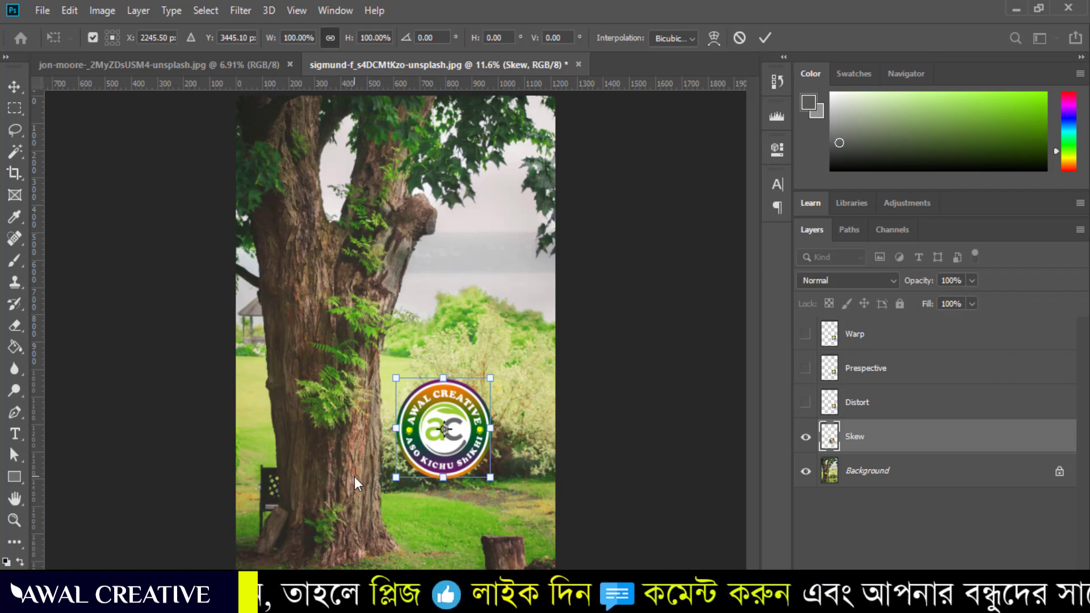
Step: Move the Skew layer's logo onto the lower trunk so that it overlaps the trunk's right edge
click(12, 519)
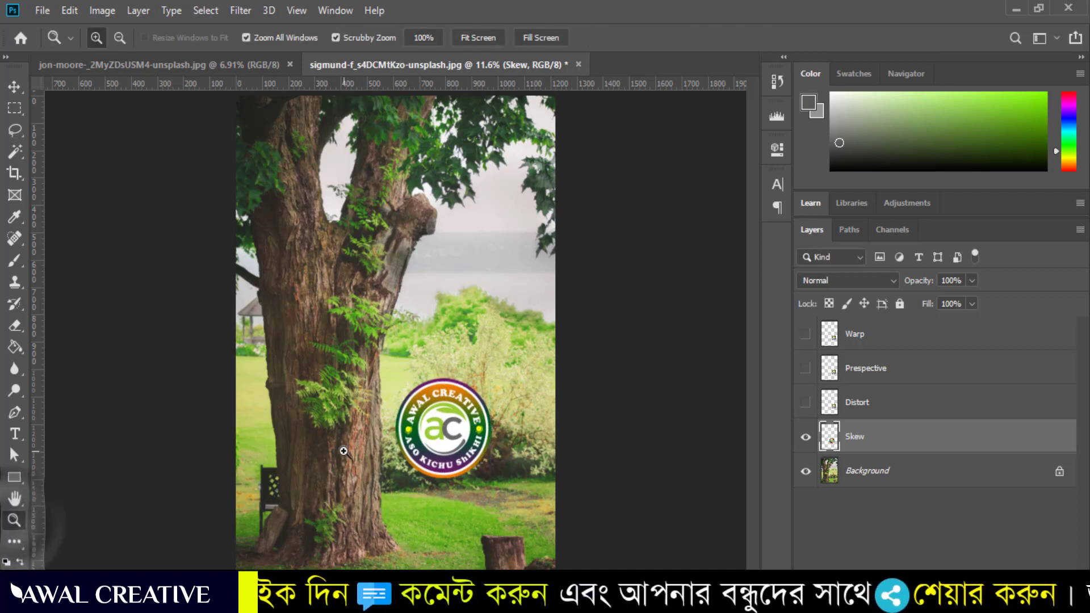
click(307, 484)
click(348, 492)
click(358, 489)
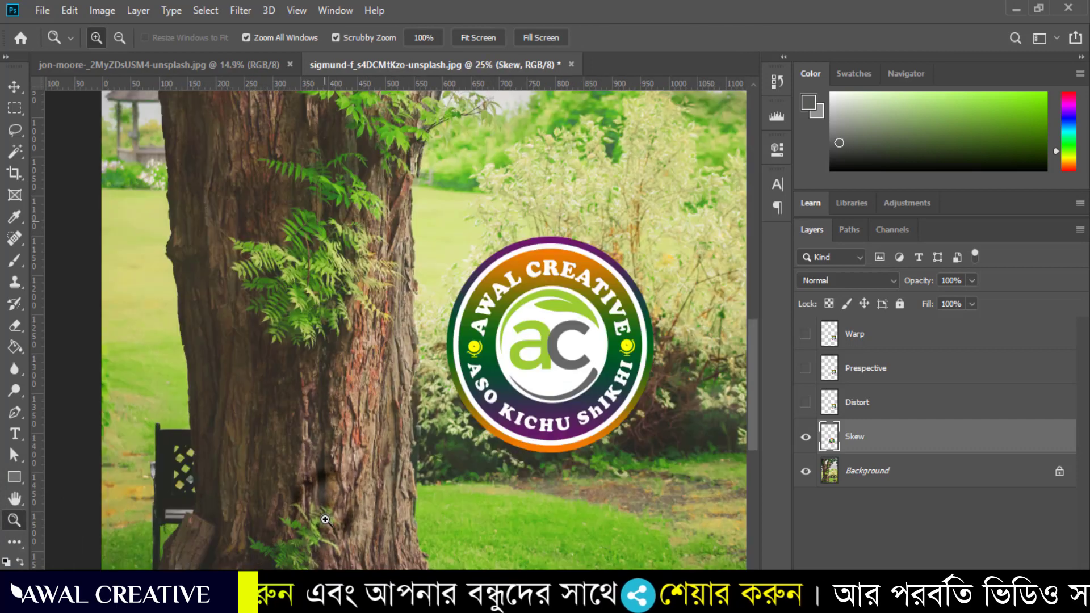
drag(369, 509, 364, 457)
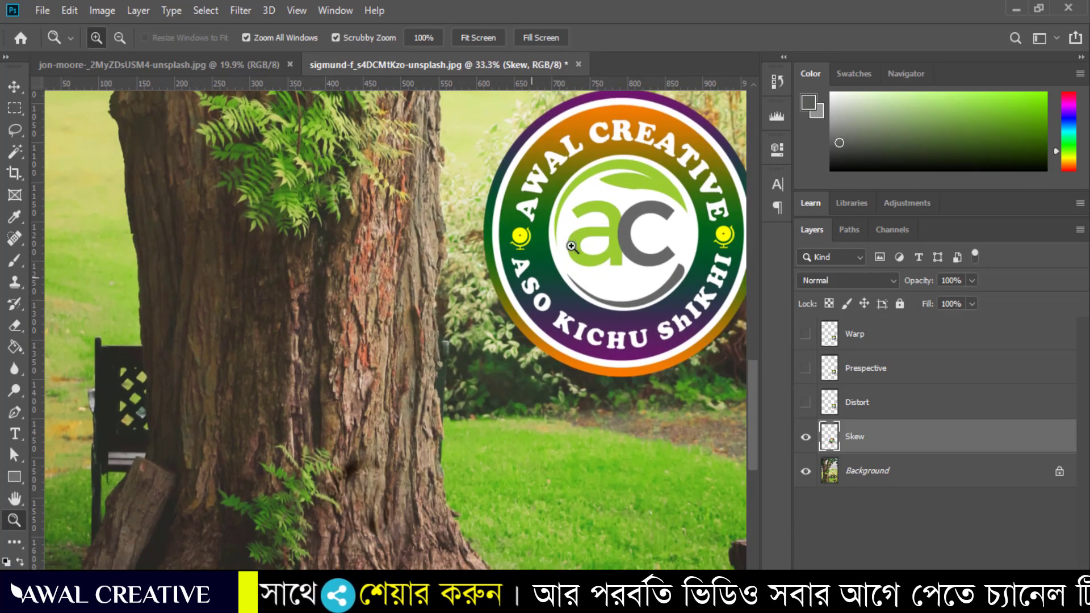
click(14, 86)
drag(628, 190, 524, 268)
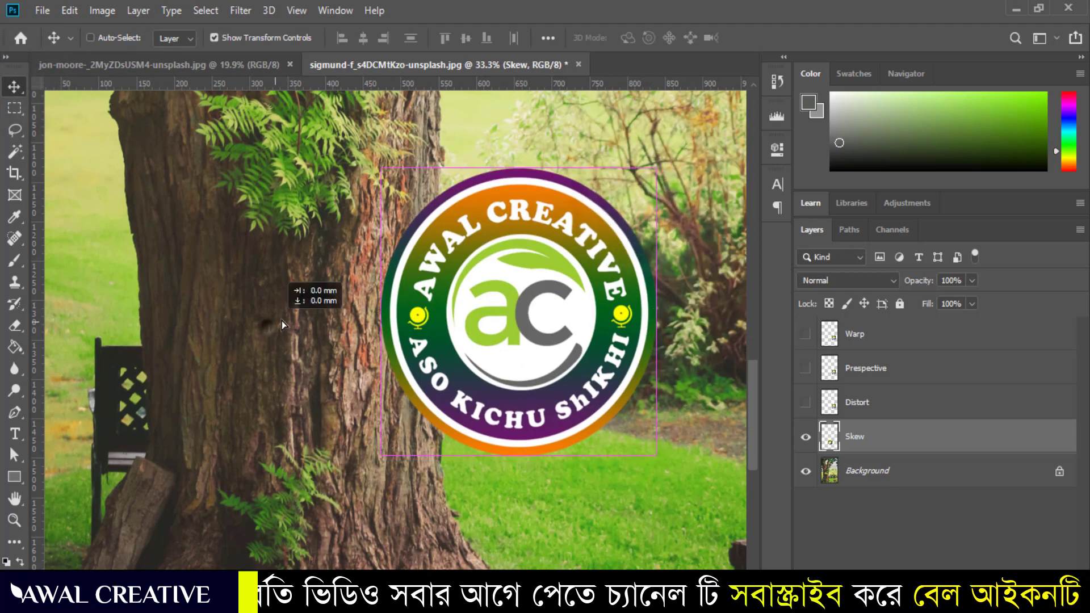
drag(281, 319, 130, 352)
drag(445, 356, 400, 370)
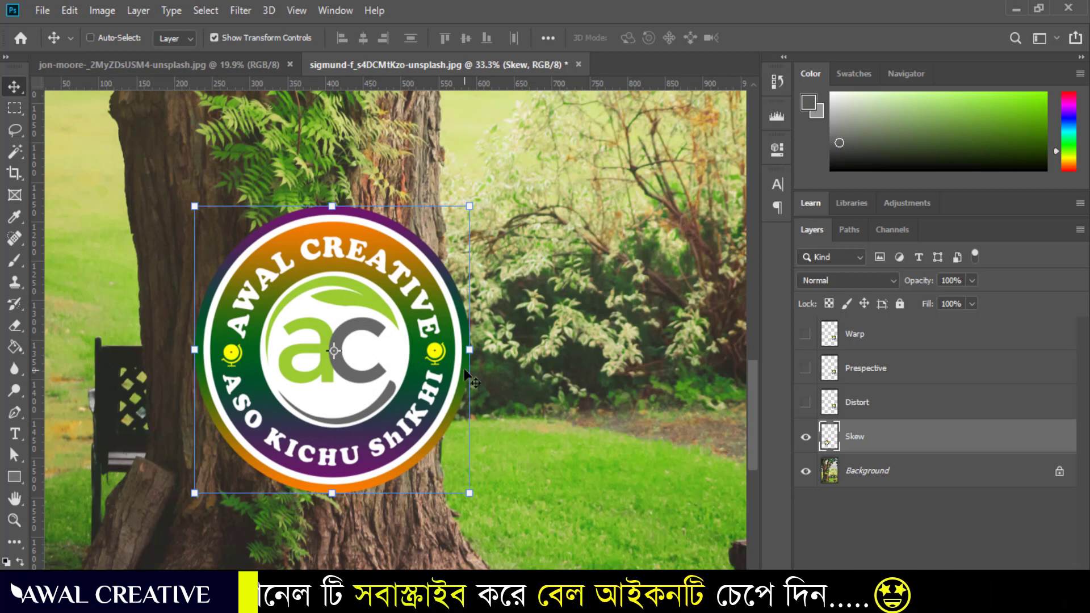
drag(398, 320, 571, 372)
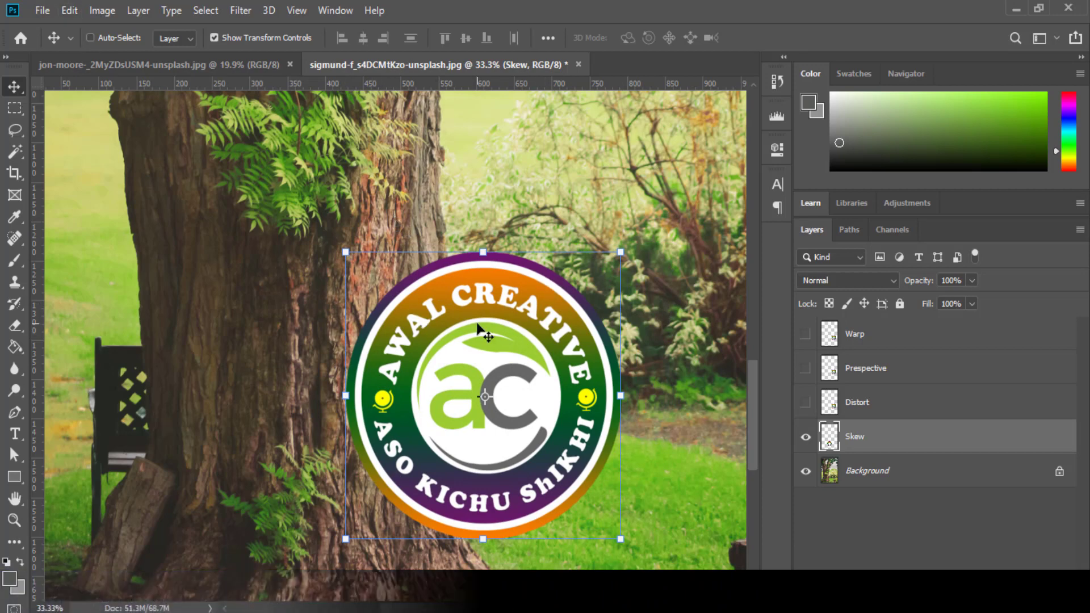
Step: Skew the logo by lowering its upper-left corner and pulling both right corners inward to about 63% width
click(69, 10)
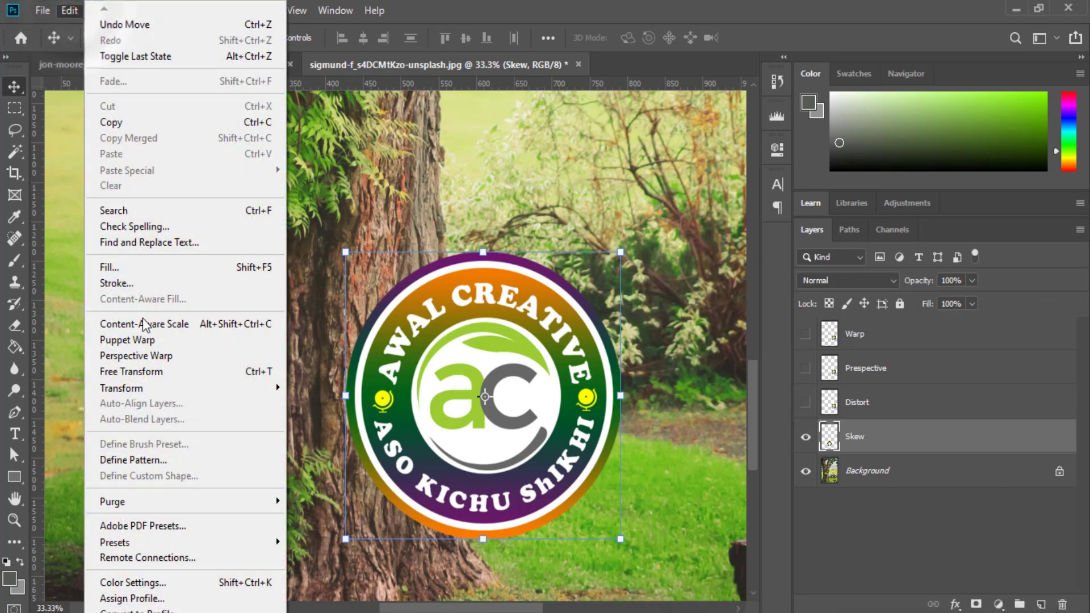
mouse_move(179, 386)
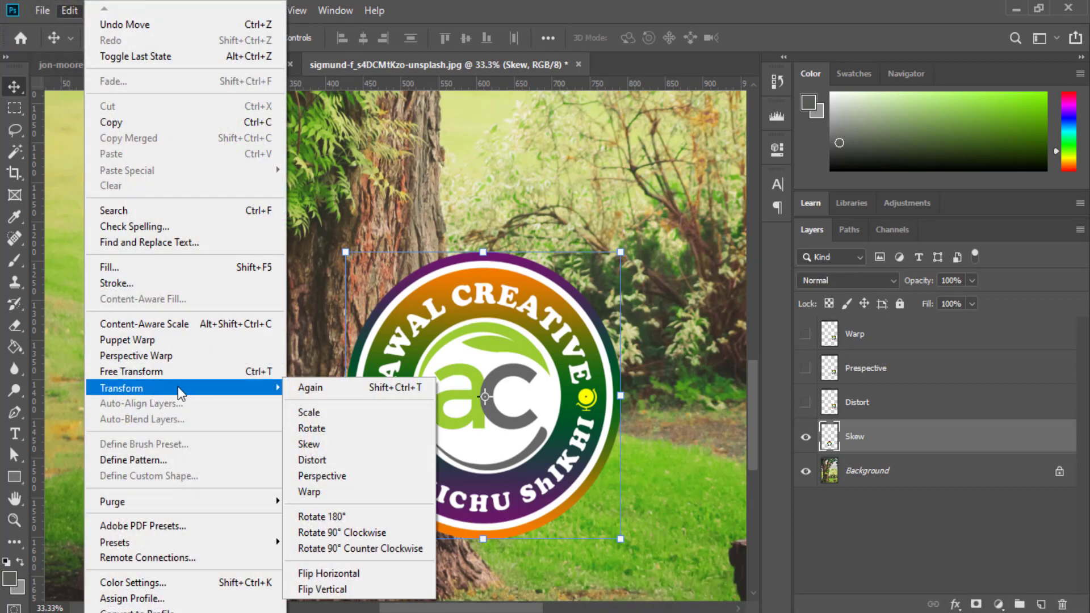
click(321, 440)
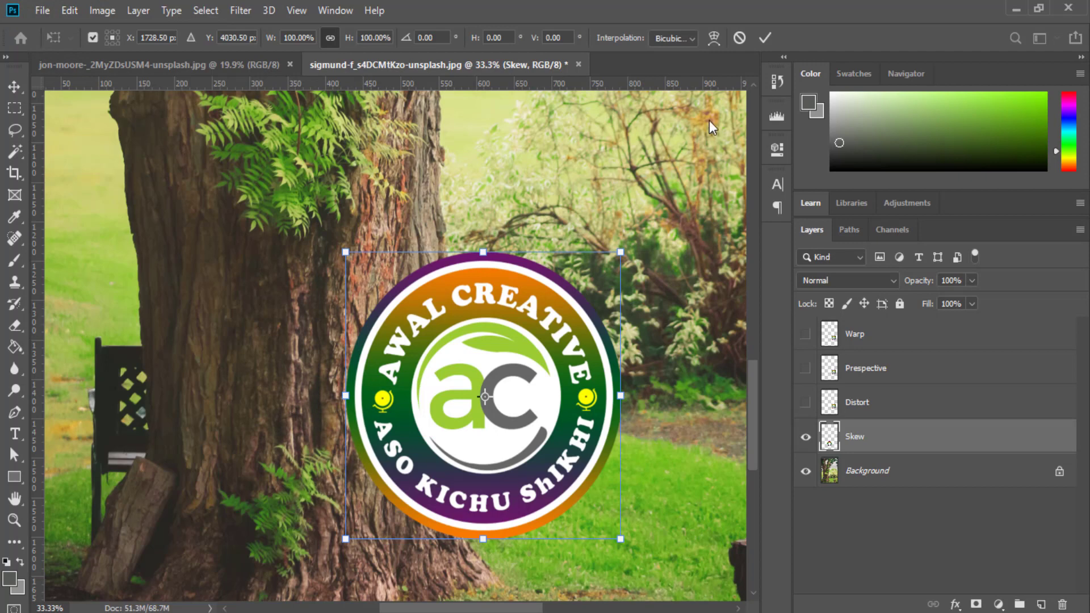
drag(347, 253, 352, 298)
drag(622, 252, 517, 269)
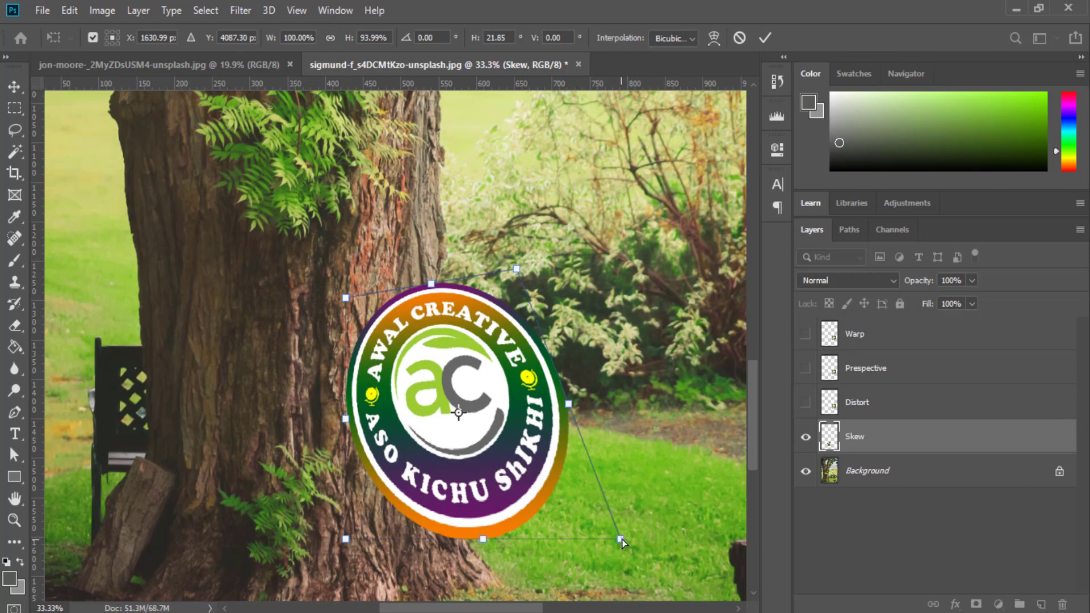
drag(622, 542, 505, 478)
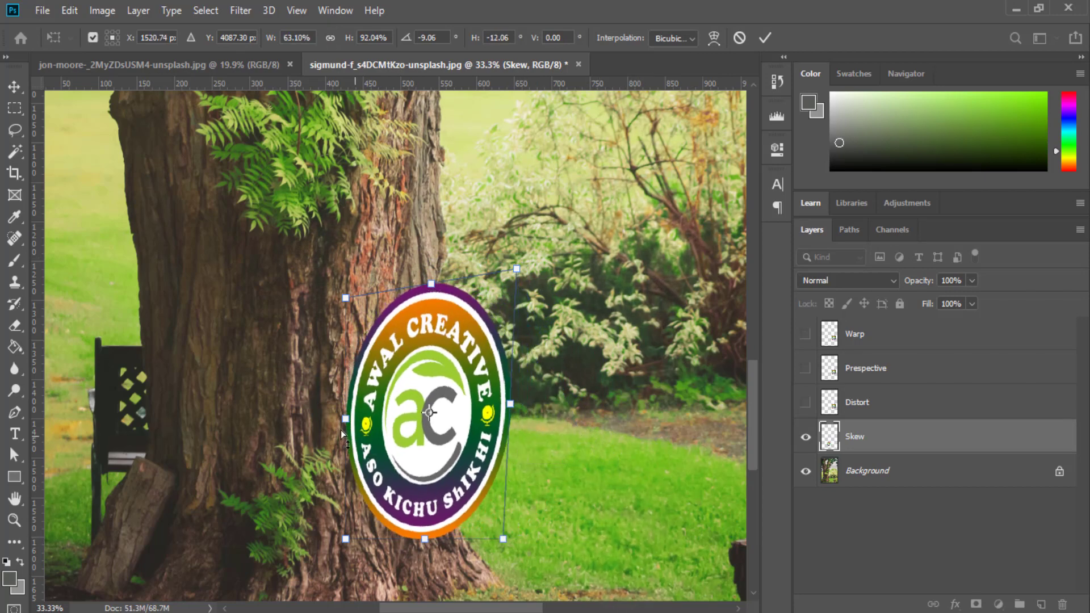
Step: Raise the logo's left side and both lower corners to shorten the skewed logo to about 76% height
drag(341, 434, 342, 416)
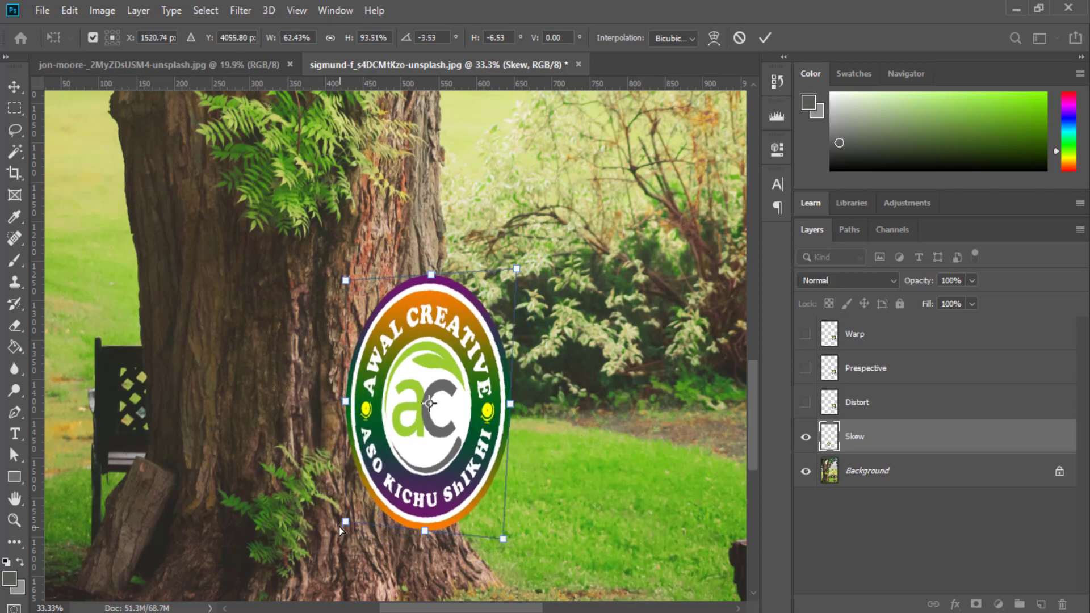
drag(347, 528, 368, 501)
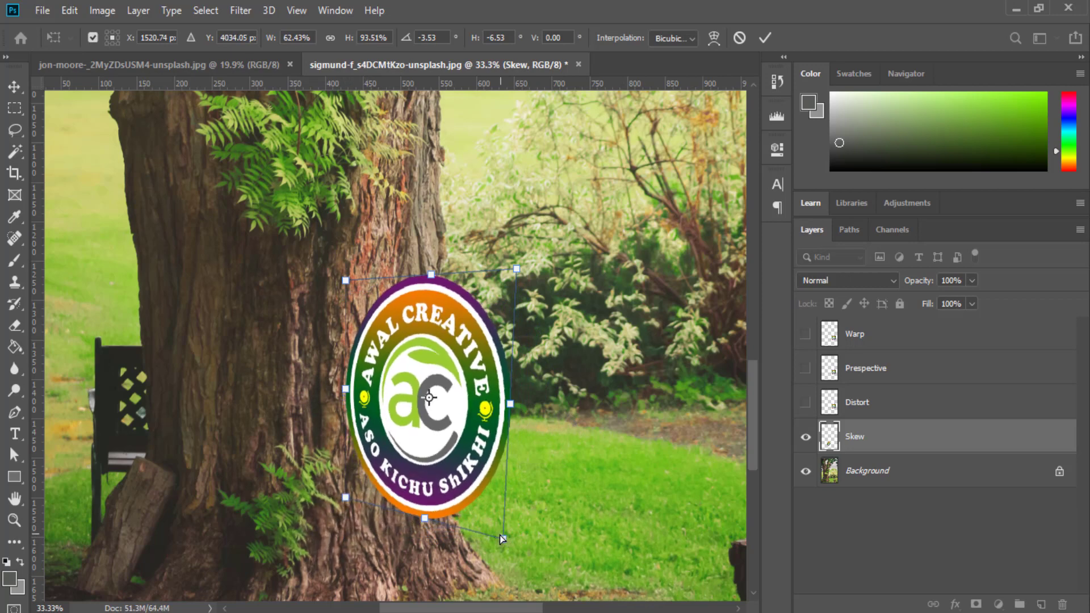
drag(507, 539, 507, 468)
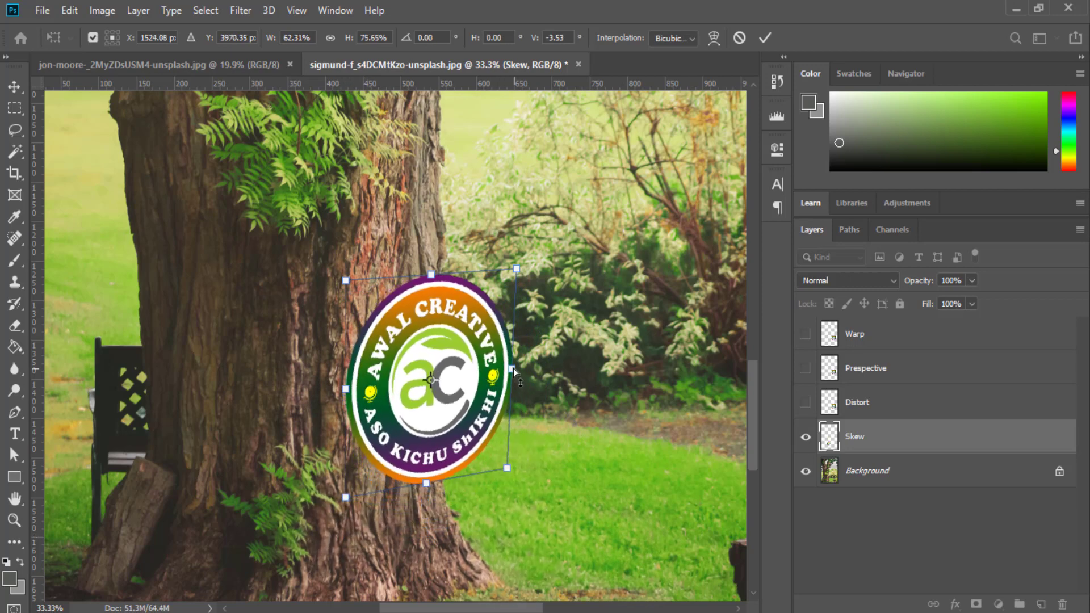
Step: Pull the logo's upper-right and lower-right corners in to the trunk's right edge, at about 37% width
drag(522, 277, 462, 281)
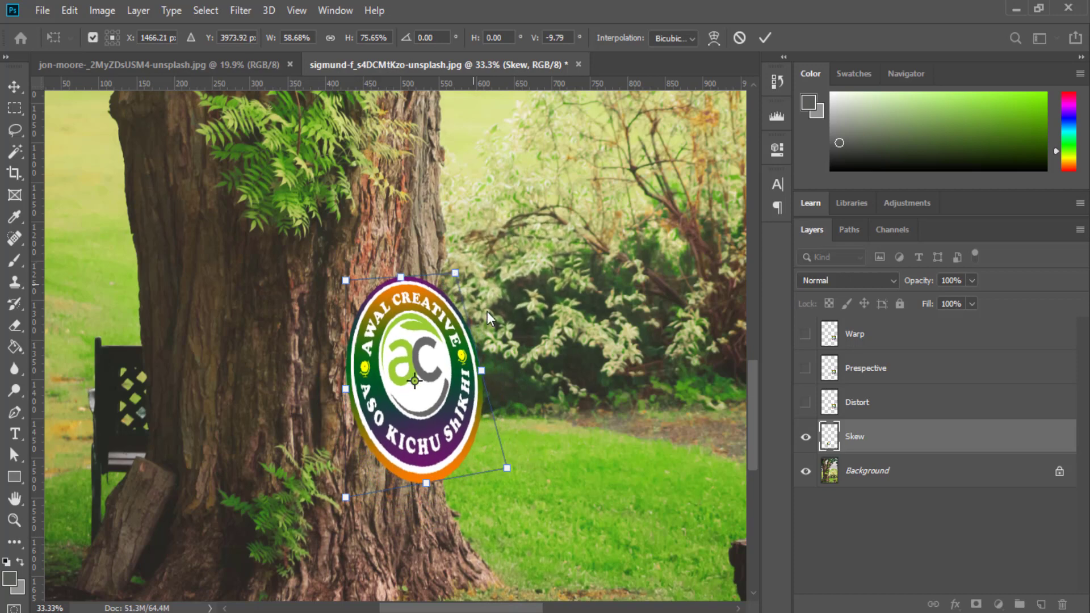
drag(503, 470, 441, 480)
mouse_move(459, 281)
mouse_down()
mouse_move(444, 233)
mouse_move(449, 274)
mouse_up()
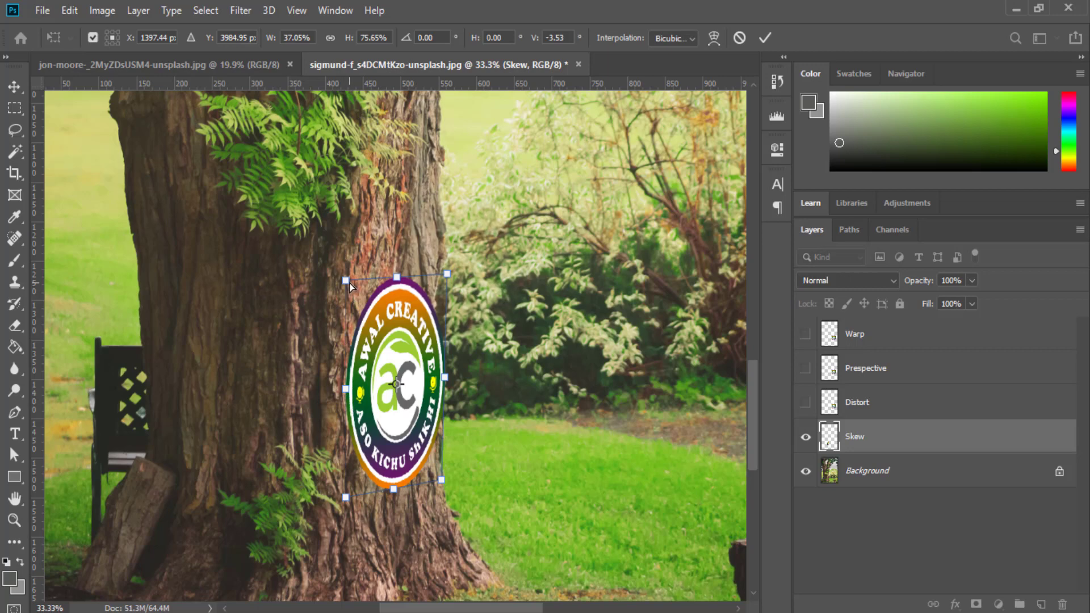
Step: Nudge the logo's two left corners inward to about 35% width and apply the skew
mouse_move(346, 281)
mouse_down()
mouse_move(375, 250)
mouse_move(352, 279)
mouse_up()
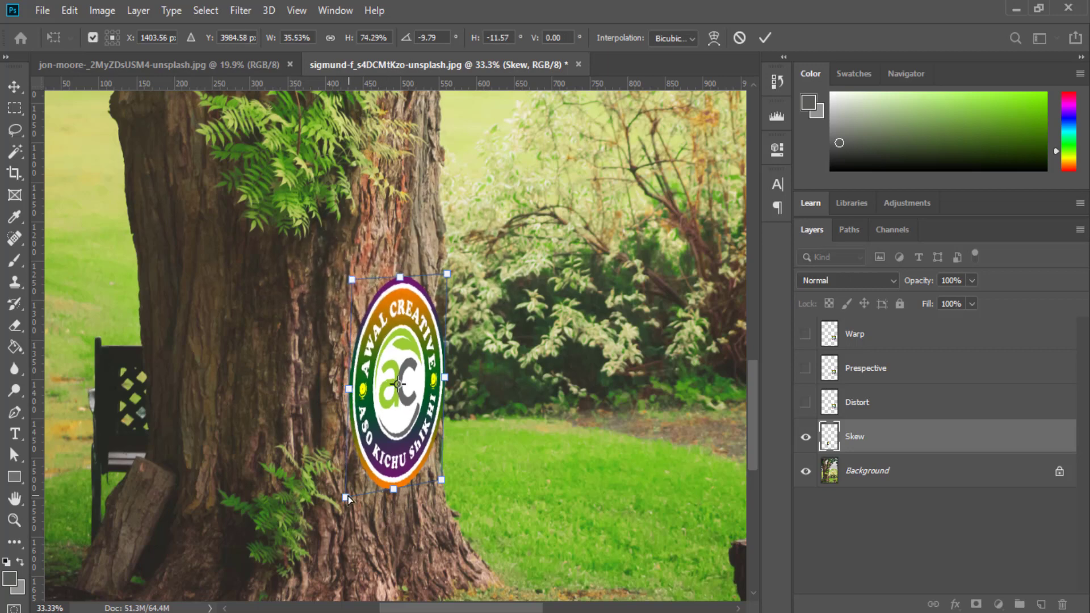
drag(348, 496, 360, 489)
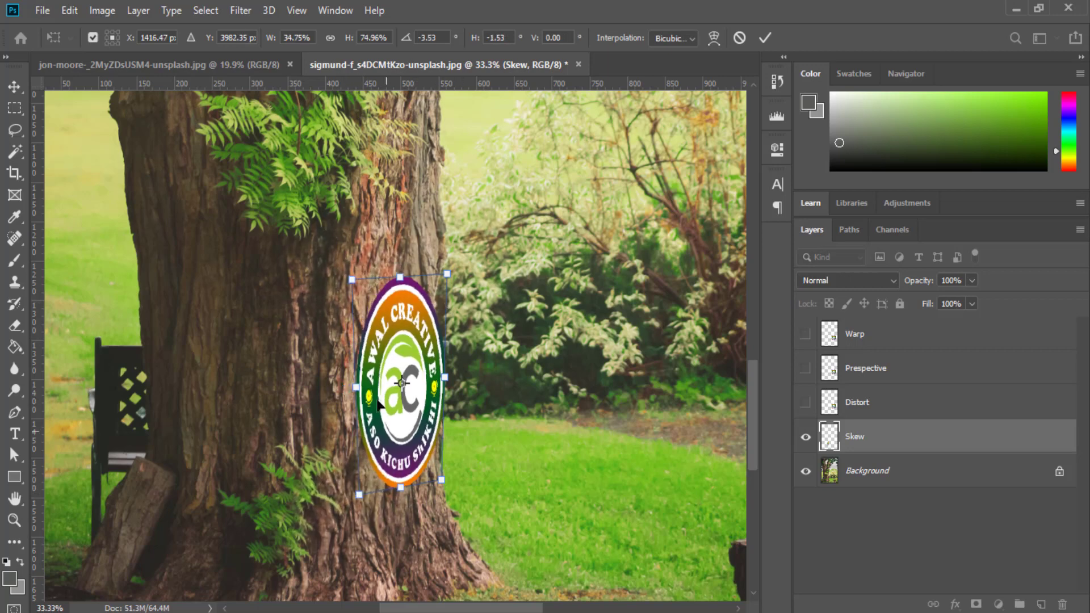
click(768, 35)
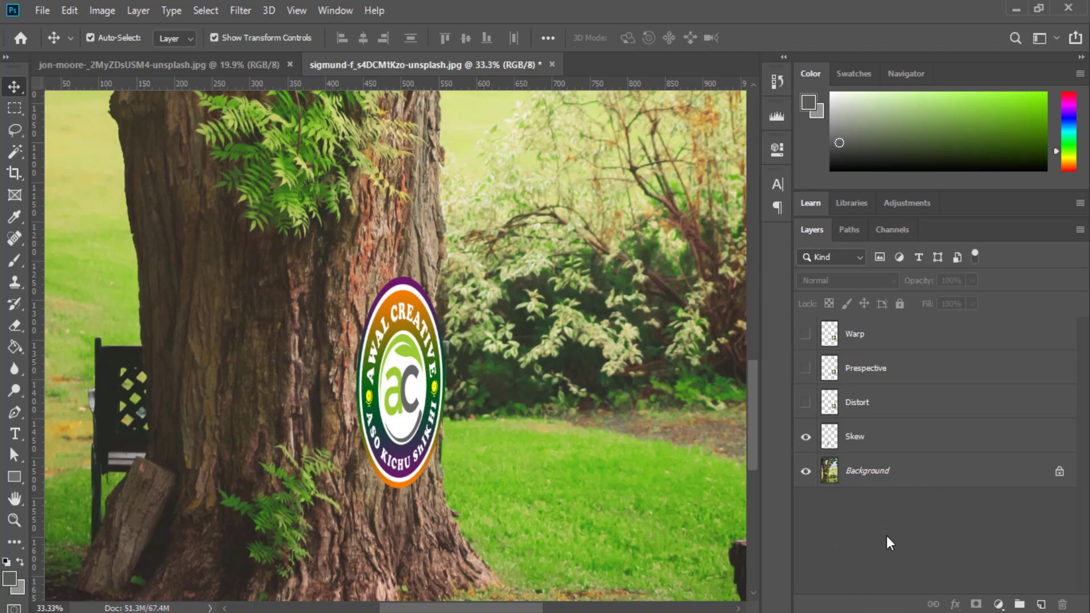
Step: Make the Distort layer visible and reselect the Skew layer
key(ctrl+0)
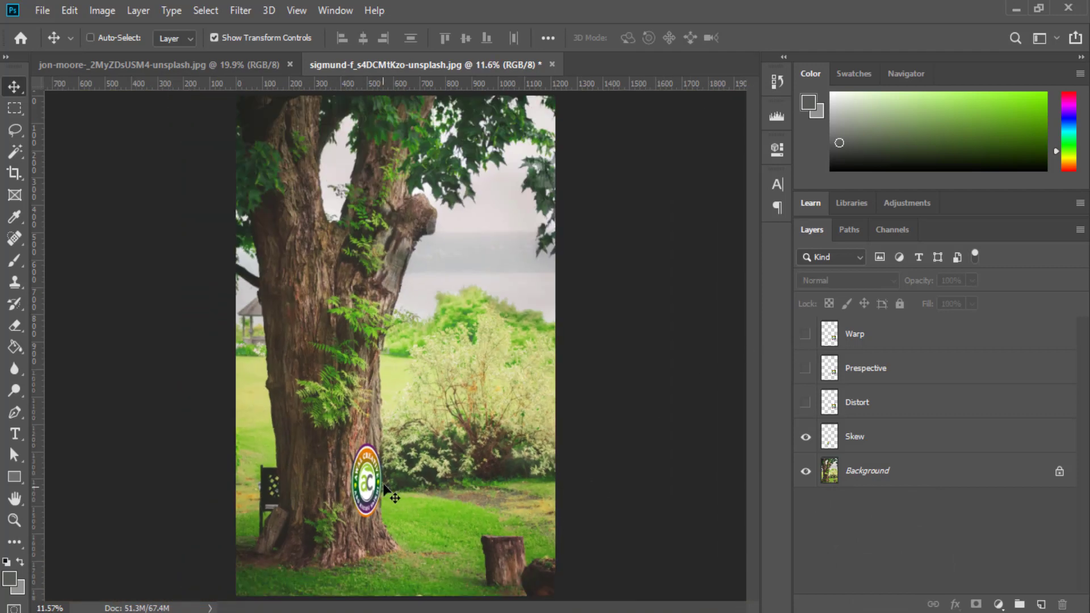
click(893, 409)
click(806, 404)
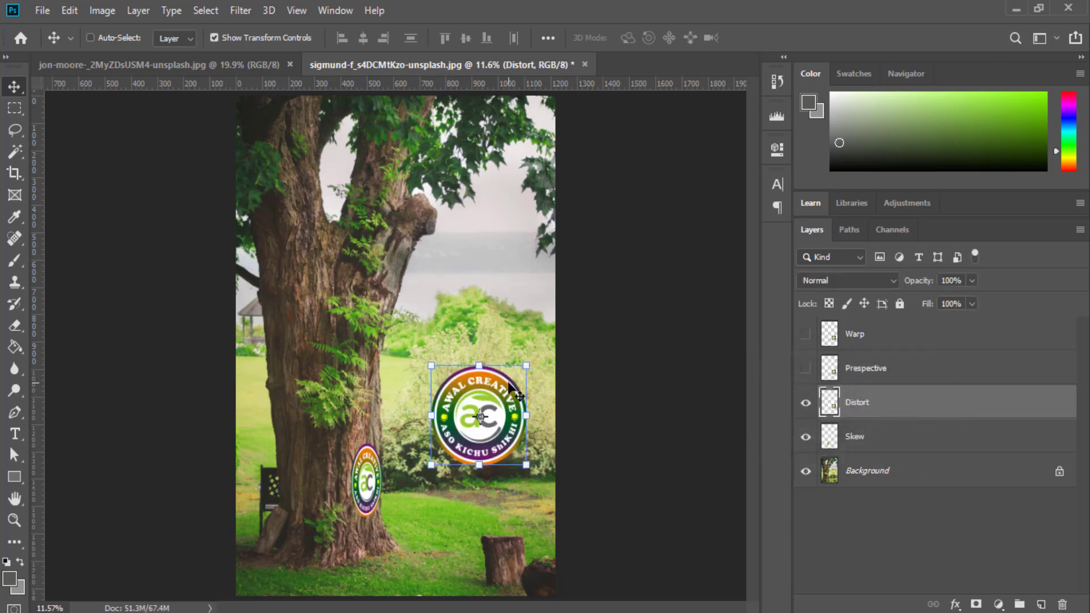
click(870, 446)
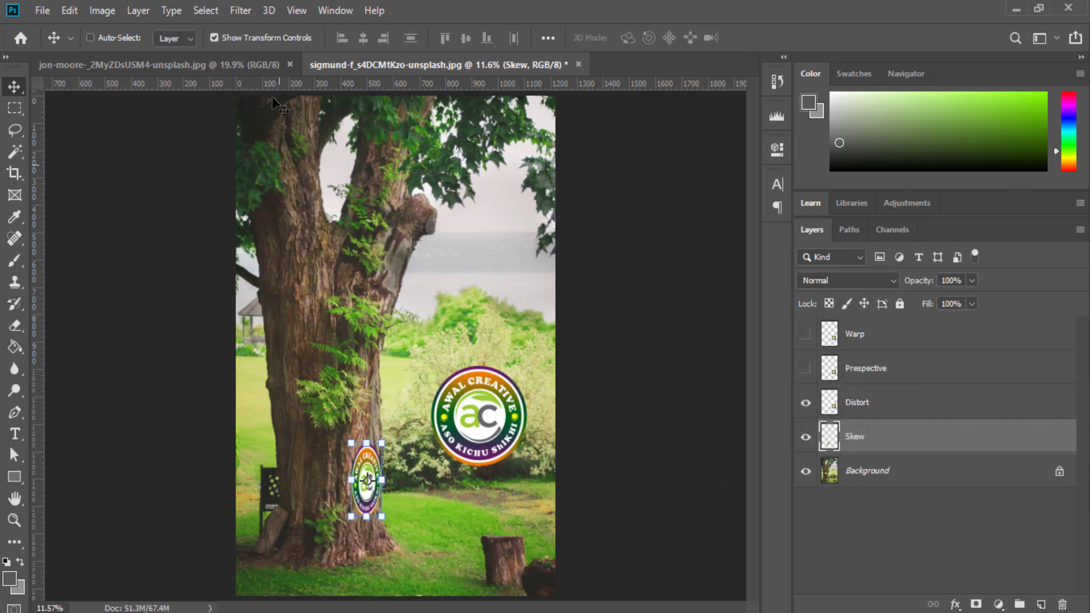
Step: Hide the transform controls and move the Distort layer's logo straight up over the bush
click(214, 37)
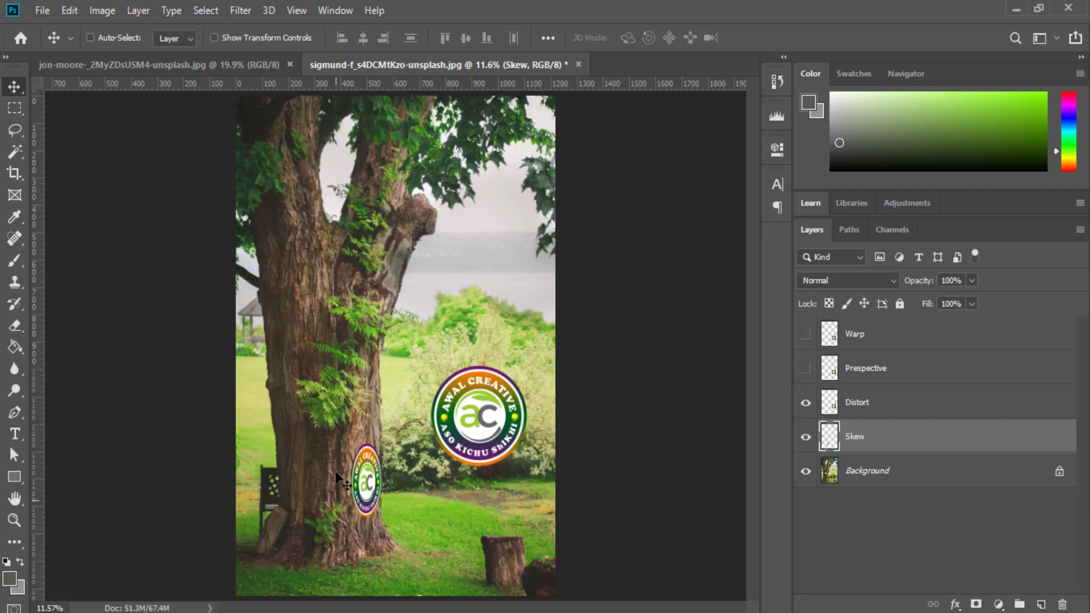
click(866, 407)
drag(476, 396, 476, 361)
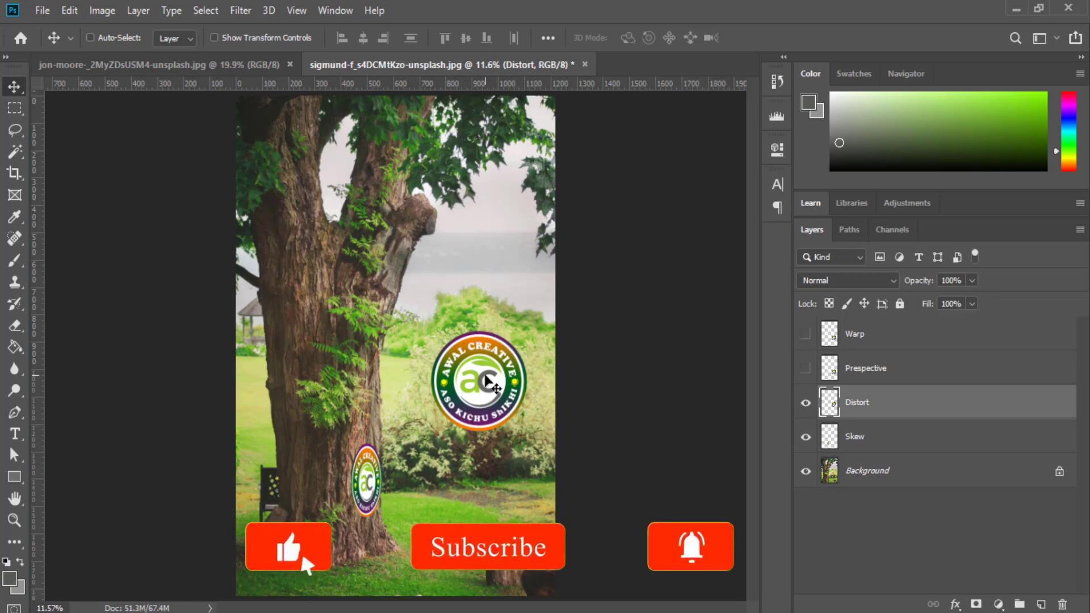
drag(404, 316, 538, 432)
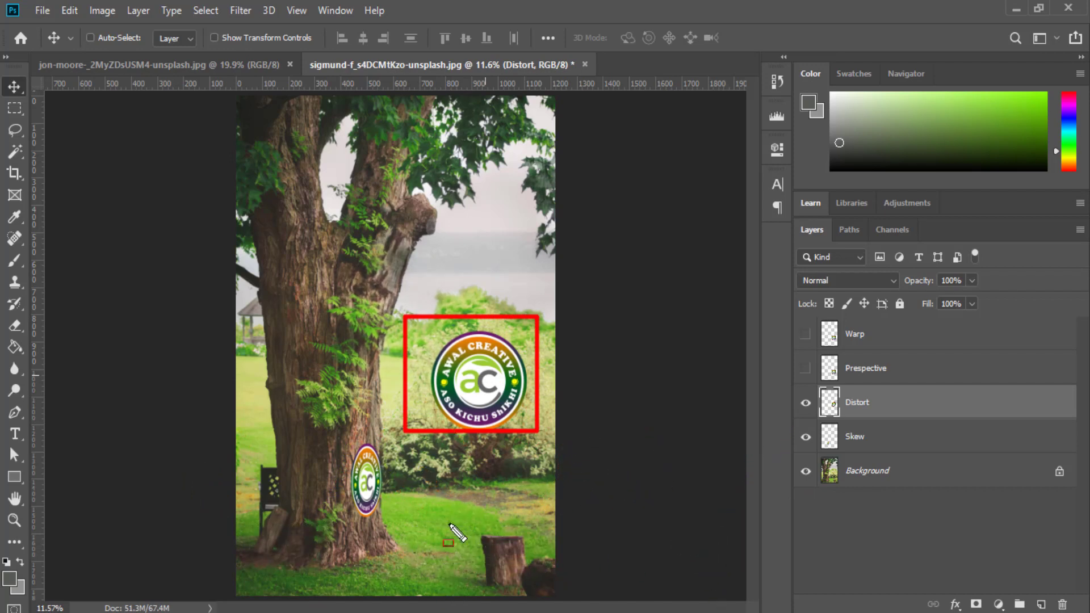
key(ctrl+z)
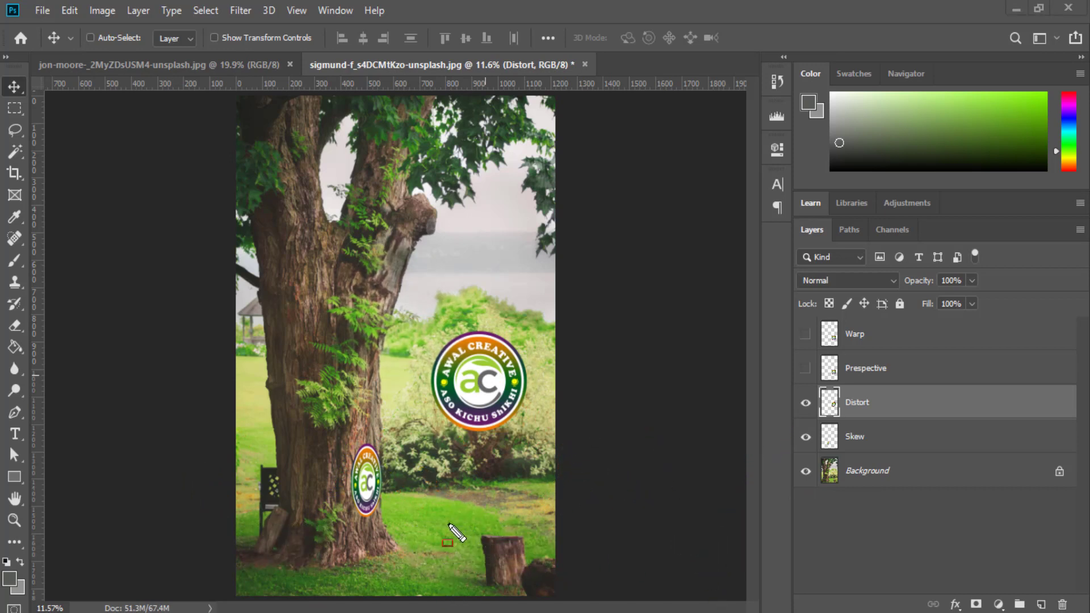
Step: Start a Distort transform on the Distort layer's logo and move it down beside the tree trunk
click(884, 409)
click(69, 10)
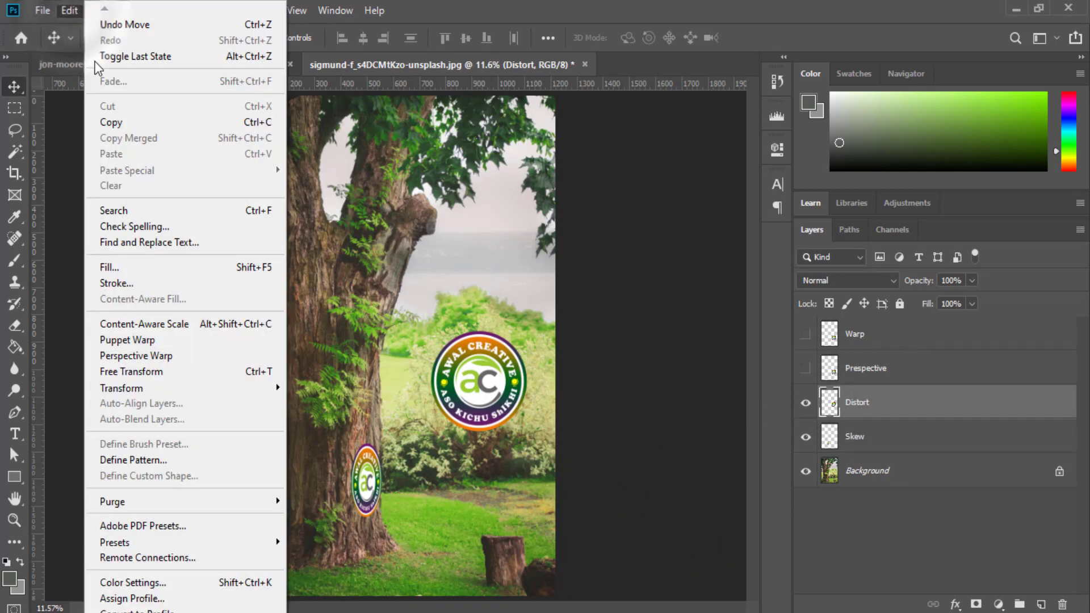
mouse_move(148, 384)
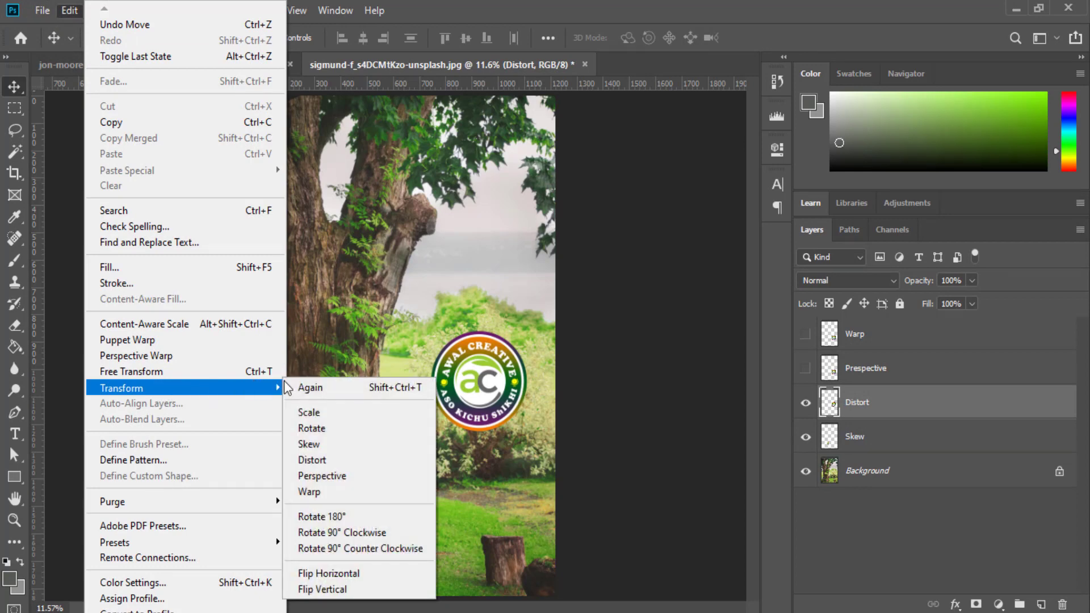
click(325, 461)
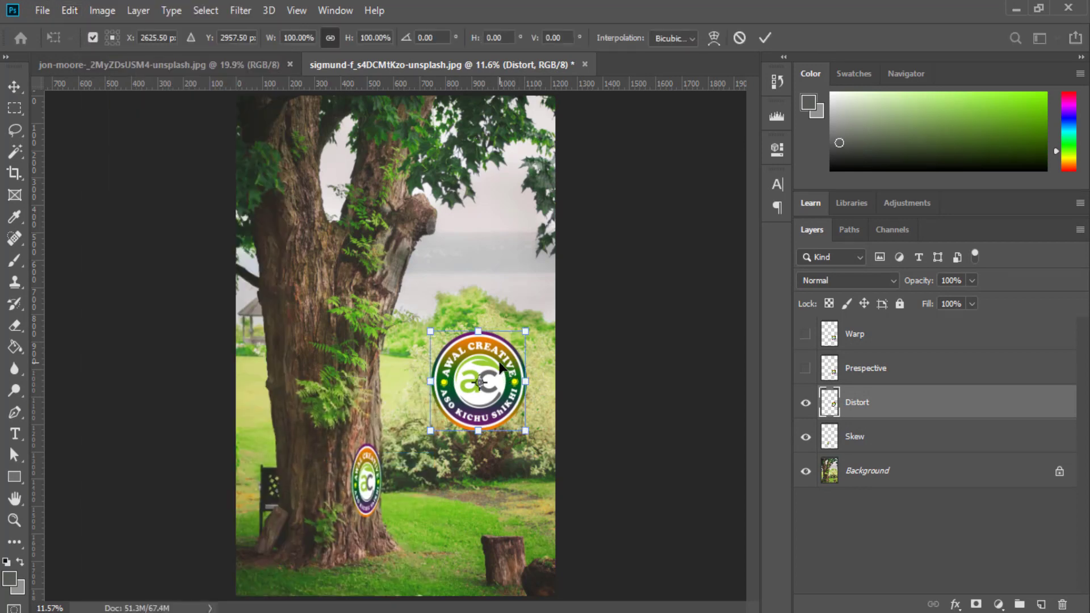
drag(500, 367, 475, 456)
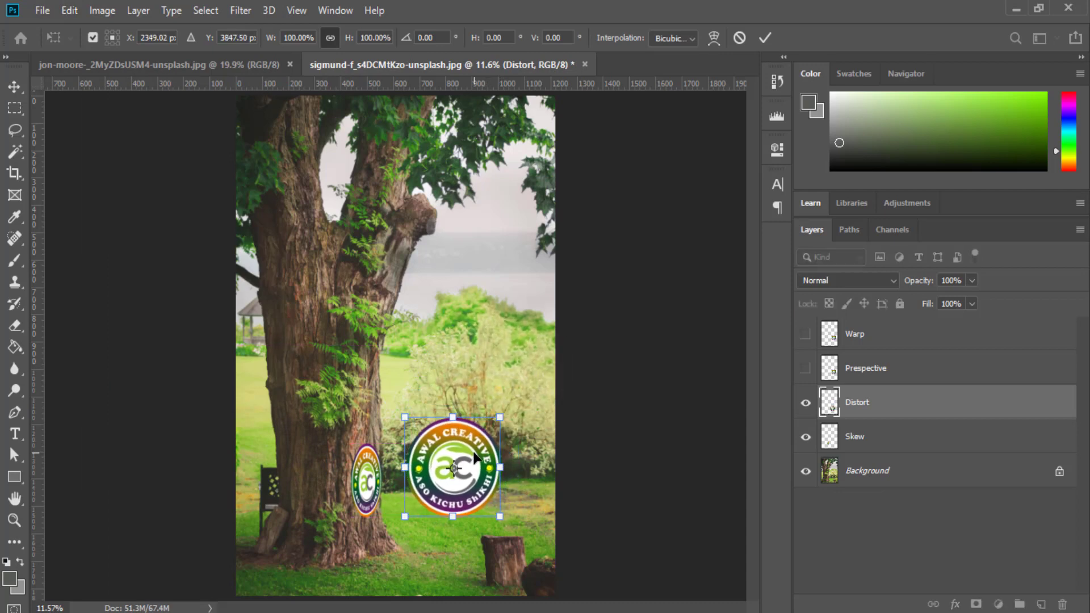
Step: Move the Distort layer's logo farther down onto the grass between the tree trunk and the stump
click(19, 524)
click(480, 523)
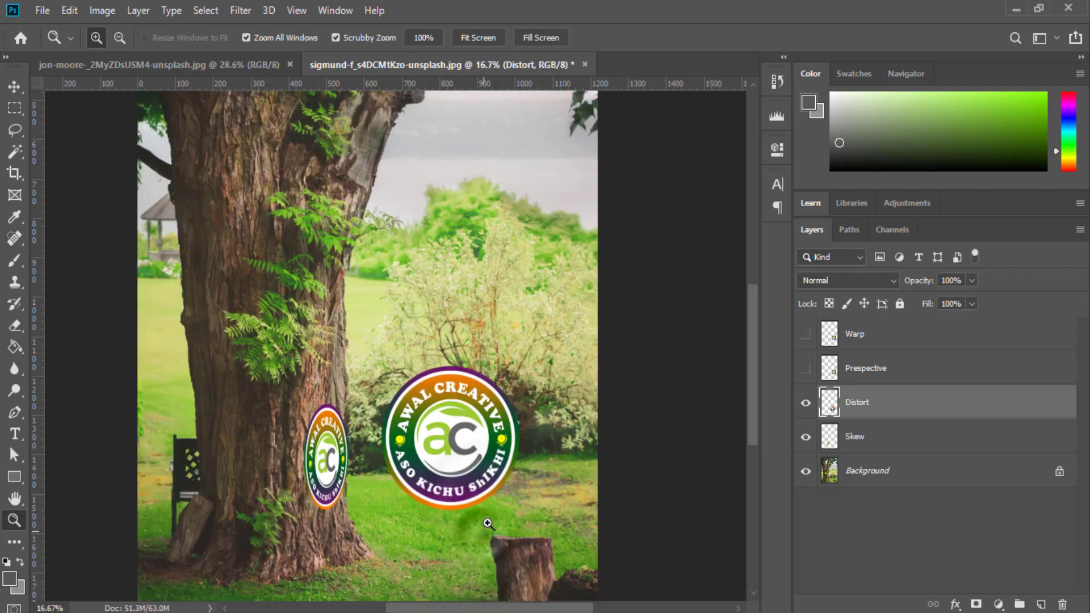
click(482, 520)
click(469, 506)
click(443, 510)
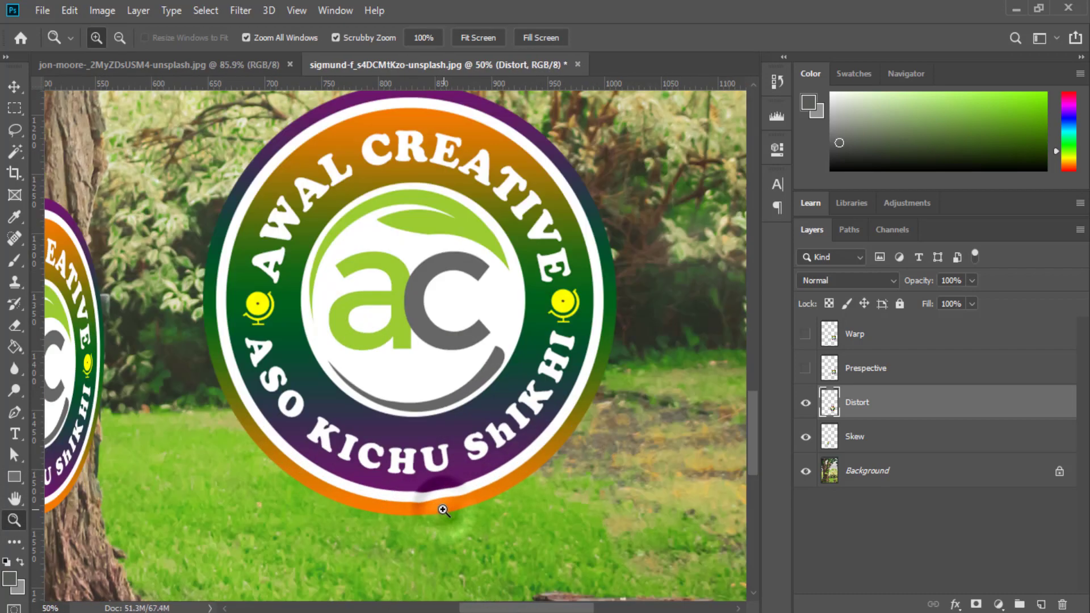
alt+click(433, 359)
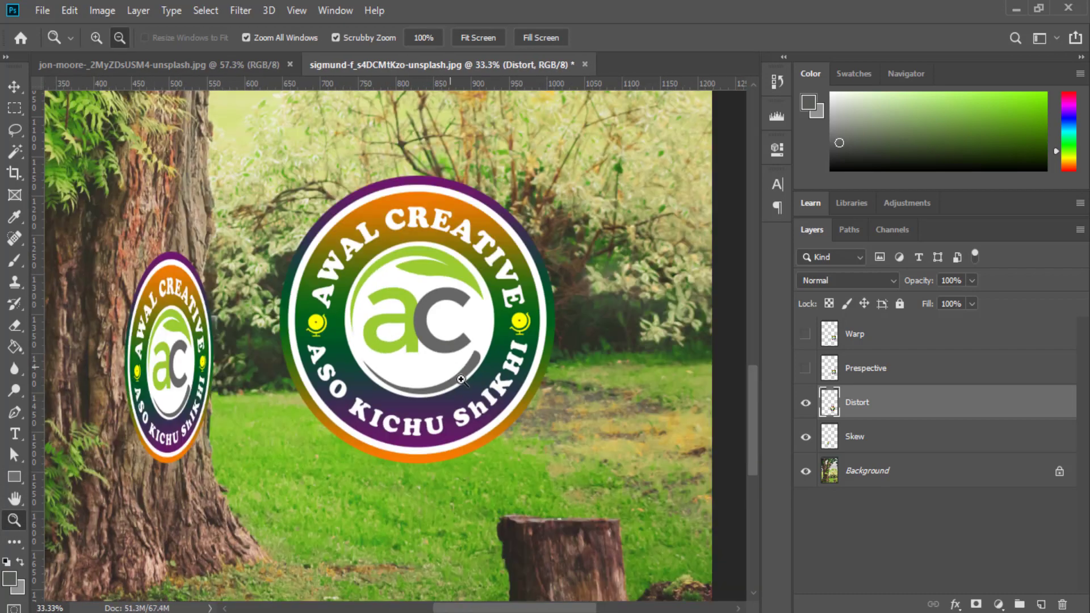
drag(419, 512, 435, 338)
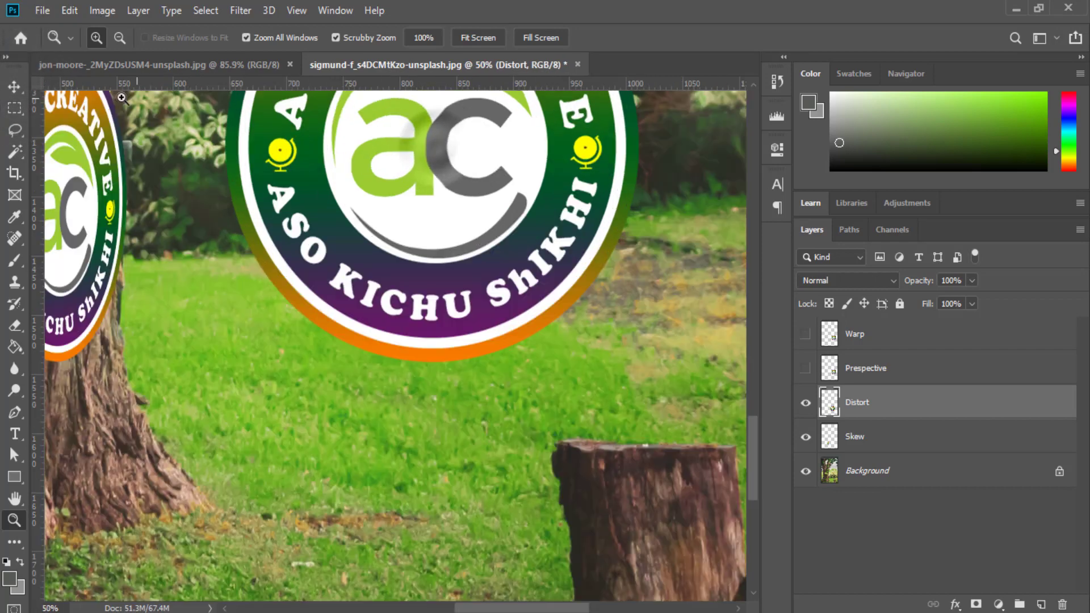
click(441, 148)
key(v)
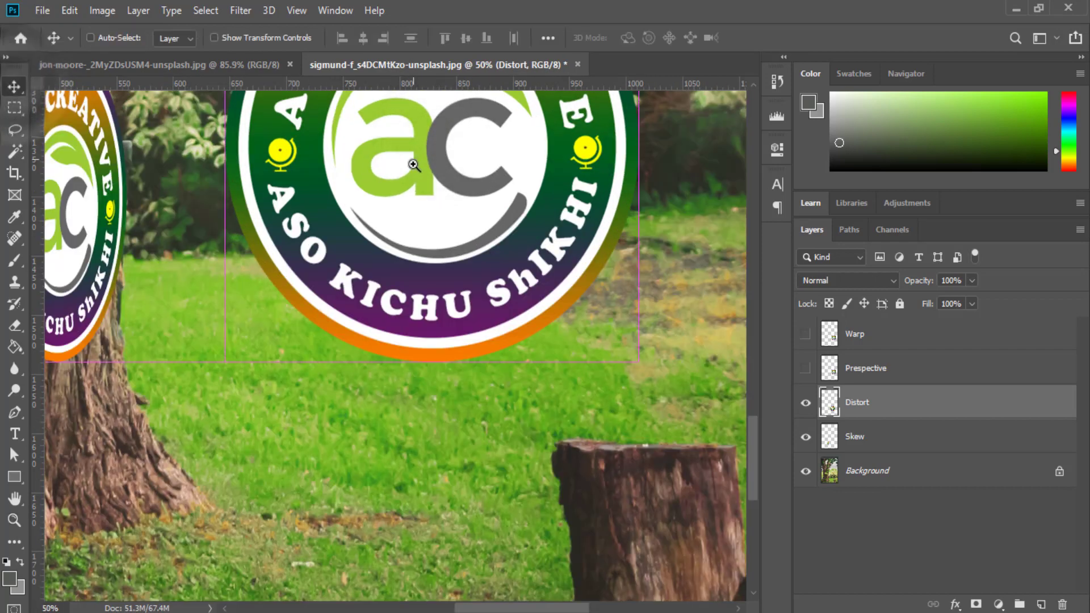
drag(414, 165, 323, 392)
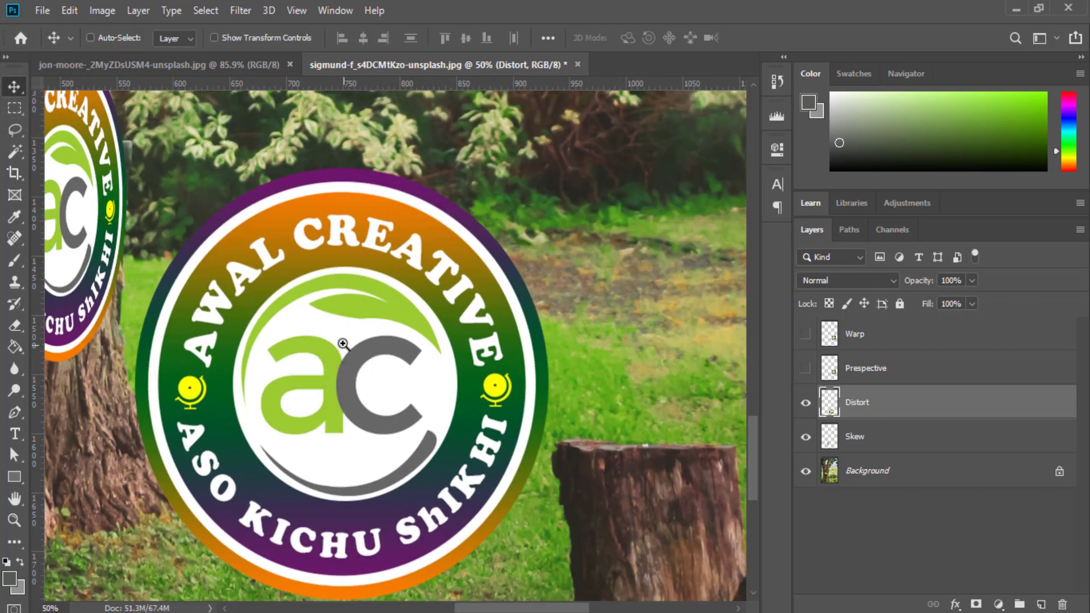
Step: Show the transform controls, scale the Distort logo to about 55.65%, place it on the grass left of the stump and apply the transform
click(214, 38)
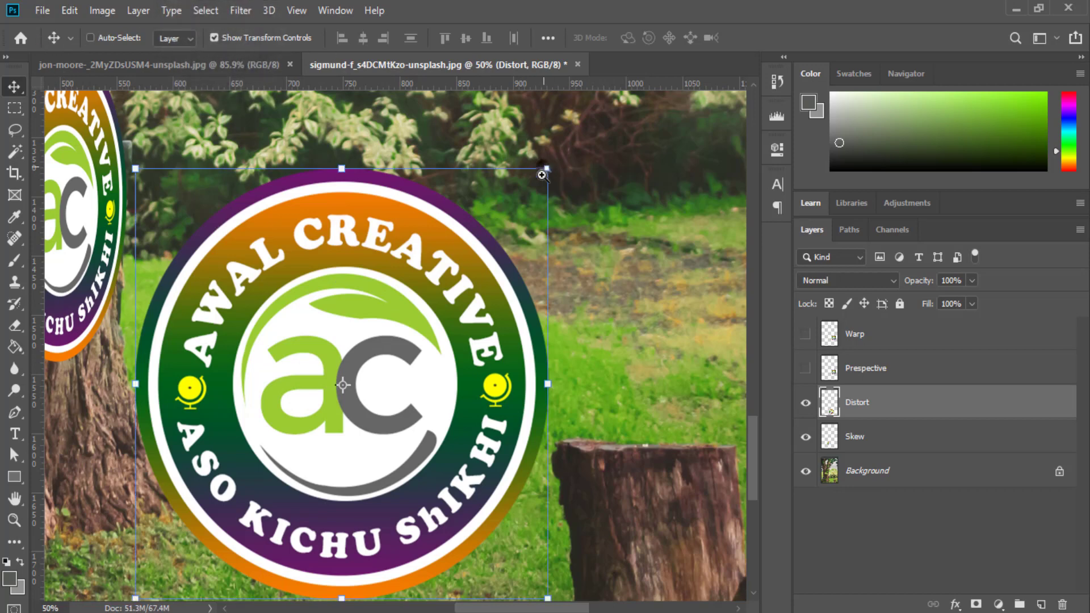
drag(544, 169, 393, 397)
drag(280, 418, 401, 436)
drag(493, 476, 494, 260)
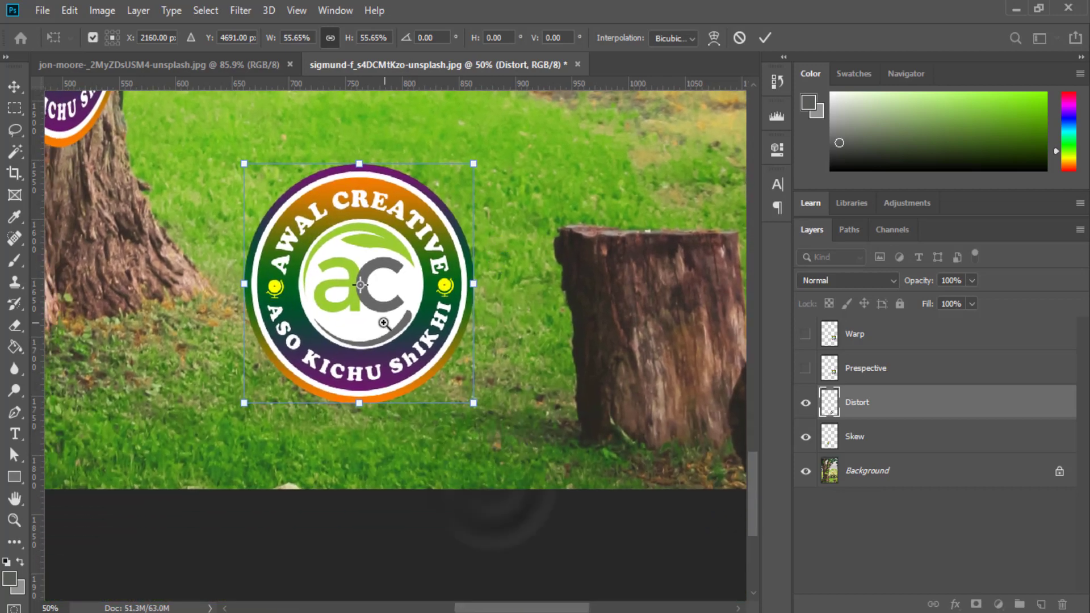
drag(369, 229, 377, 283)
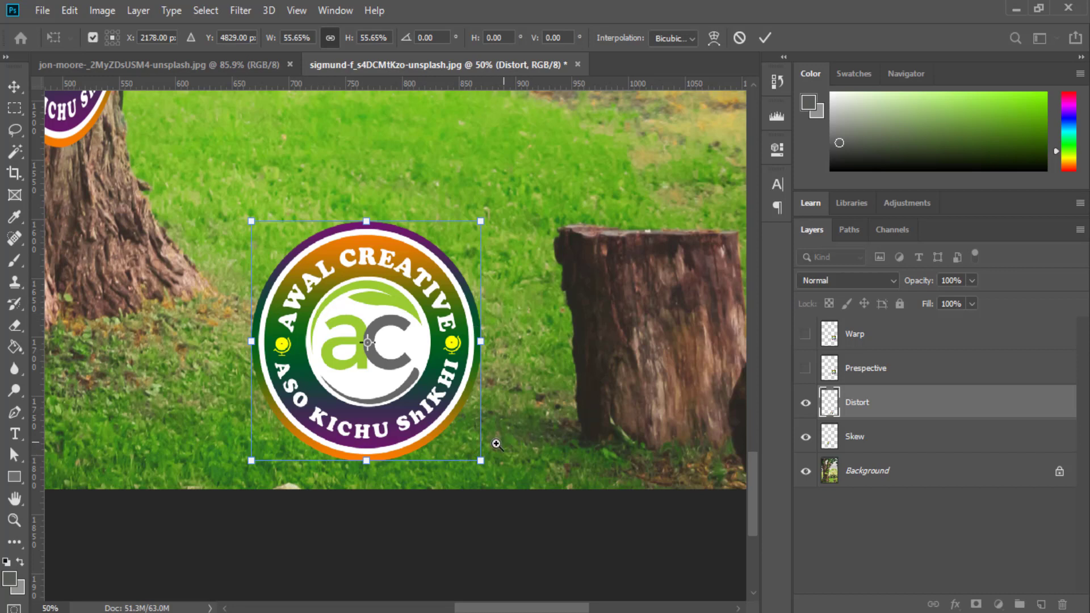
click(767, 37)
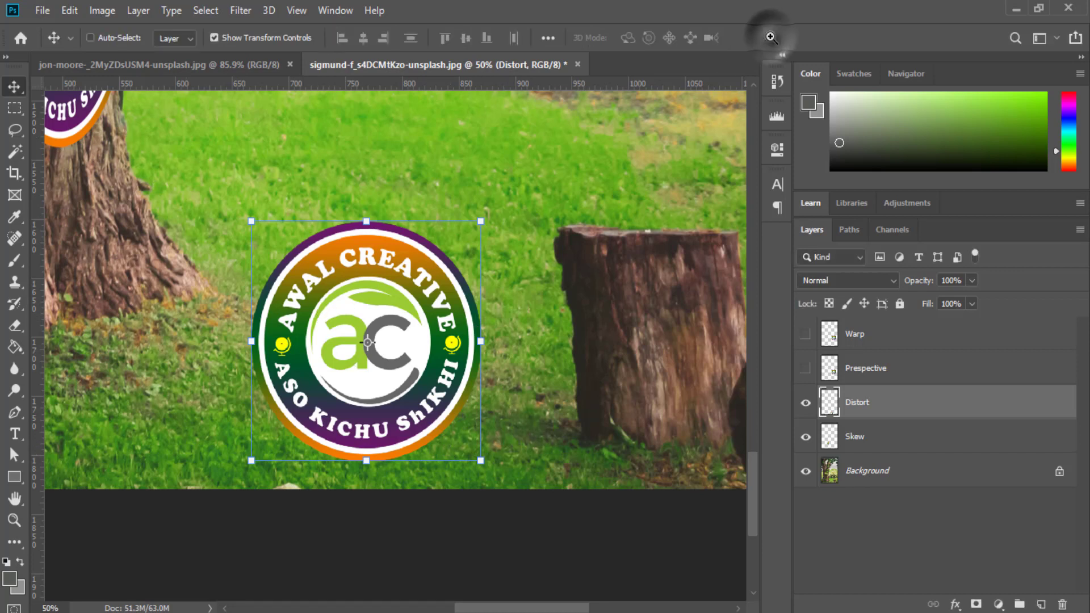
Step: Distort the logo by lowering both upper corners and pulling the lower-left corner outward, to about 146% width and 61% height
click(73, 9)
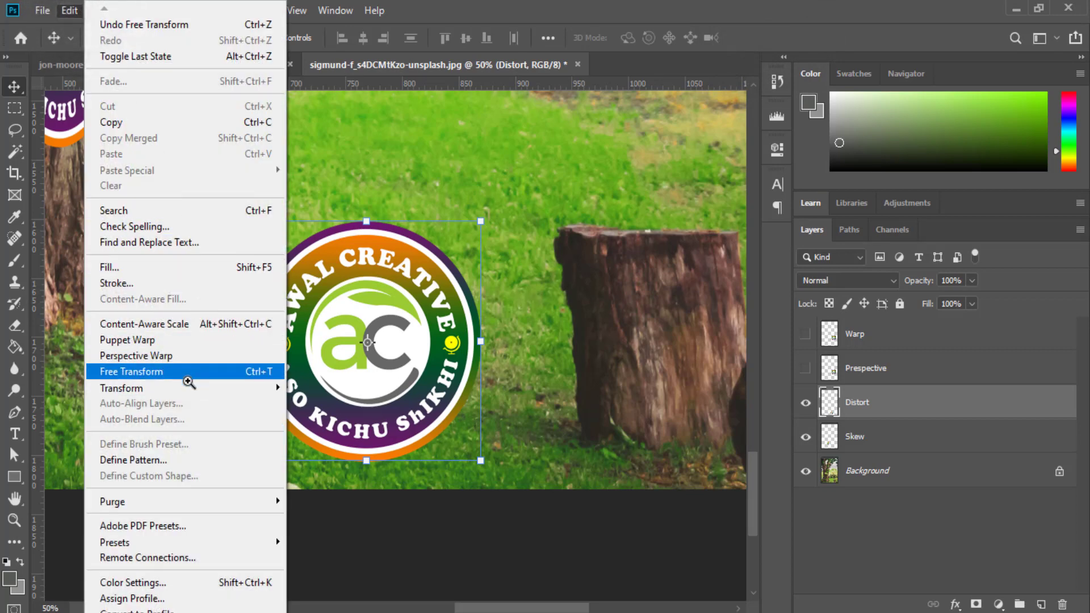
mouse_move(193, 391)
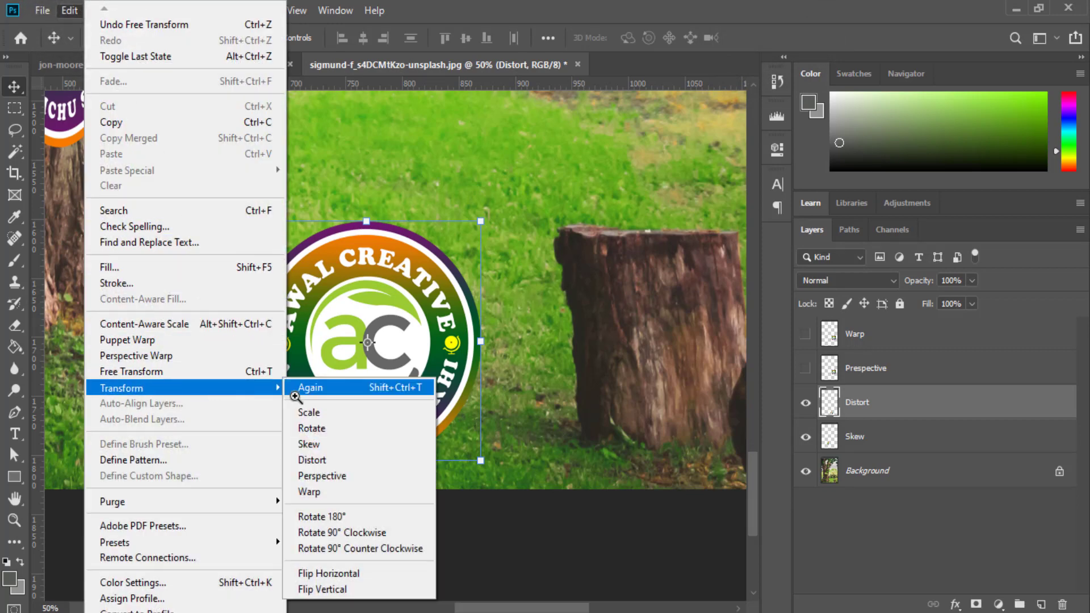
click(325, 460)
drag(480, 218, 481, 292)
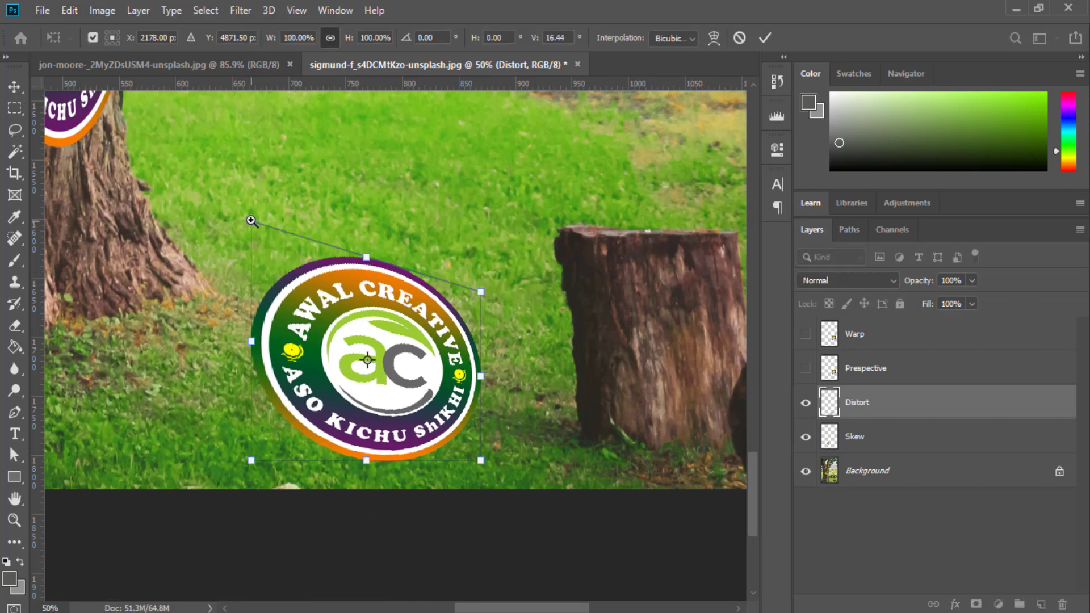
drag(251, 221, 202, 312)
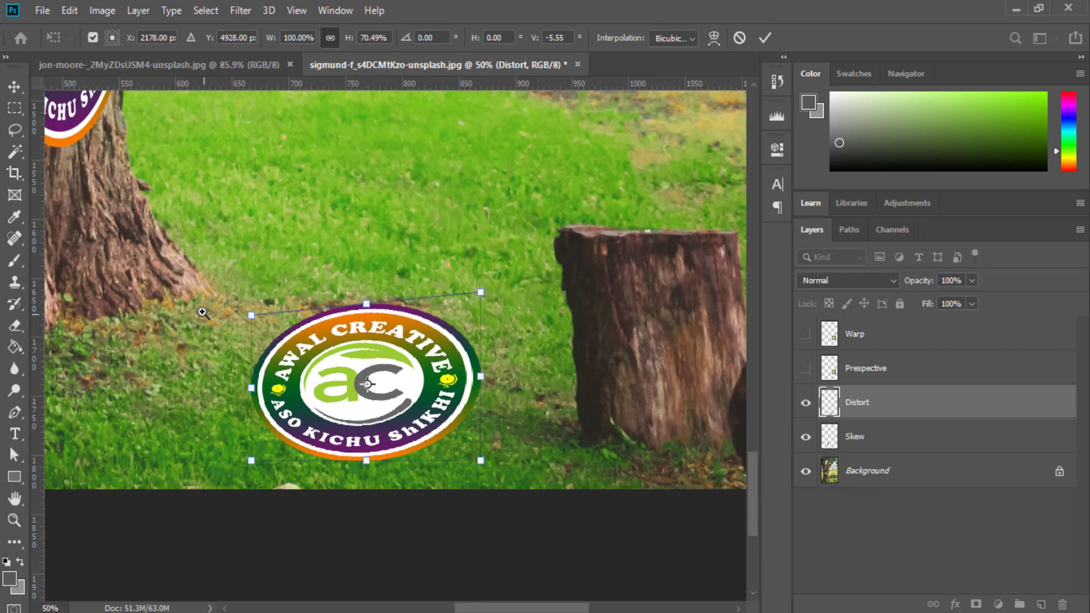
drag(250, 464, 139, 460)
mouse_move(483, 461)
mouse_down()
mouse_move(486, 479)
mouse_move(474, 460)
mouse_up()
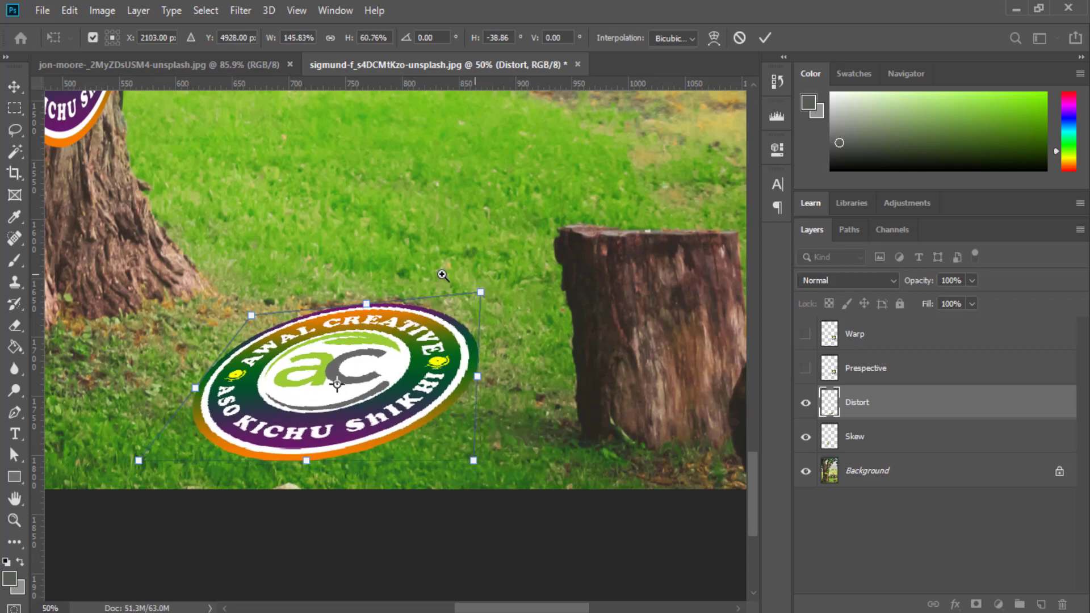
Step: Lower the logo's two upper corners to flatten it onto the grass at about 55% height and apply the distortion
mouse_move(251, 314)
mouse_down()
mouse_move(267, 308)
mouse_move(267, 277)
mouse_move(230, 335)
mouse_move(237, 324)
mouse_up()
drag(482, 295, 483, 324)
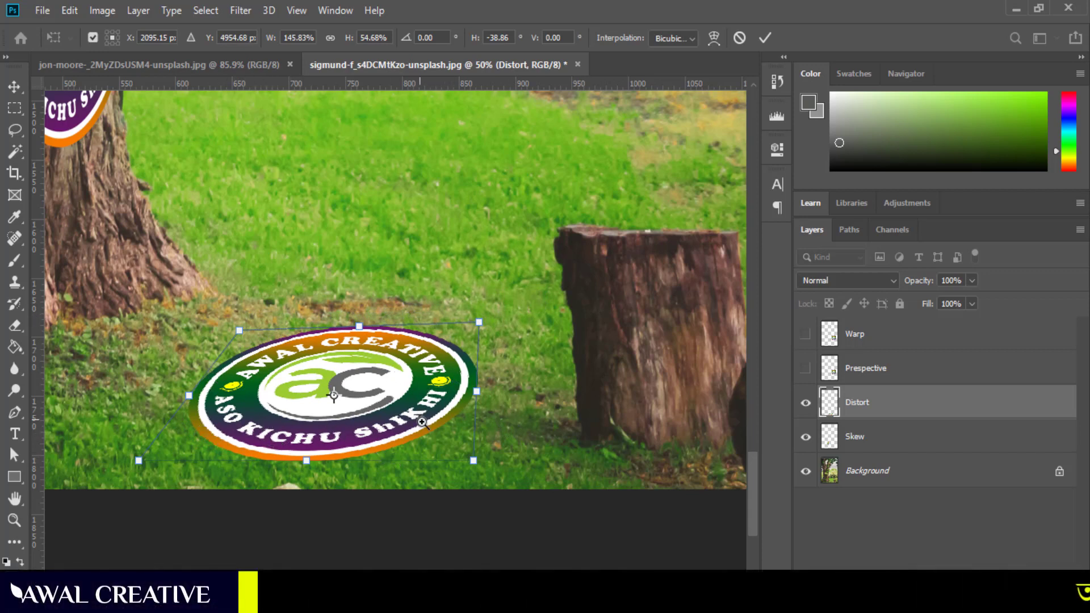
click(768, 38)
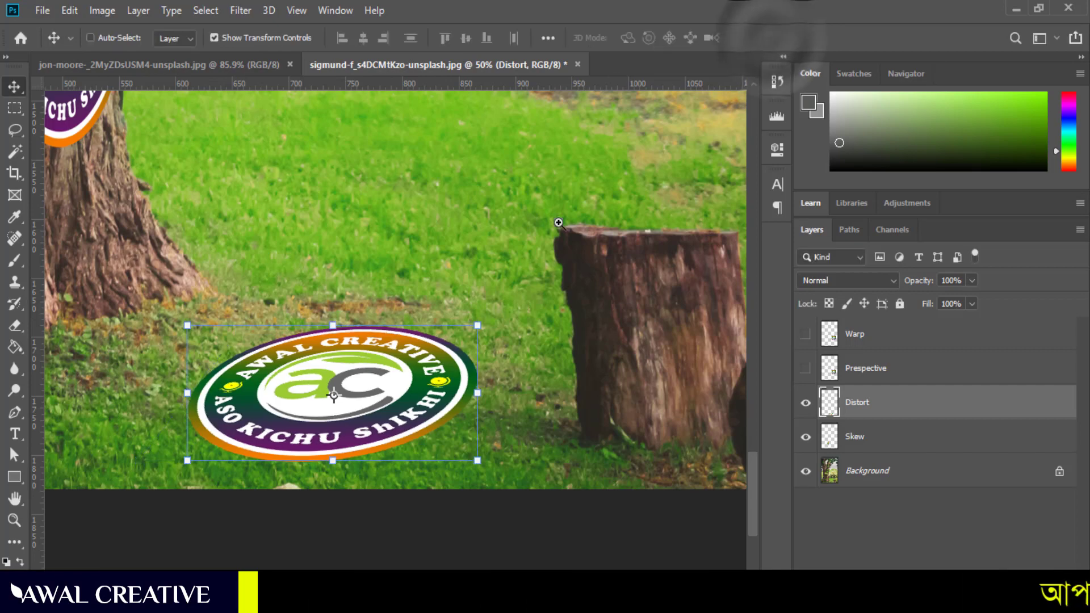
key(ctrl+0)
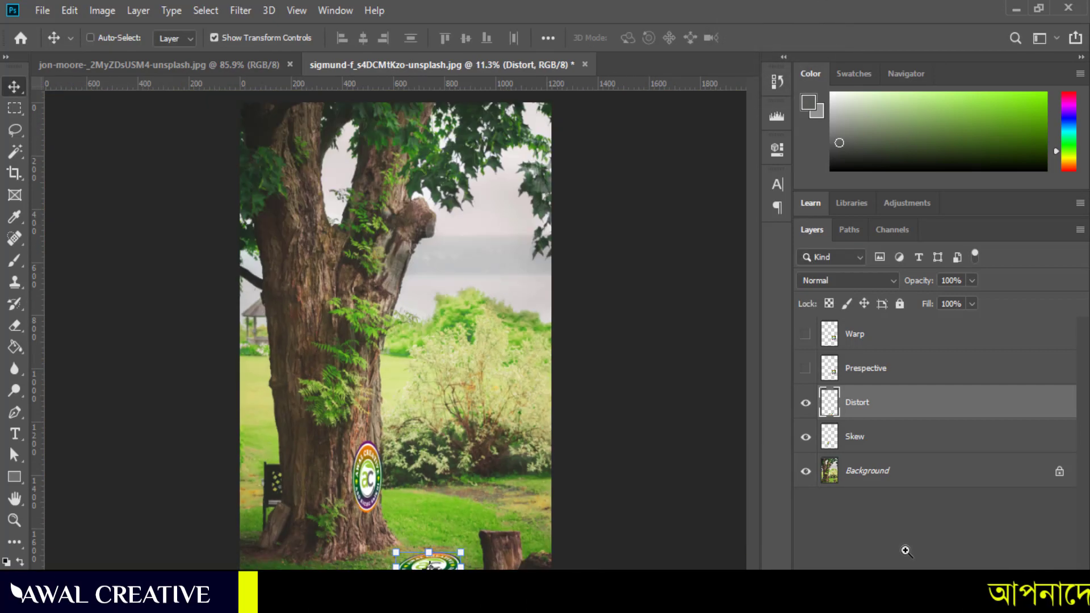
click(1034, 517)
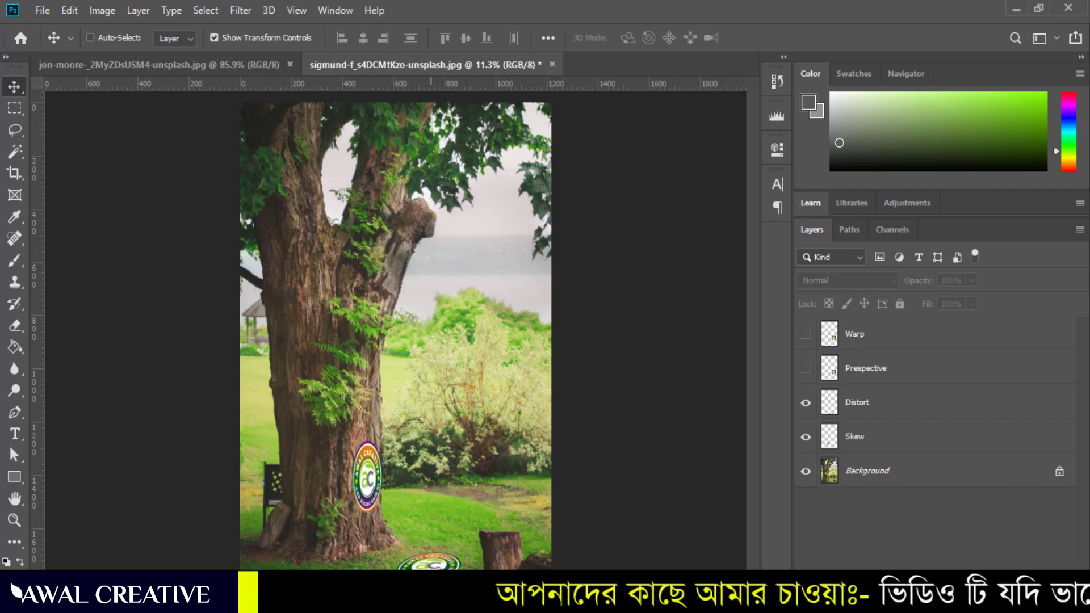
click(859, 440)
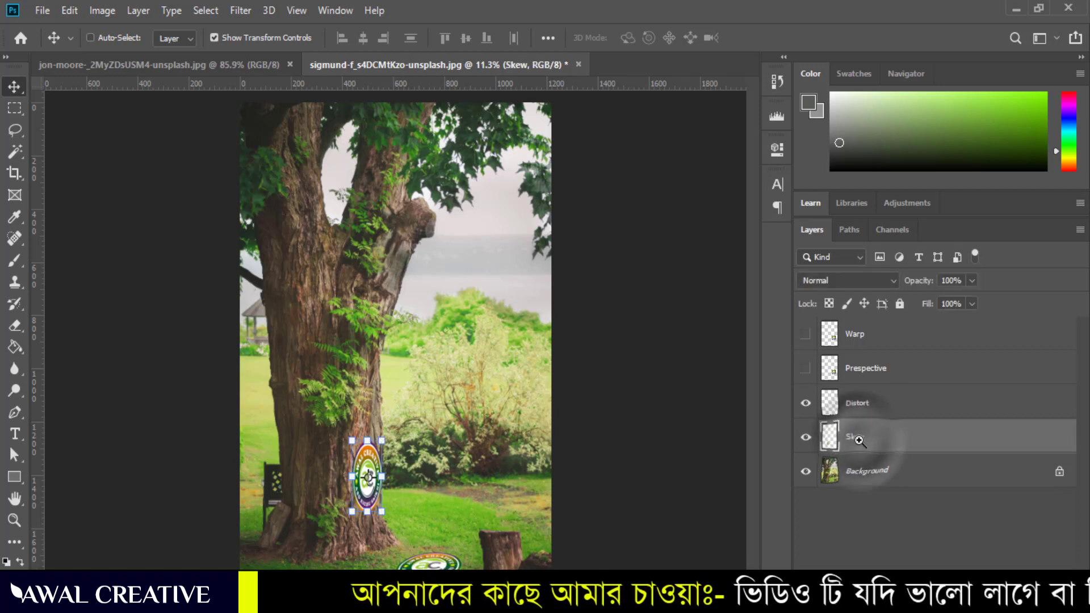
click(867, 400)
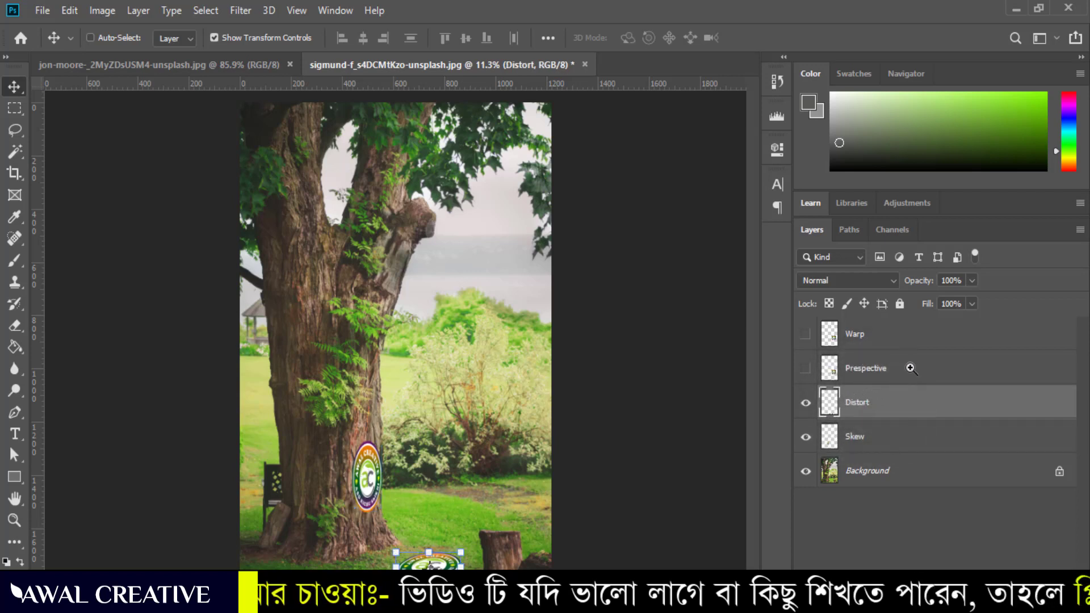
Step: Make the Prespective layer visible, select it and move its logo up into the sky beside the trunk's cut branch
click(805, 368)
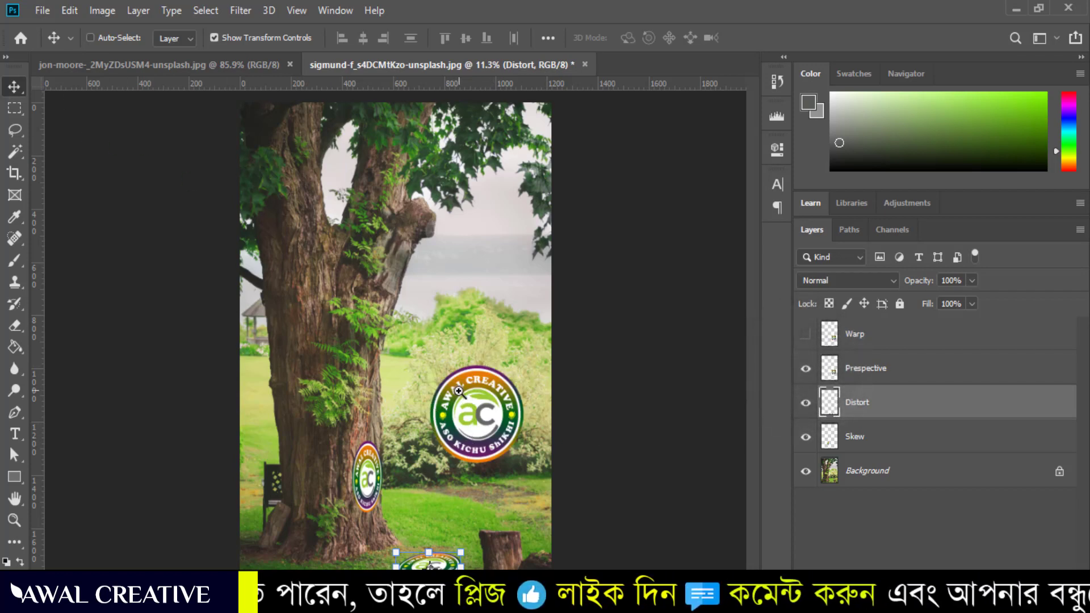
drag(477, 416, 471, 386)
key(ctrl+z)
click(875, 368)
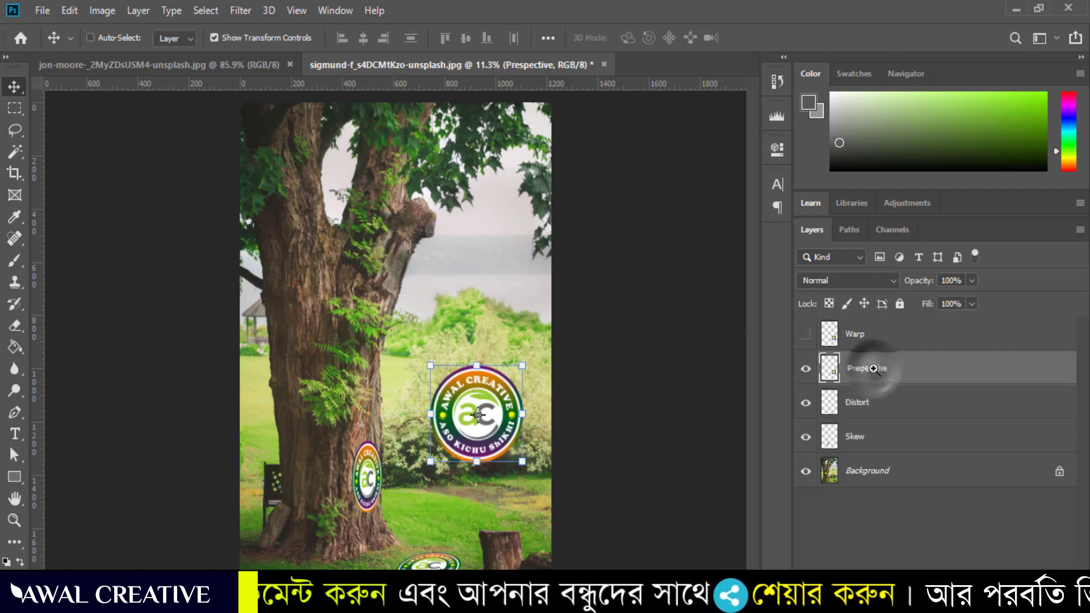
drag(485, 430, 484, 259)
Step: Scale the Prespective layer's logo down to about 53.14% beside the cut branch and apply the transform
click(15, 519)
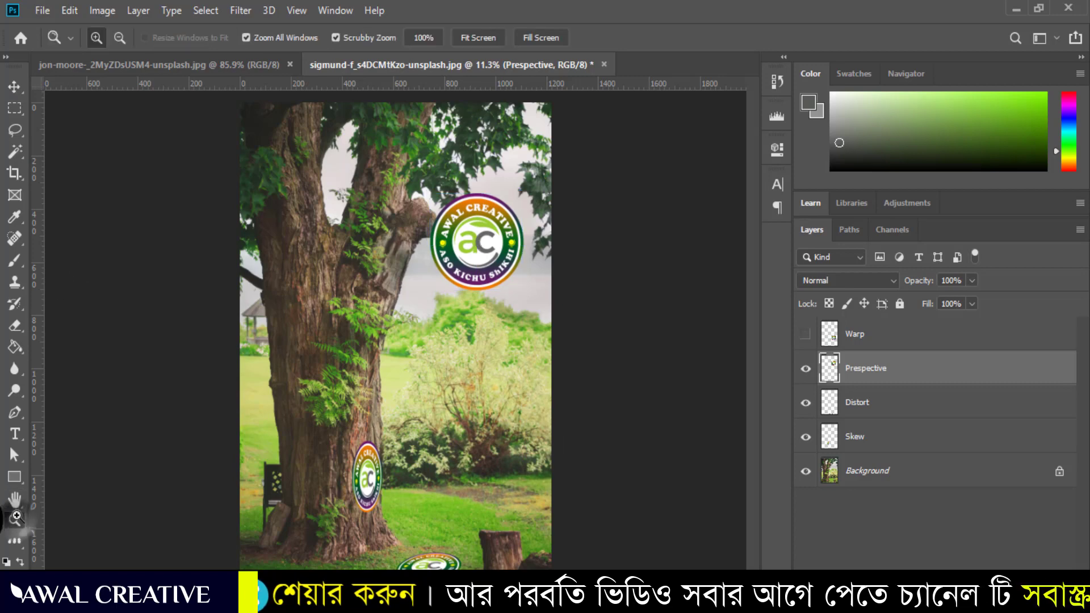
click(473, 199)
click(473, 200)
click(473, 199)
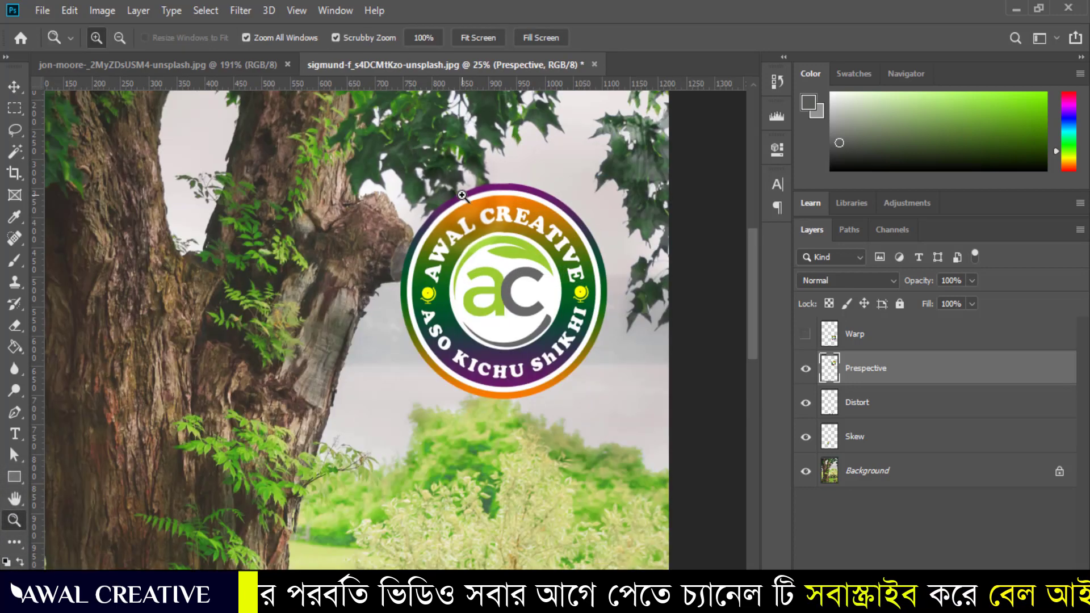
click(472, 198)
click(458, 194)
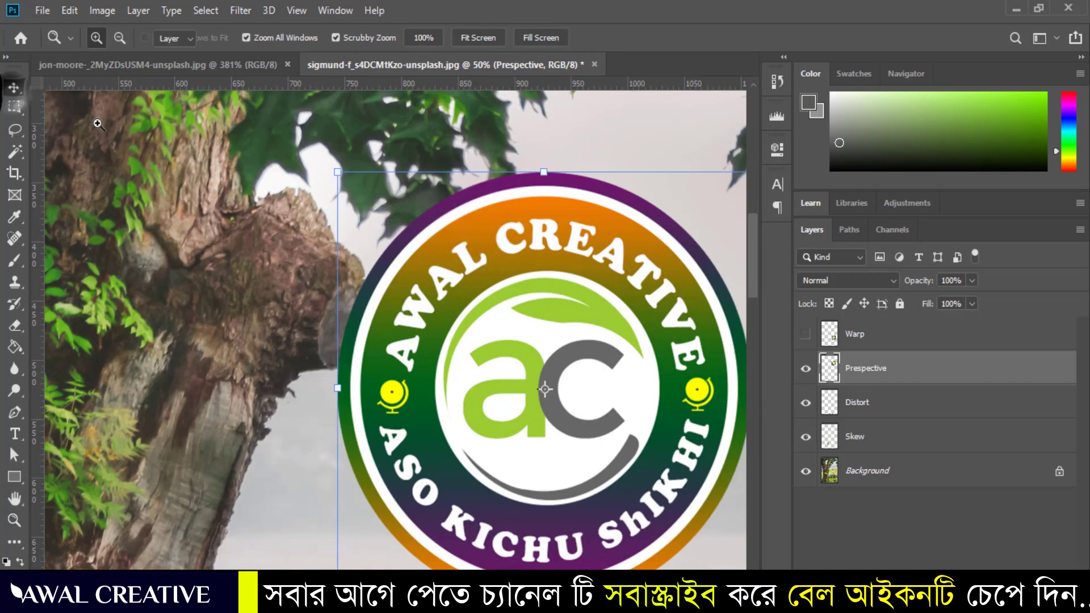
click(14, 87)
drag(338, 174, 531, 375)
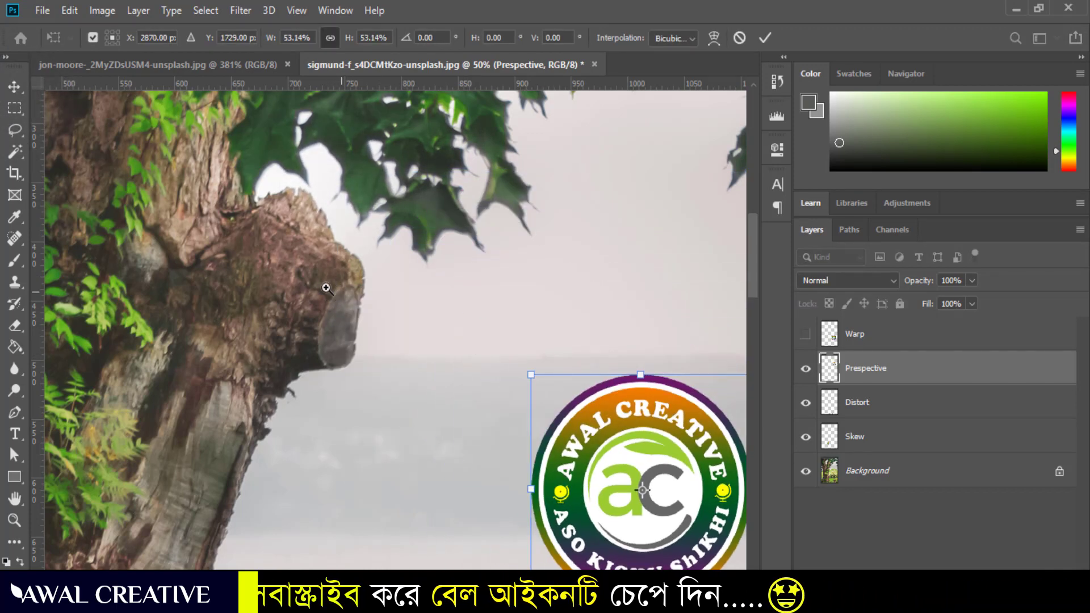
drag(313, 271, 382, 385)
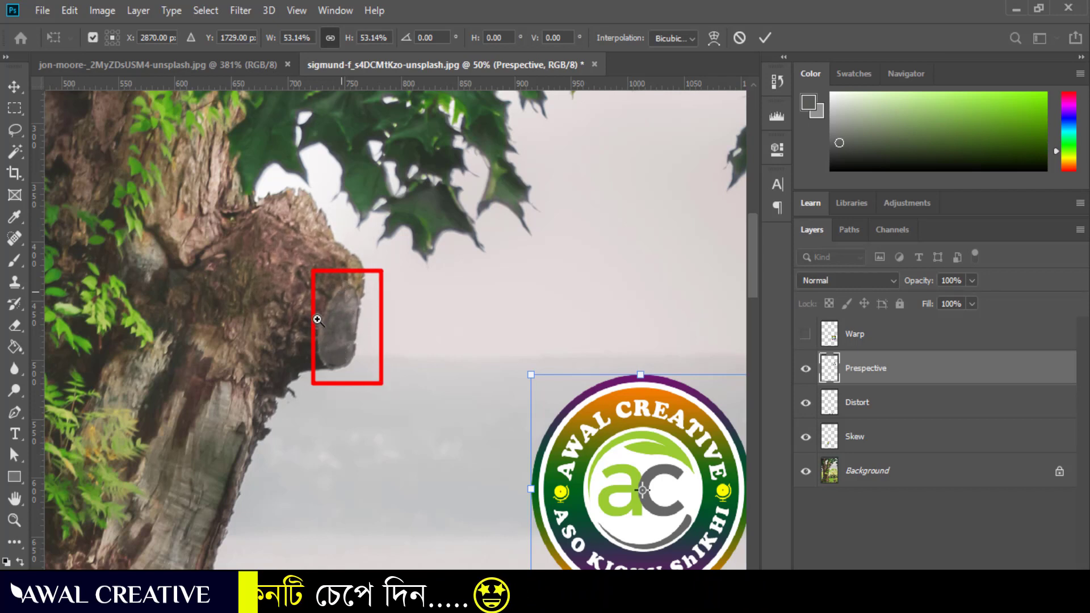
drag(362, 316, 363, 352)
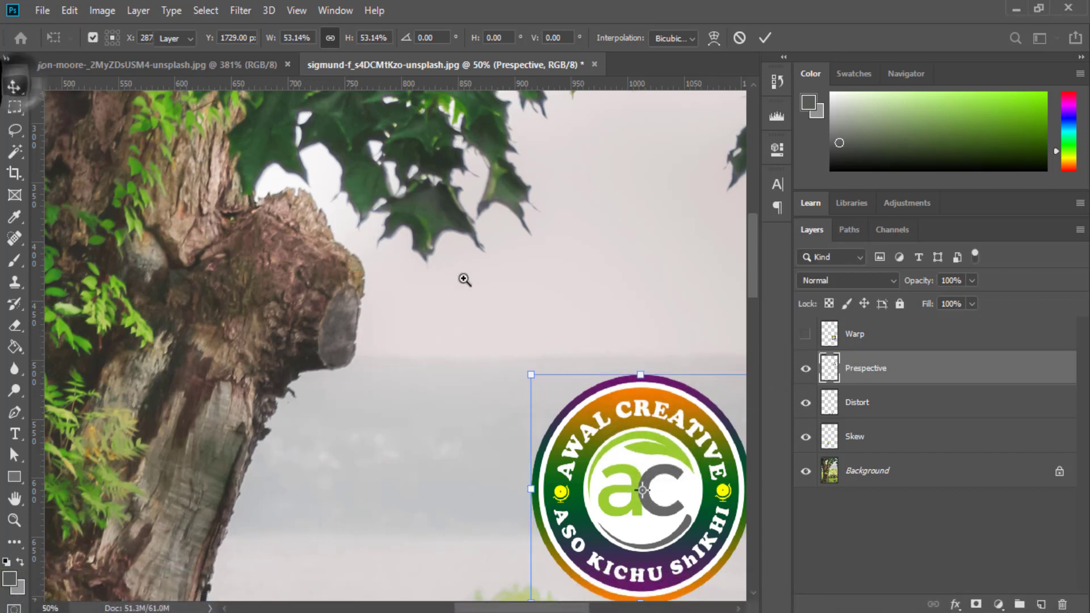
key(Return)
Step: Move the logo over the branch's cut end and taper its left side with Perspective to a vertical skew of about -20°
drag(635, 433, 388, 283)
key(ctrl+t)
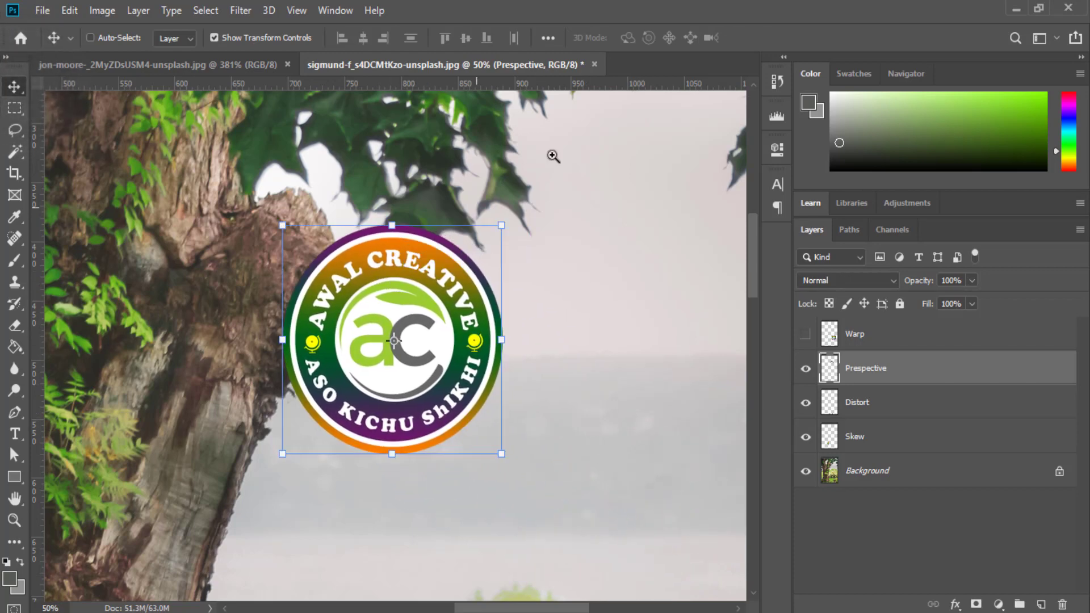
click(70, 9)
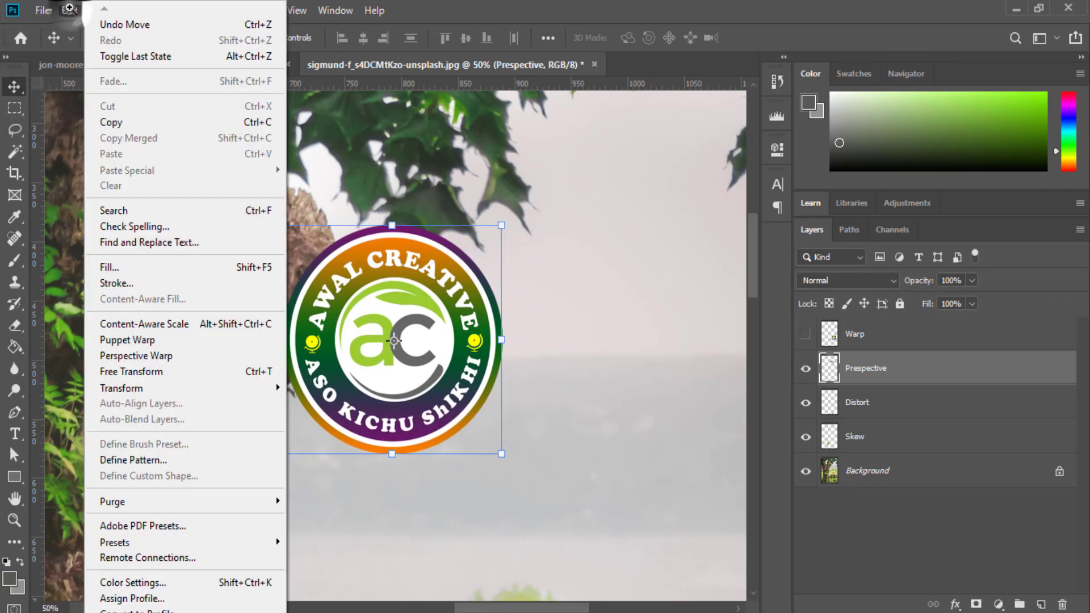
mouse_move(140, 389)
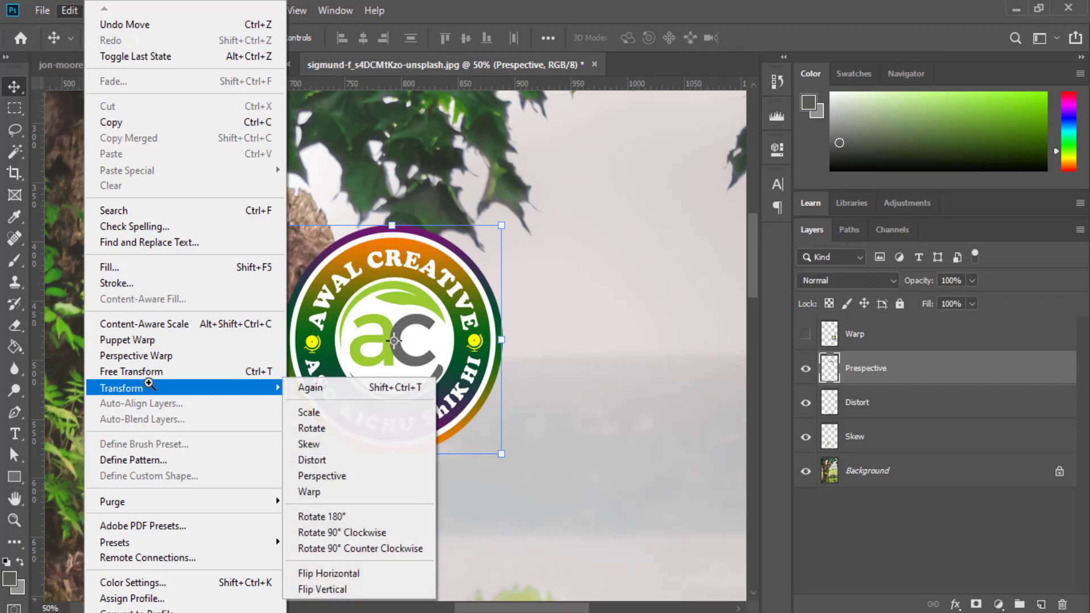
click(332, 477)
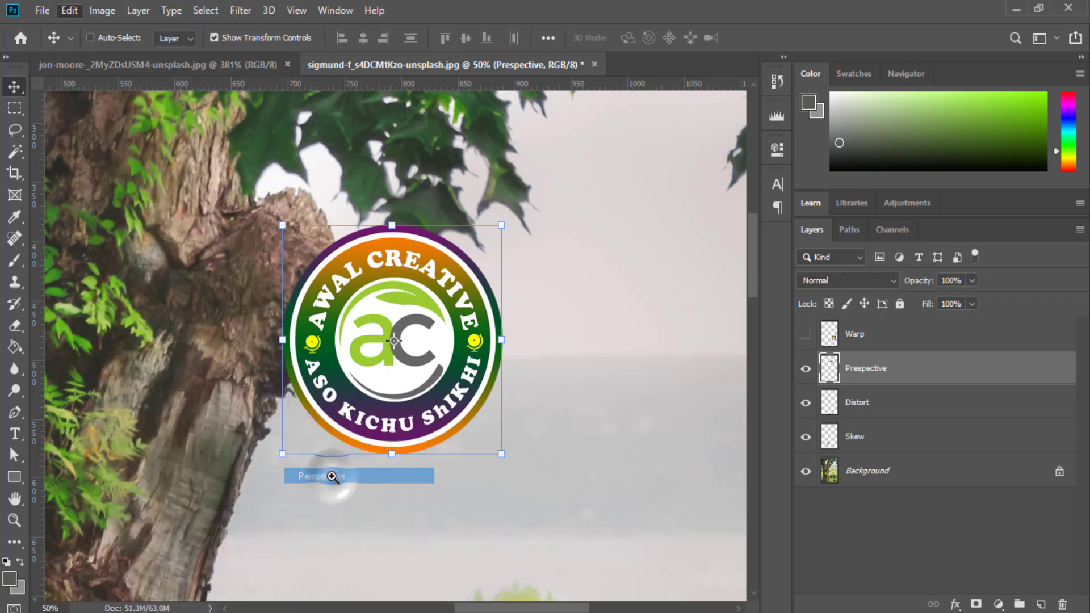
drag(283, 451, 282, 364)
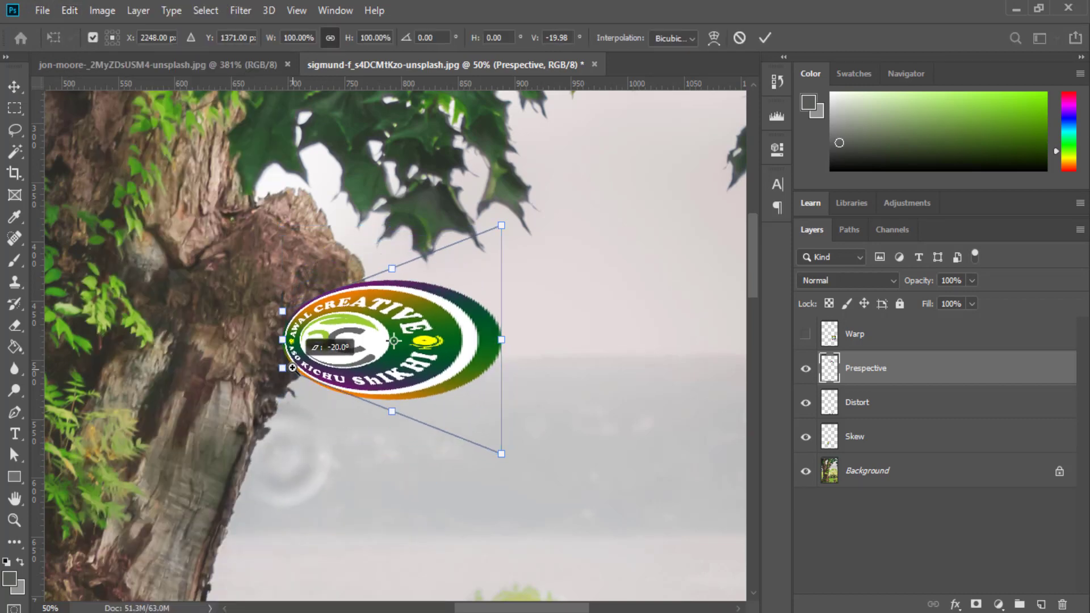
Step: Reshape the logo with Perspective by pulling in its right and lower-left corners, to about 47% width and 55% height
drag(498, 451, 392, 408)
drag(499, 228, 460, 256)
drag(370, 434, 324, 434)
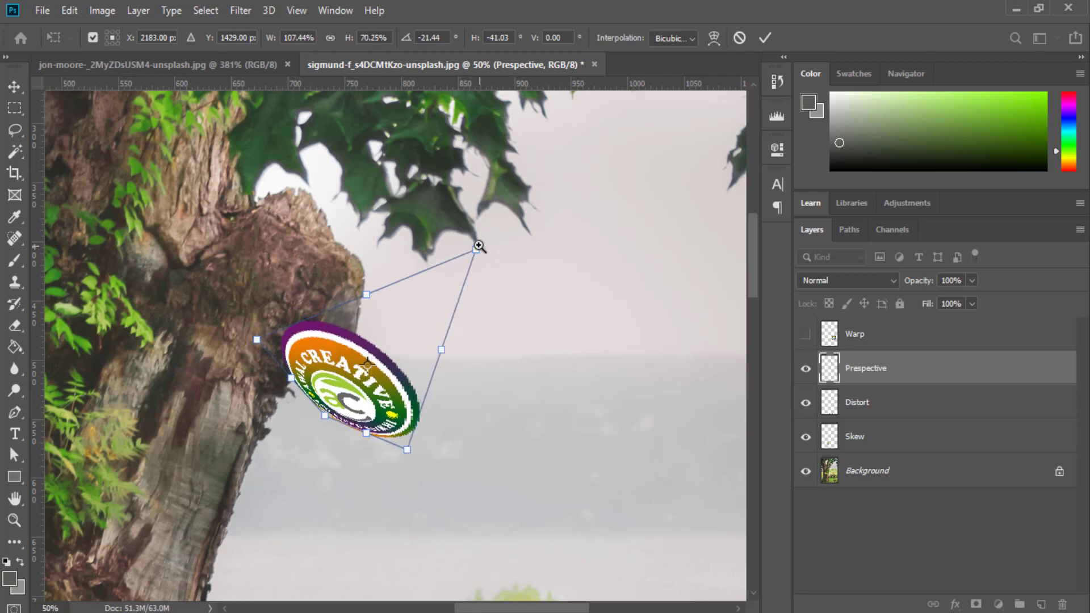
drag(472, 250, 400, 281)
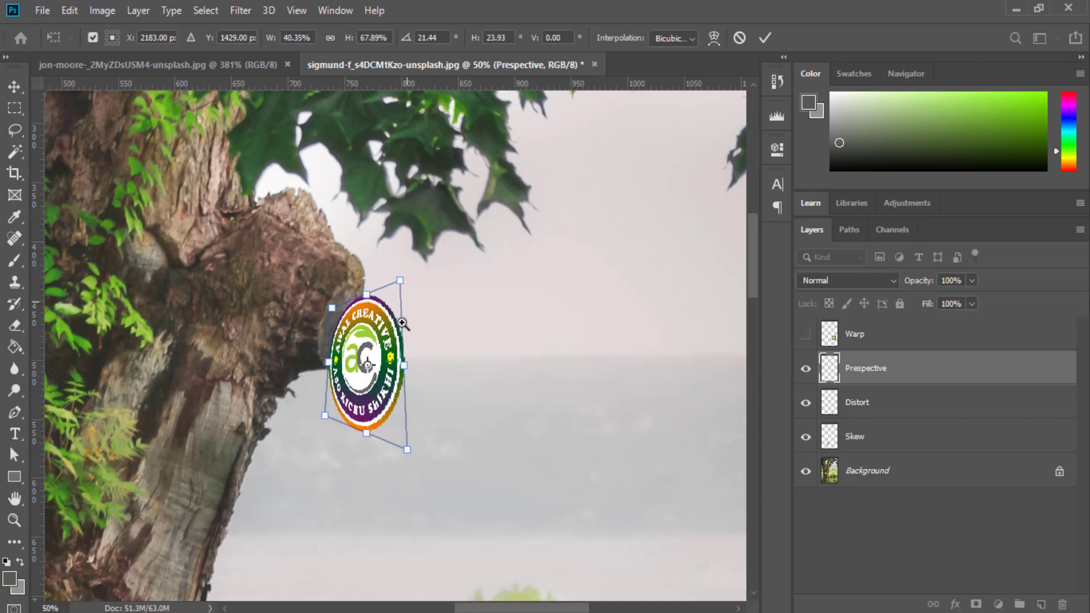
drag(326, 416, 327, 379)
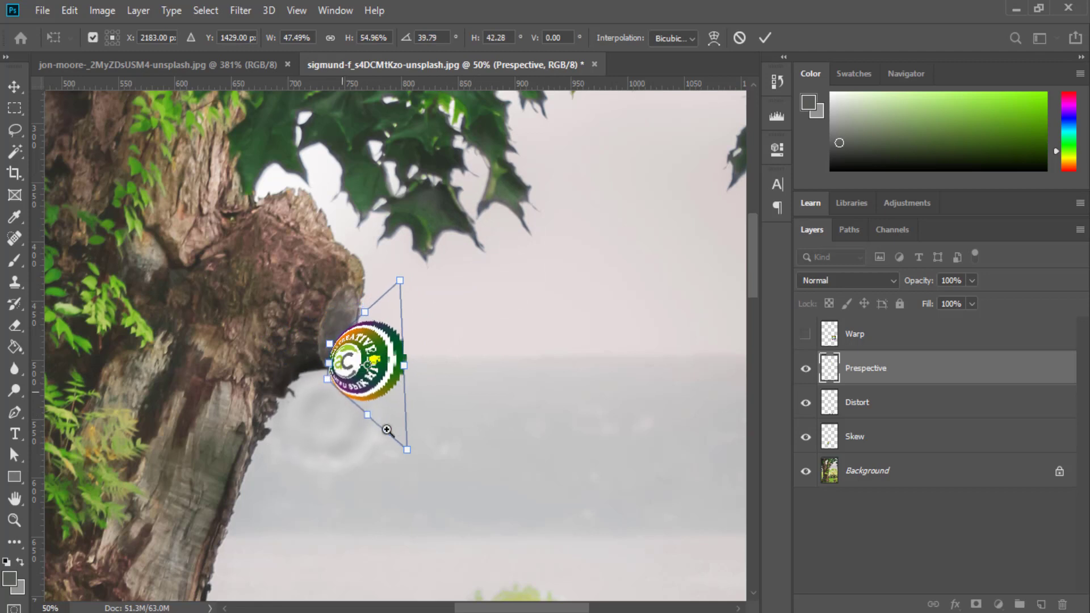
Step: Shrink the logo onto the branch's cut face by adjusting its corners, to about 23% width and 30% height
drag(407, 449, 366, 343)
drag(310, 371, 362, 360)
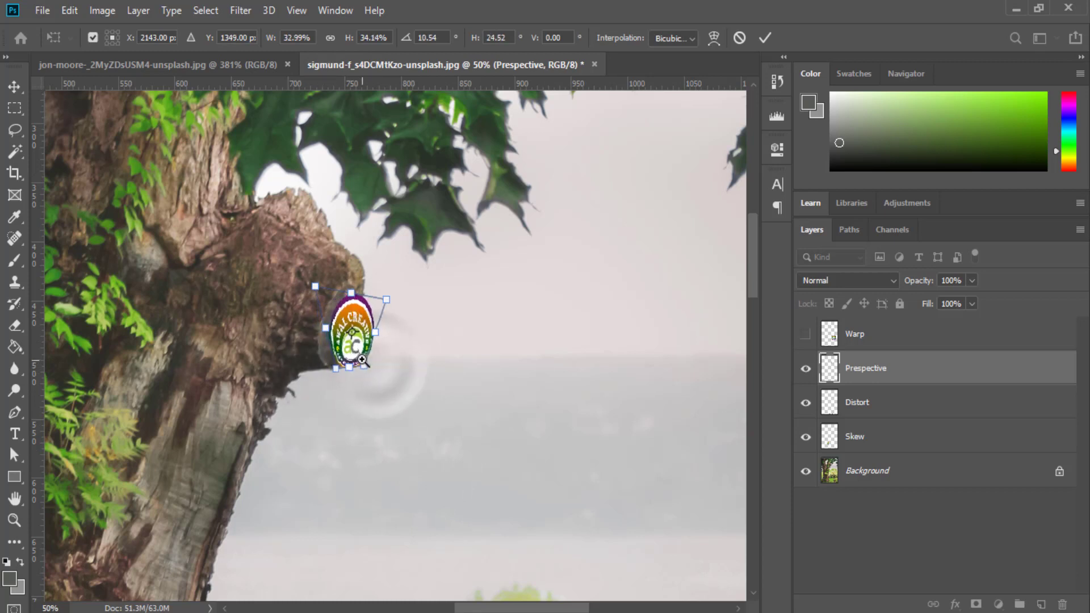
drag(315, 288, 317, 296)
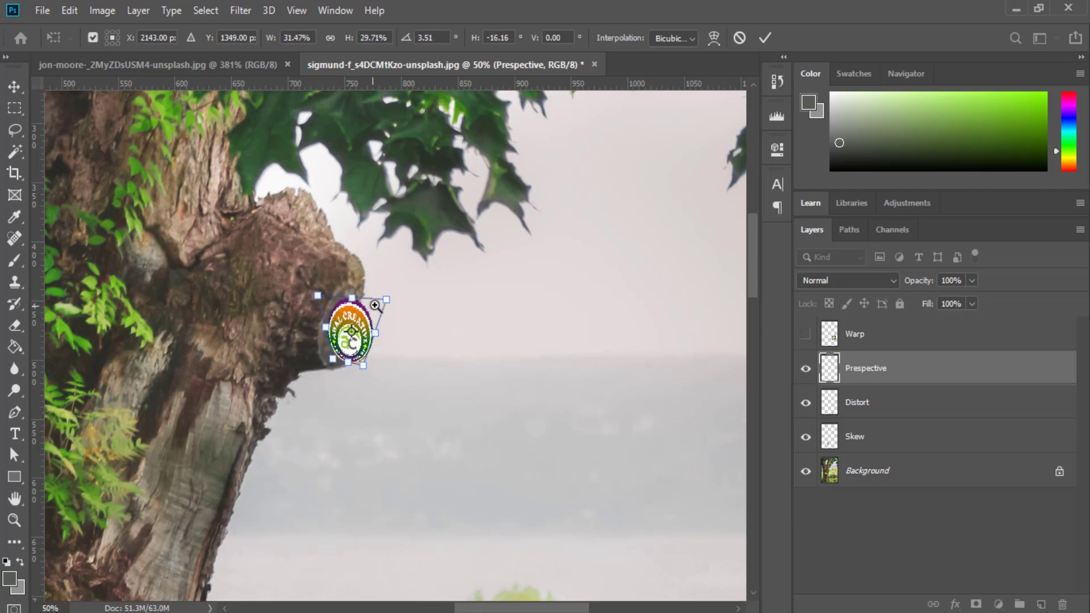
drag(386, 299, 371, 298)
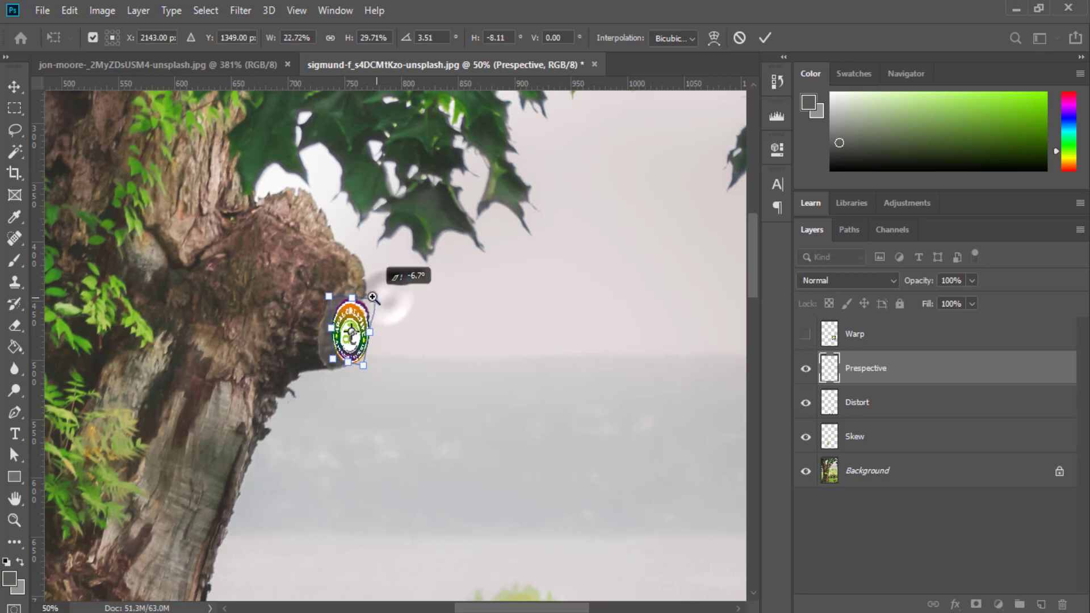
Step: Apply the transform and start another Perspective on the logo, widening its base and shortening its right side to about 124.5% width
click(15, 511)
click(376, 324)
click(414, 350)
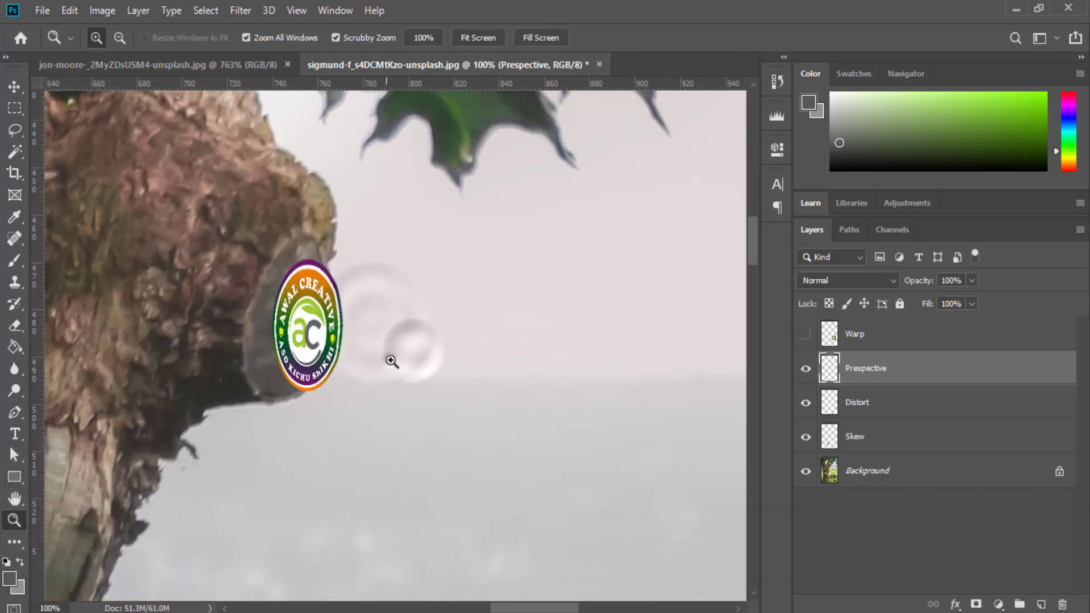
click(391, 360)
drag(269, 334, 358, 389)
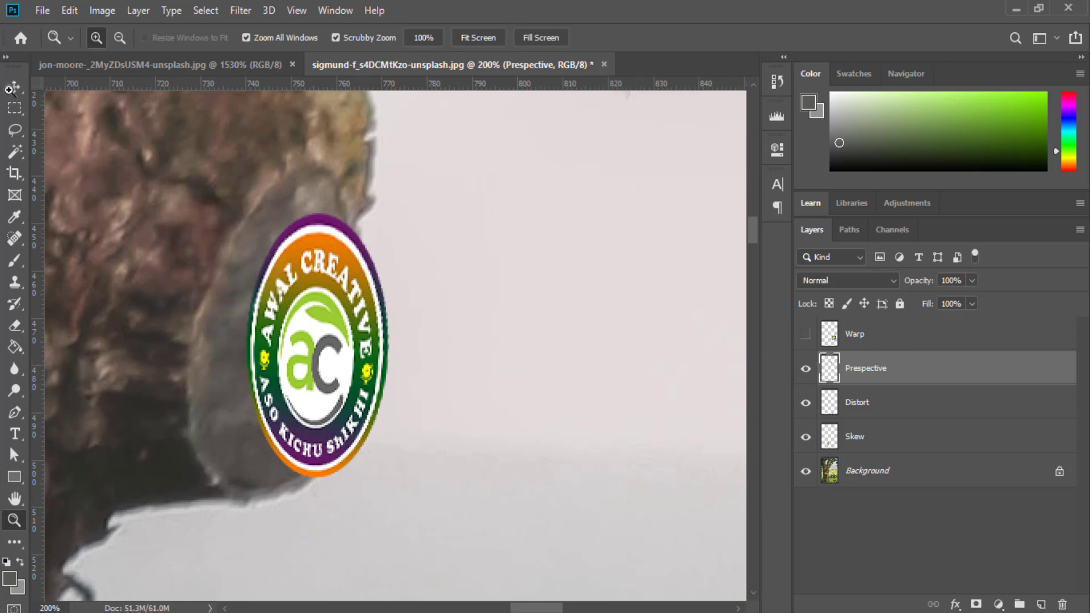
click(69, 10)
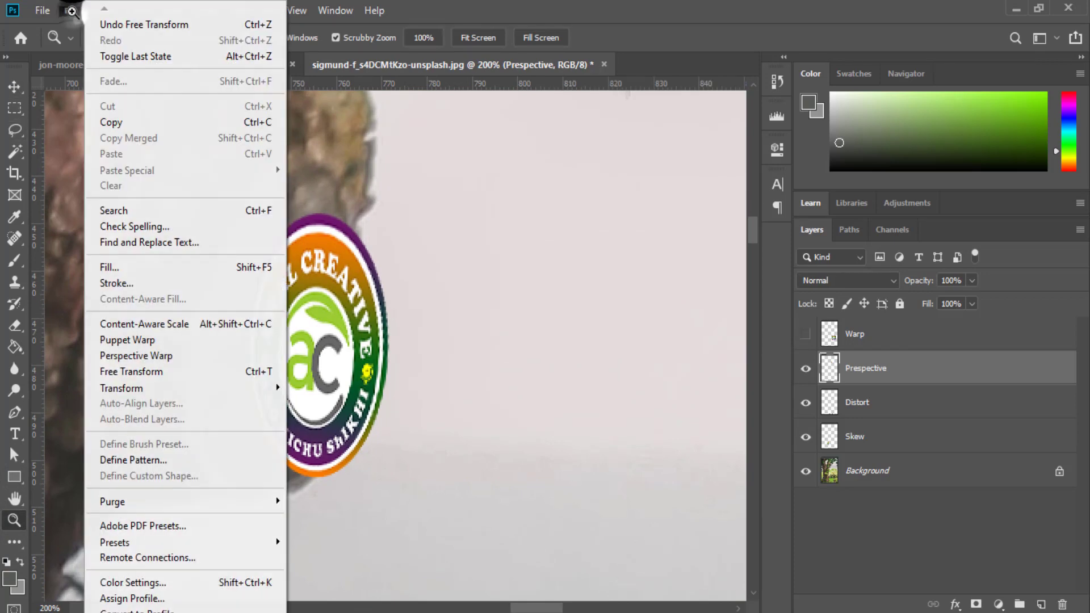
mouse_move(151, 386)
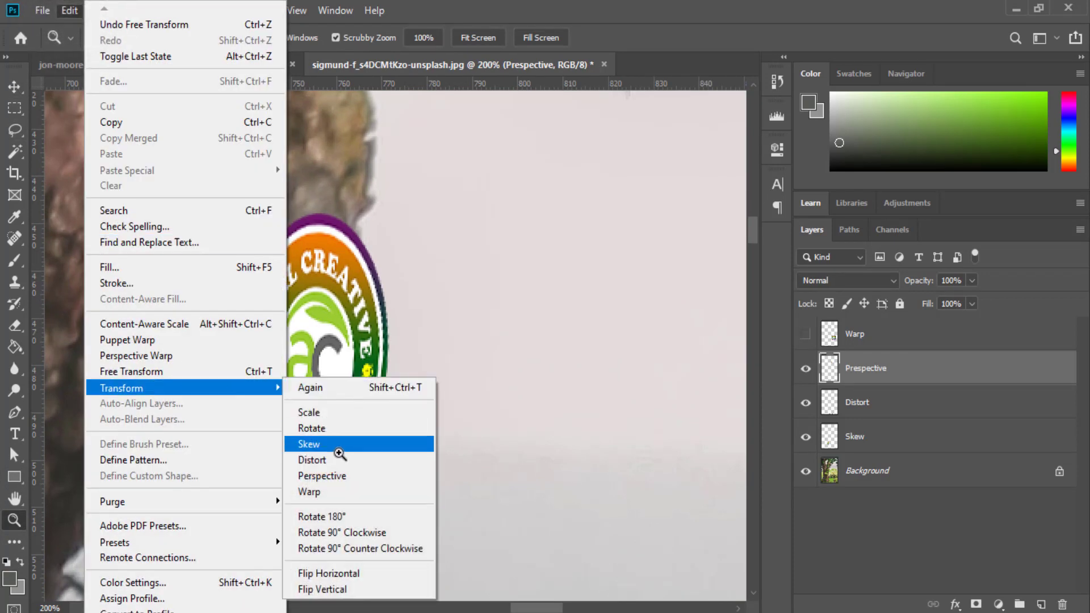
click(324, 476)
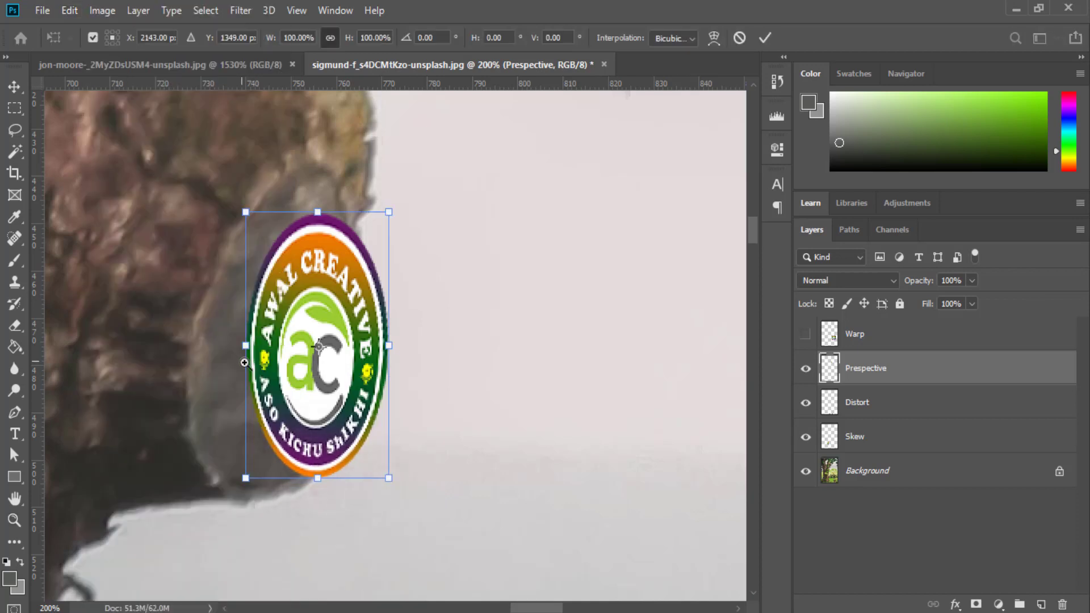
drag(244, 477, 228, 478)
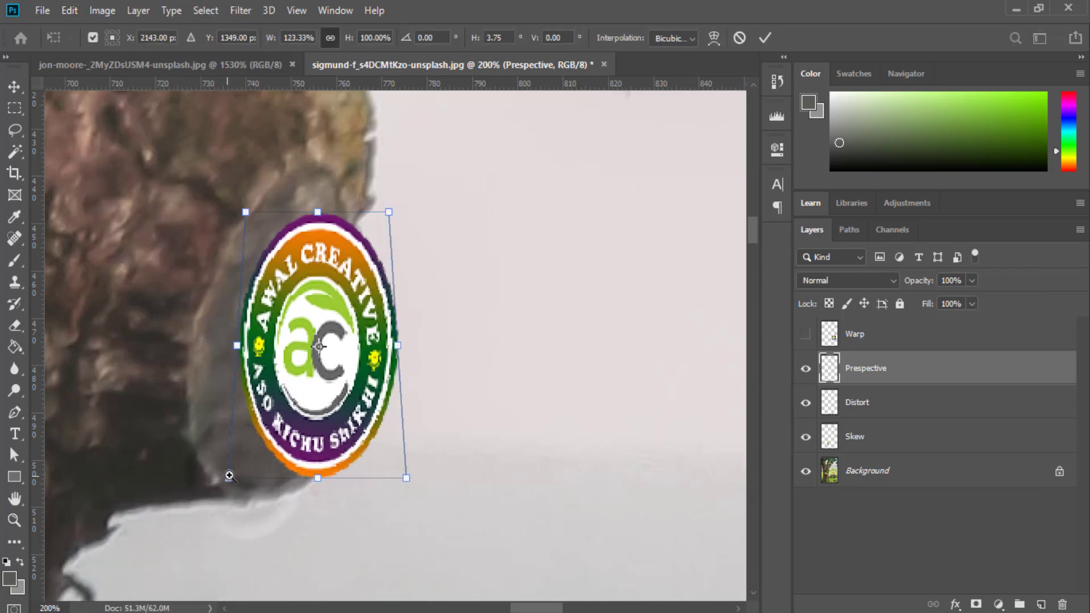
drag(405, 479, 404, 434)
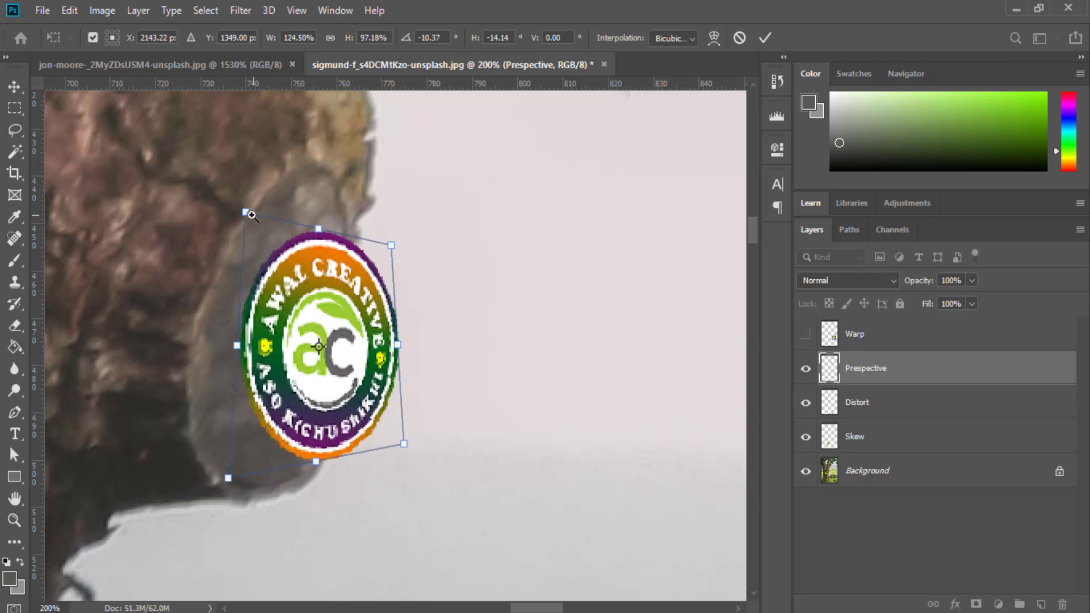
Step: Shift the logo left onto the cut face and narrow its lower edge, to about 113% width and 88% height
drag(246, 212, 215, 205)
drag(423, 252, 395, 233)
drag(335, 297, 294, 306)
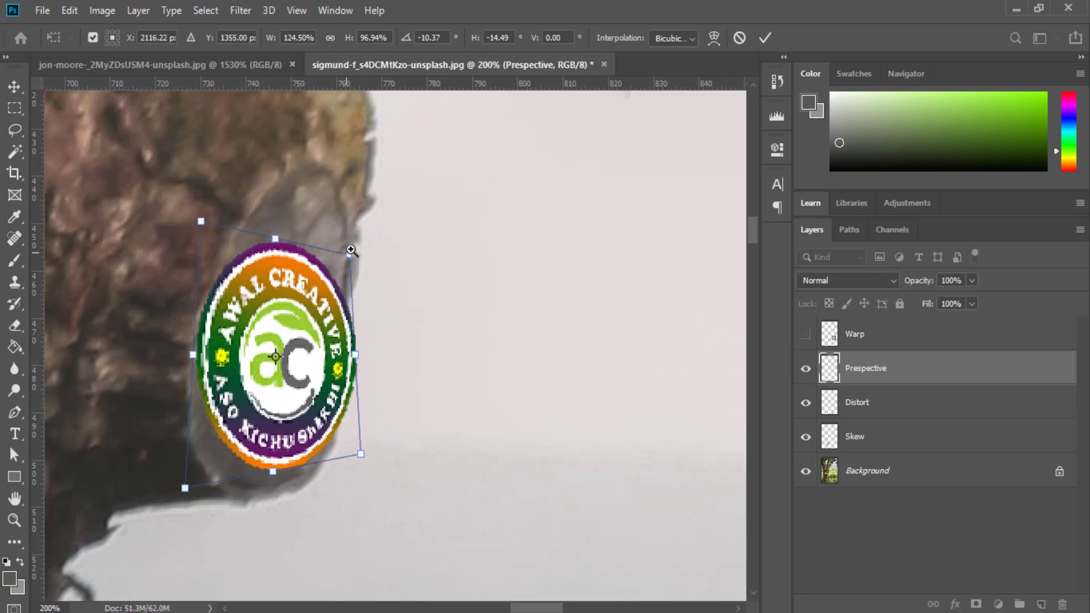
drag(352, 250, 356, 257)
drag(215, 216, 247, 231)
drag(363, 455, 341, 459)
drag(208, 480, 208, 471)
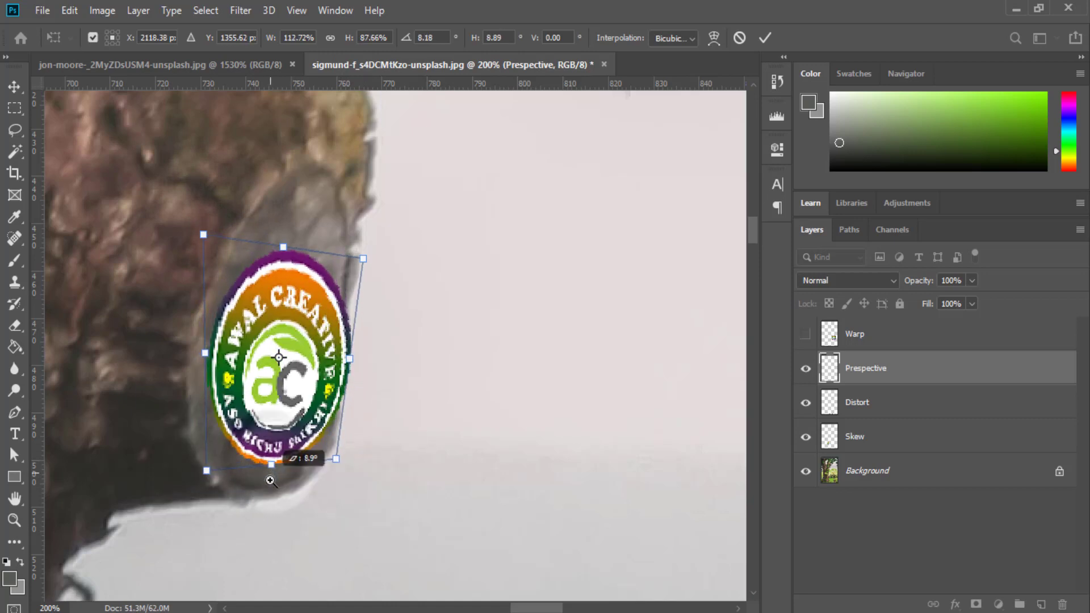
Step: Adjust the logo's lower edge and upper corners to fill the cut face, at about 128% width and 89% height
drag(271, 481, 262, 494)
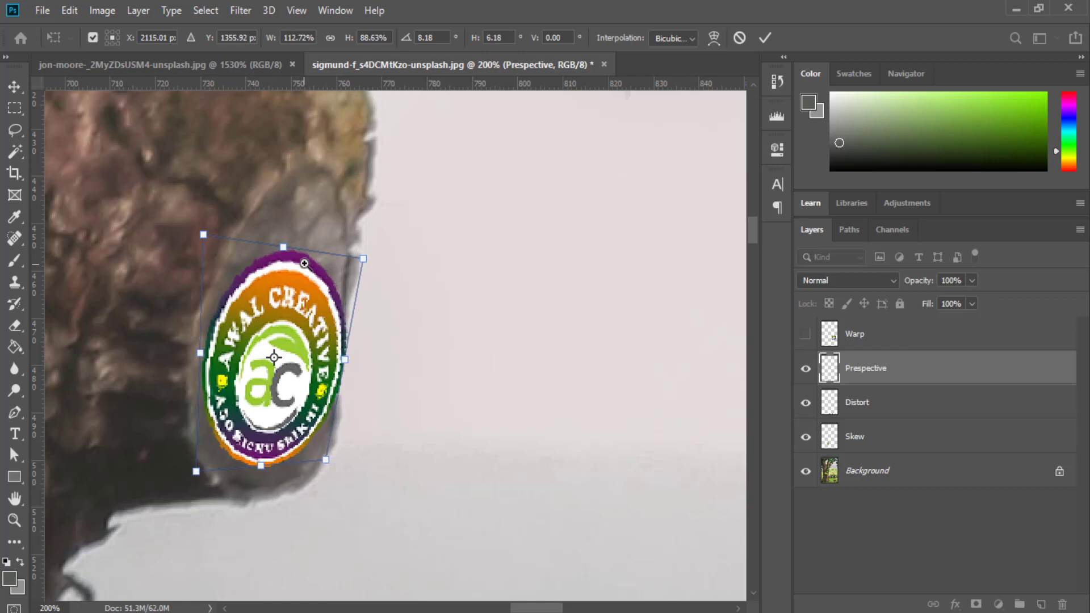
drag(286, 244, 289, 245)
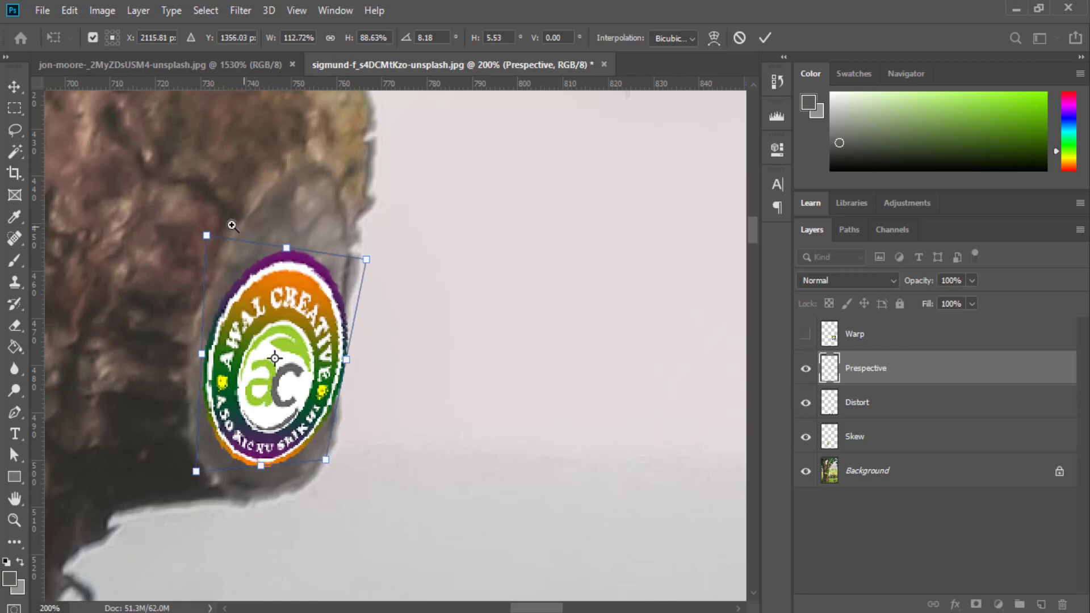
drag(204, 235, 196, 233)
drag(373, 262, 379, 246)
drag(324, 473, 329, 474)
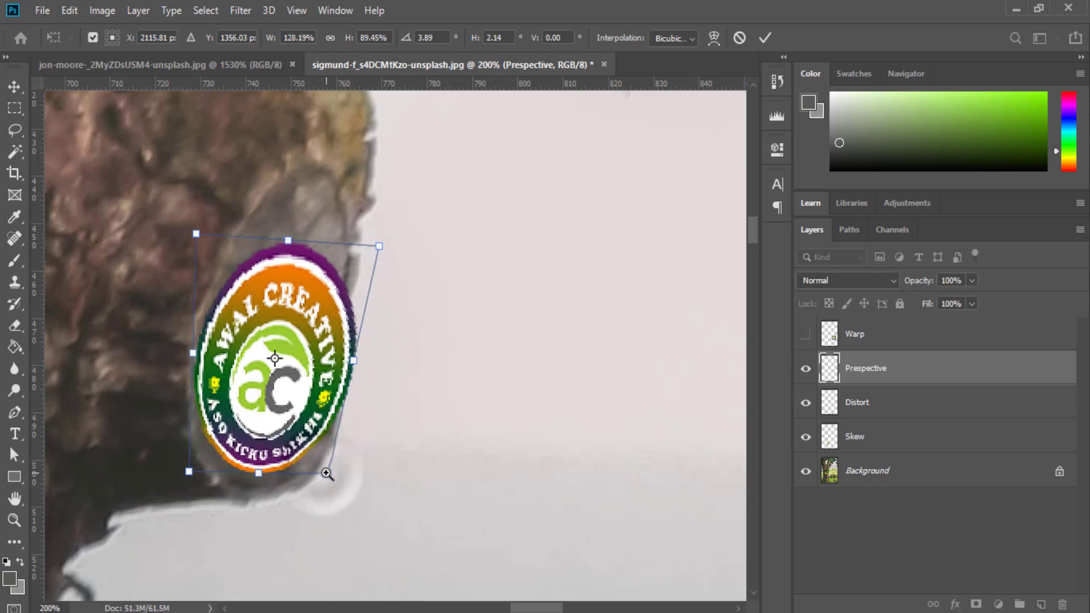
Step: Stretch the logo's lower-left corner outward to about 132% width and 118% height, nudge it upward and apply the perspective
drag(187, 473, 161, 512)
ctrl+click(161, 511)
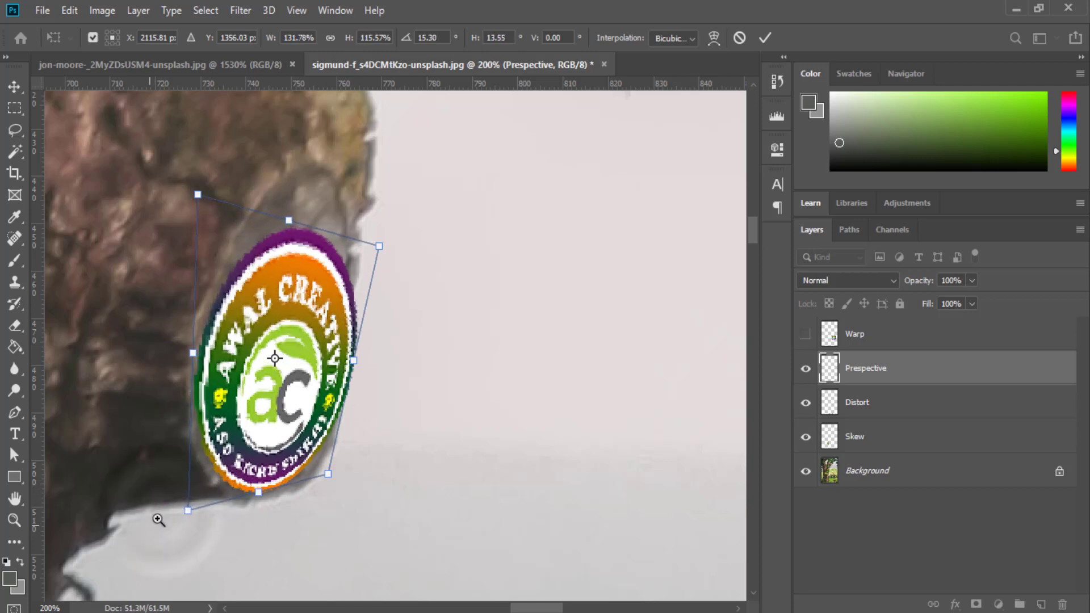
drag(188, 512, 179, 523)
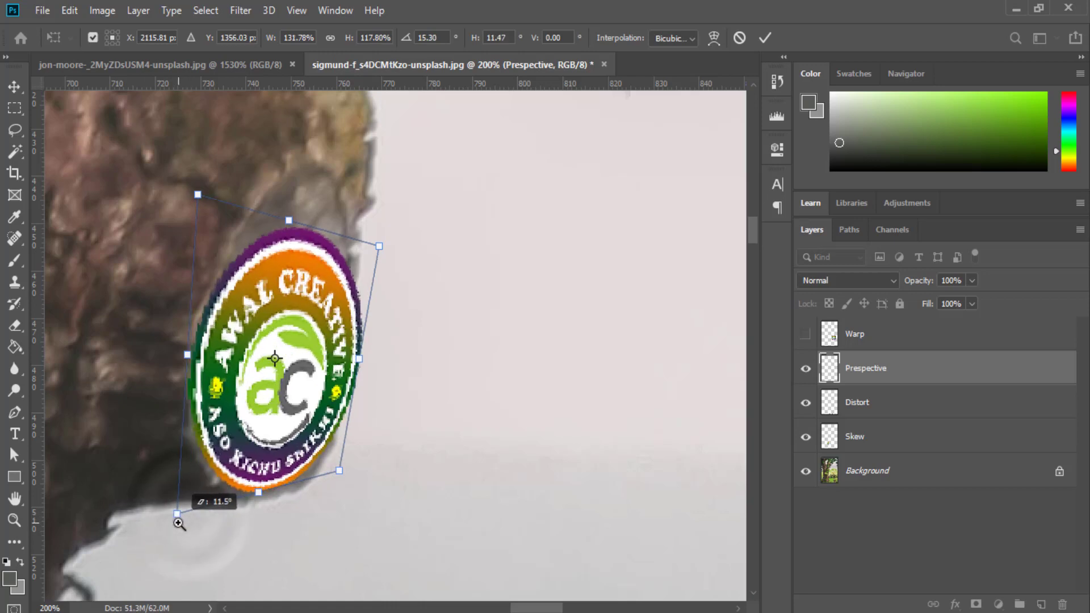
drag(251, 437, 254, 429)
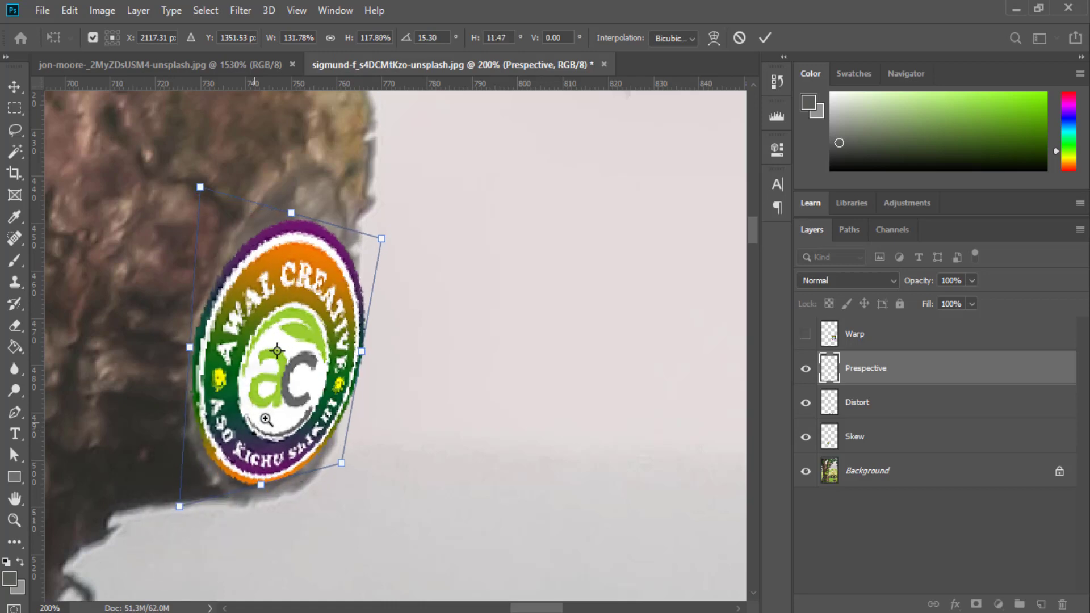
key(Return)
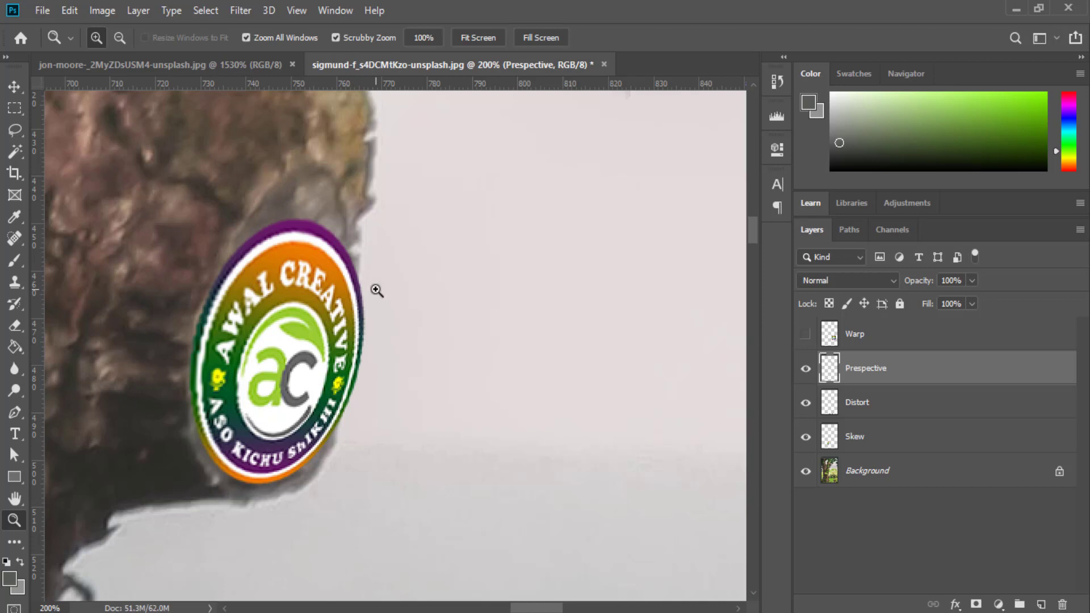
Step: Fit the whole photo in view and select the Skew layer
key(ctrl+0)
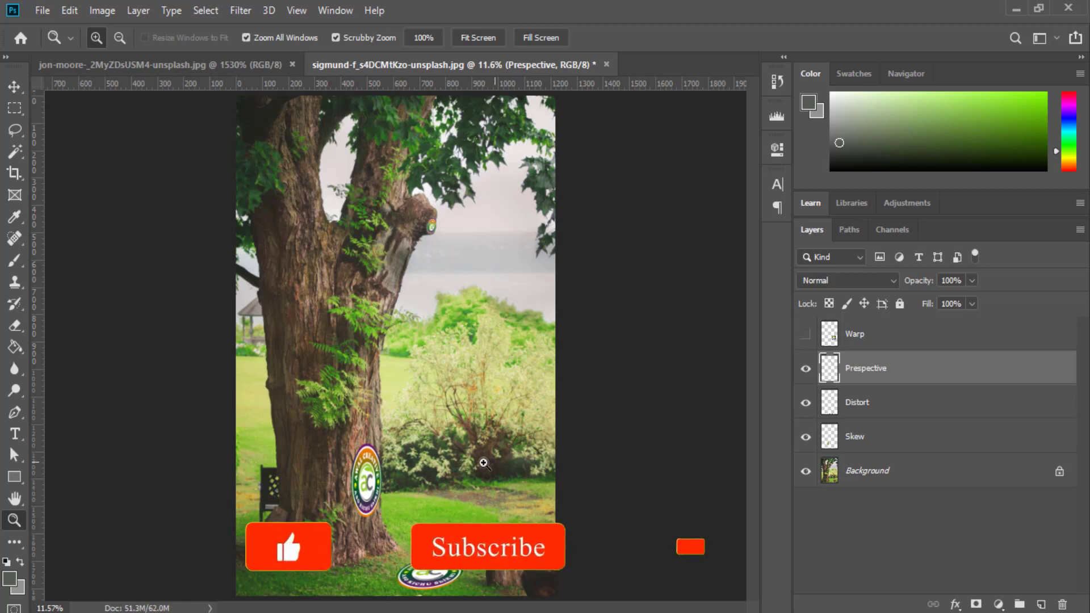
click(886, 438)
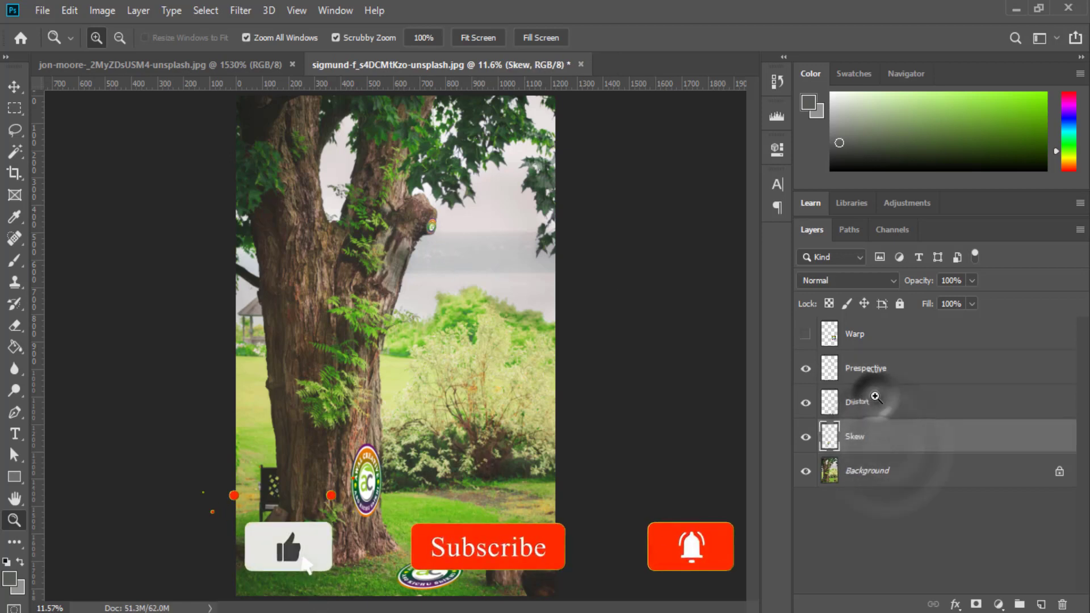
Step: Select the Warp layer and make it visible
click(880, 401)
click(892, 366)
click(864, 334)
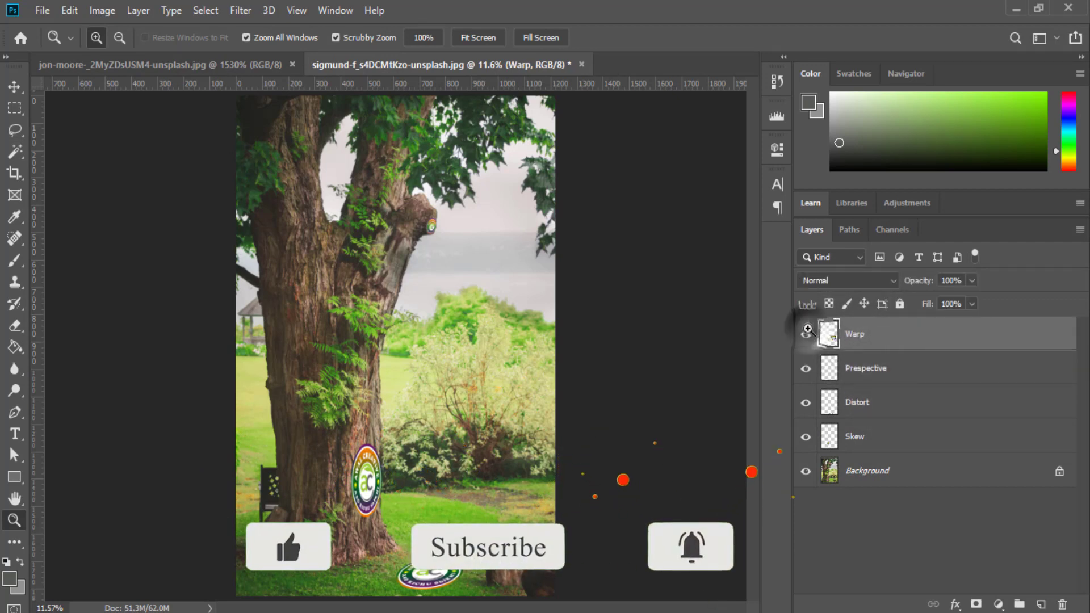
click(806, 334)
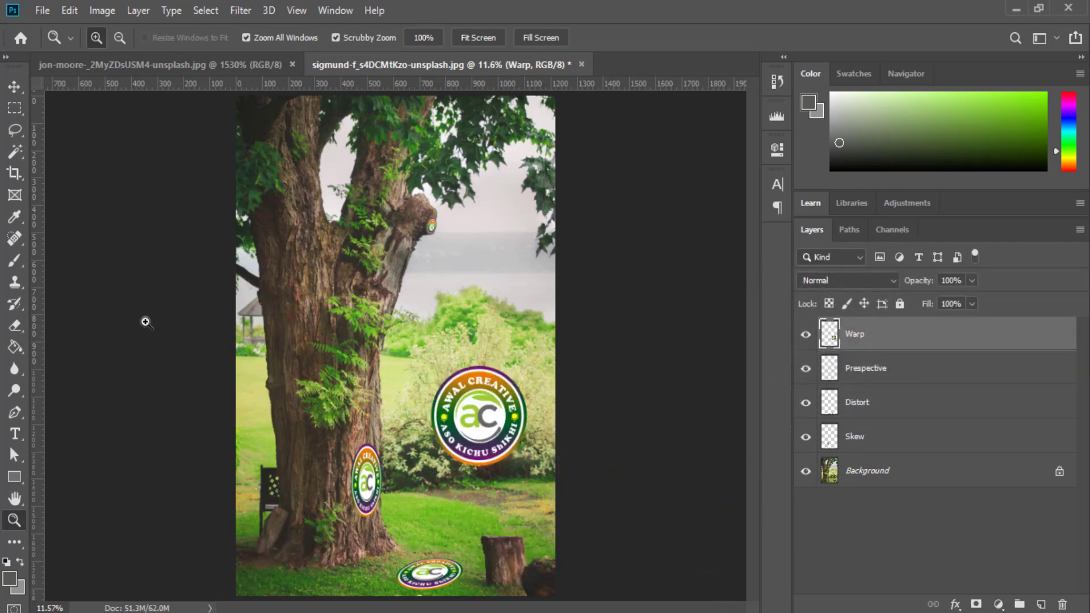
Step: Move the Warp logo over the upper trunk and align it against the photo's left edge
click(14, 87)
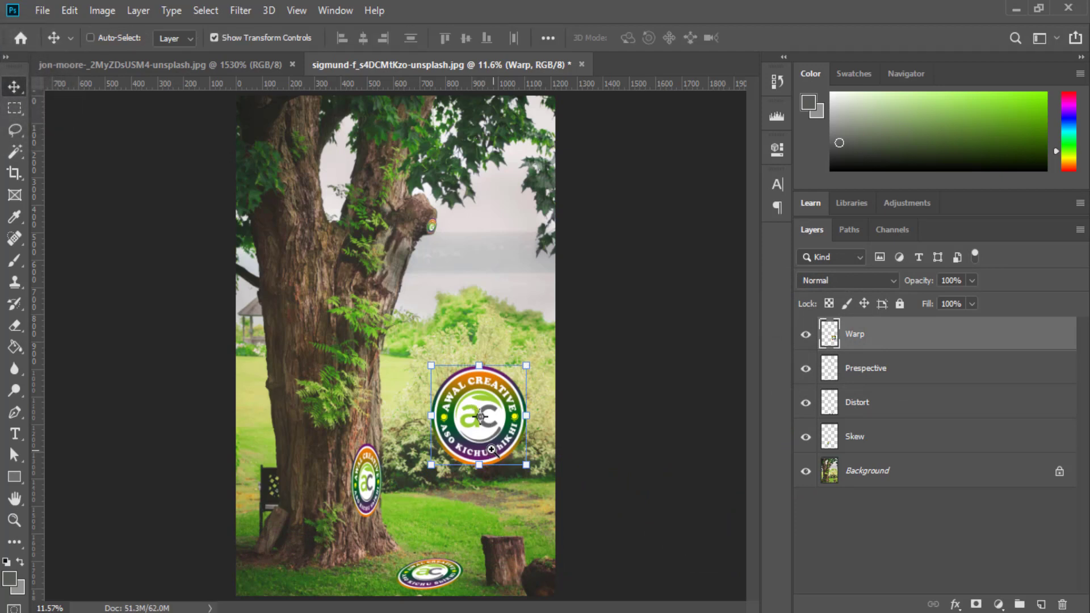
drag(483, 441, 301, 310)
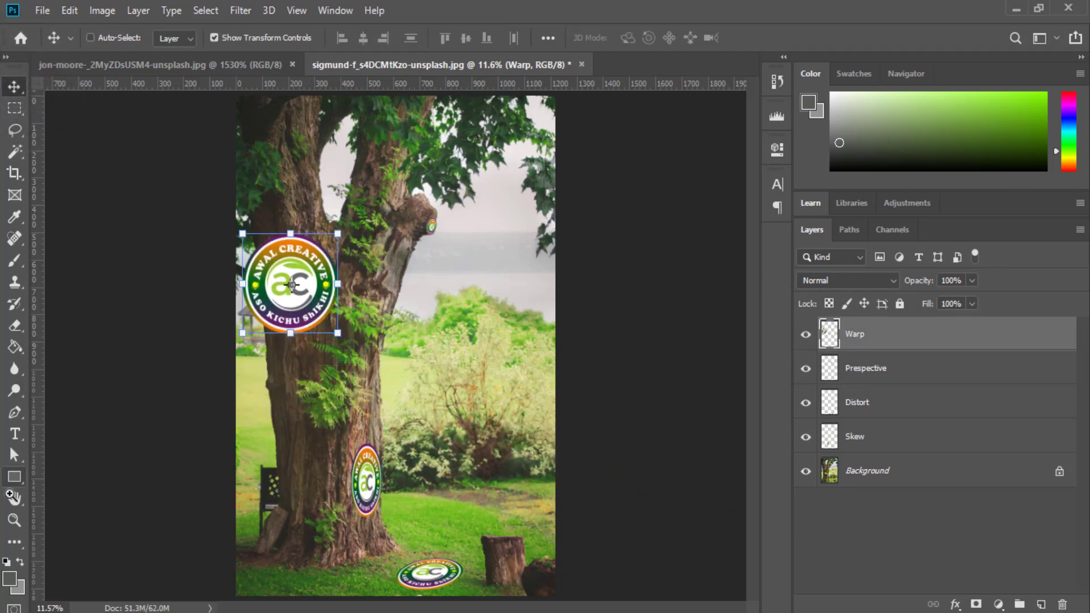
click(14, 519)
drag(211, 261, 215, 279)
click(215, 280)
click(214, 280)
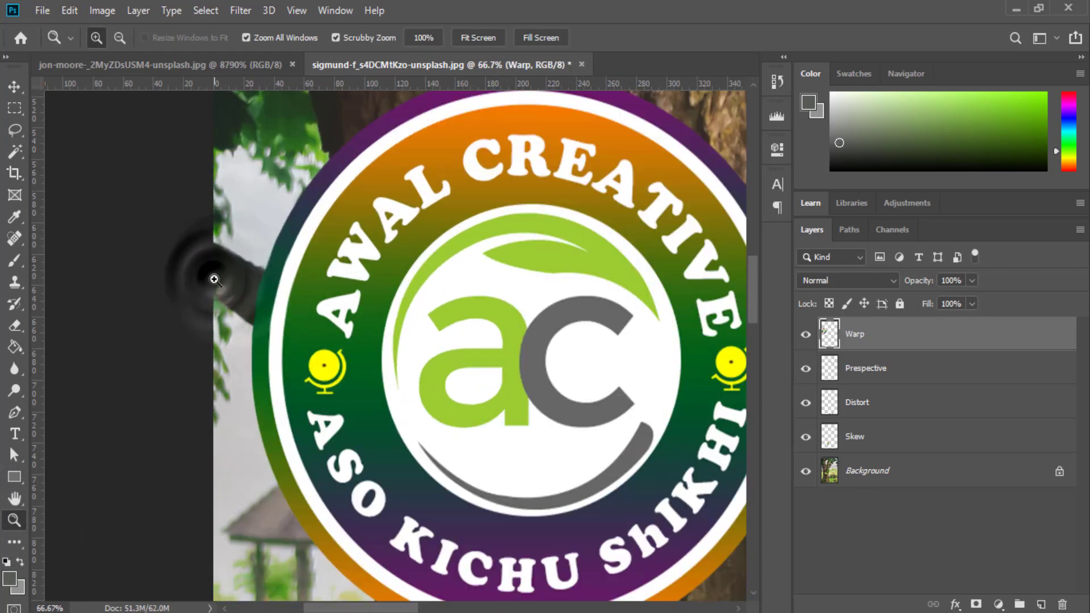
click(14, 87)
drag(453, 476, 415, 331)
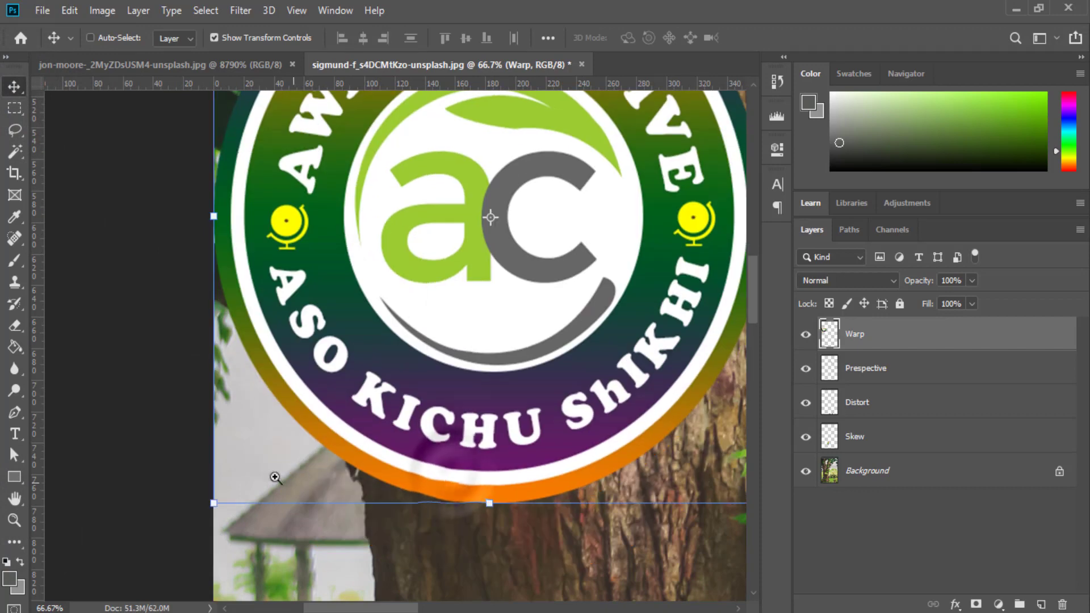
Step: Scale the logo down proportionally to 26.23% and reposition it on the trunk
drag(214, 504, 359, 352)
drag(532, 187, 405, 359)
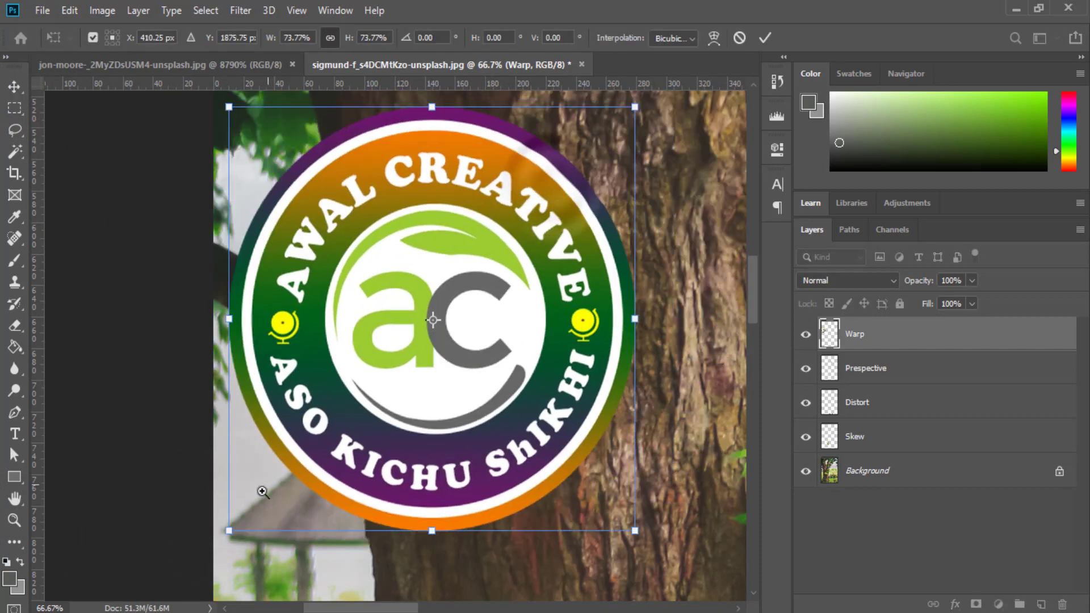
drag(232, 525, 487, 249)
drag(540, 224, 452, 321)
drag(414, 367, 548, 364)
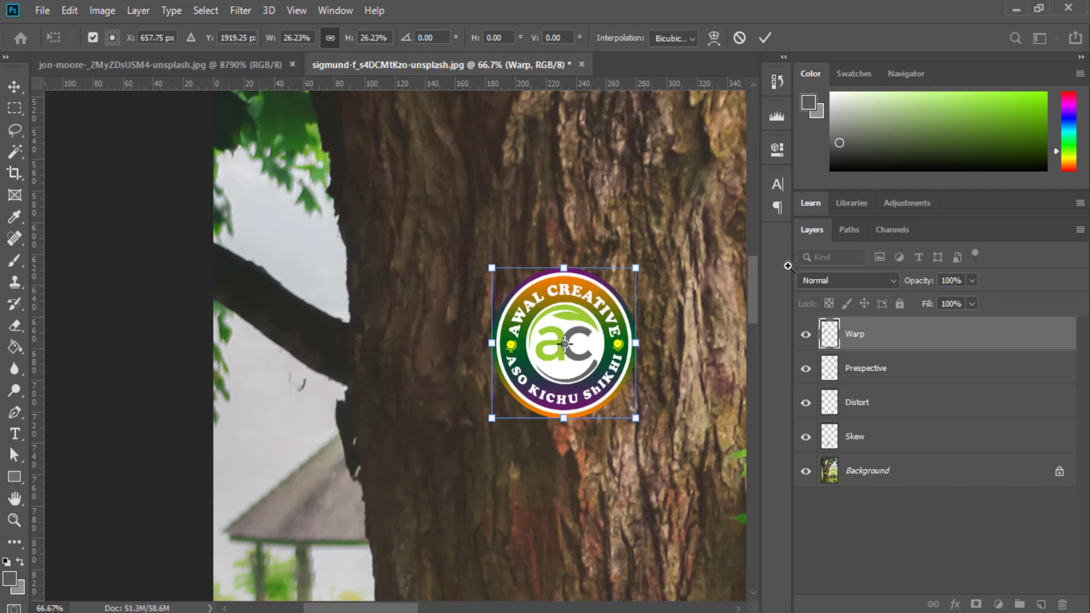
Step: Move the logo onto the dark side branch, scale it to 14.35% and apply the transform
drag(593, 314, 315, 328)
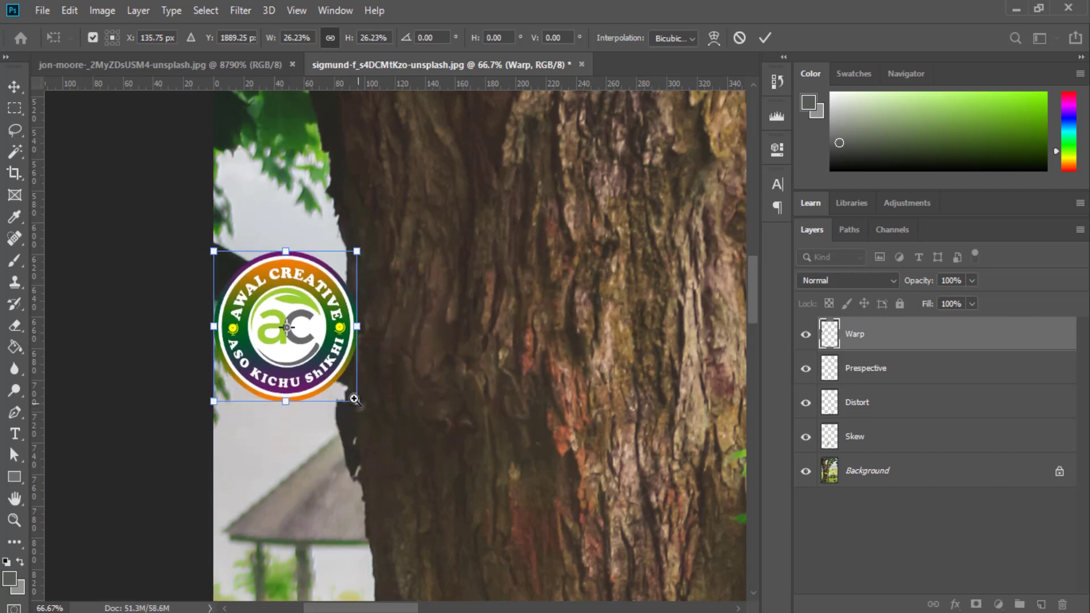
drag(355, 399, 297, 312)
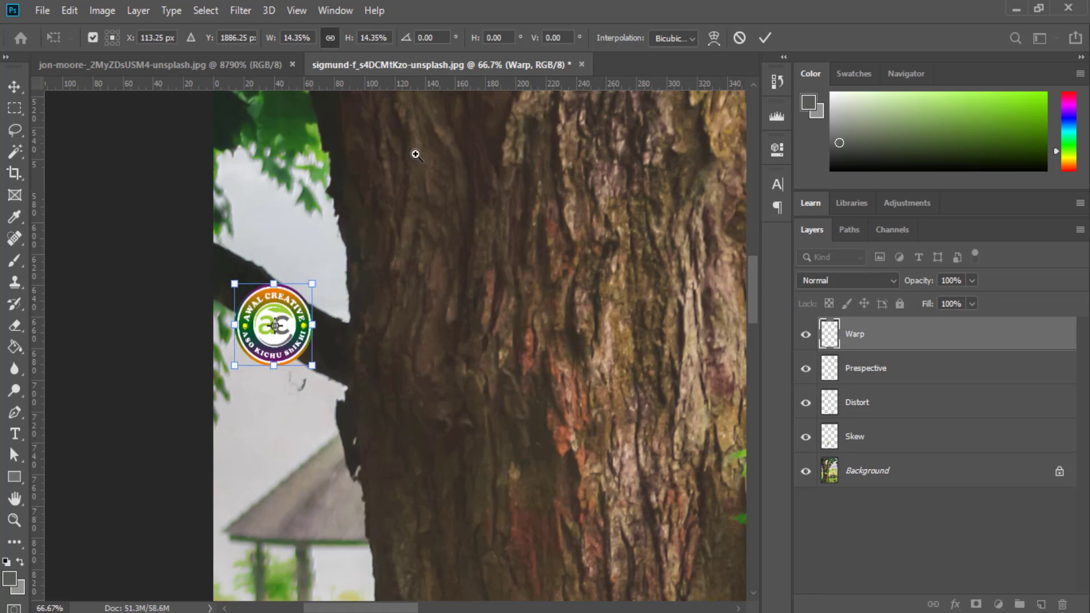
click(767, 38)
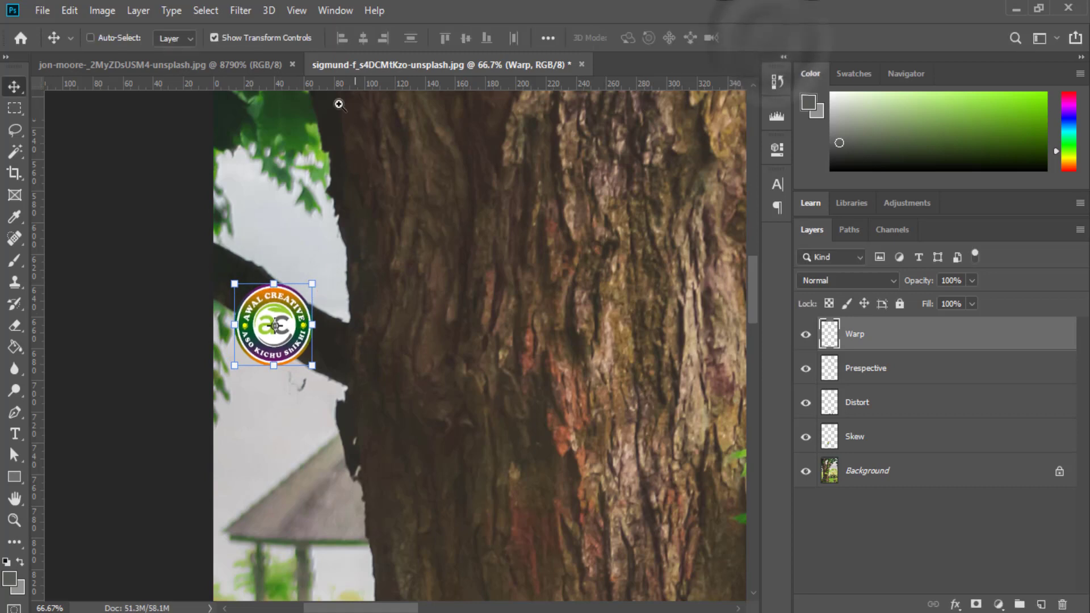
Step: Warp the logo on the side branch by pulling its lower edge down and its upper corners outward, and apply the warp
click(69, 11)
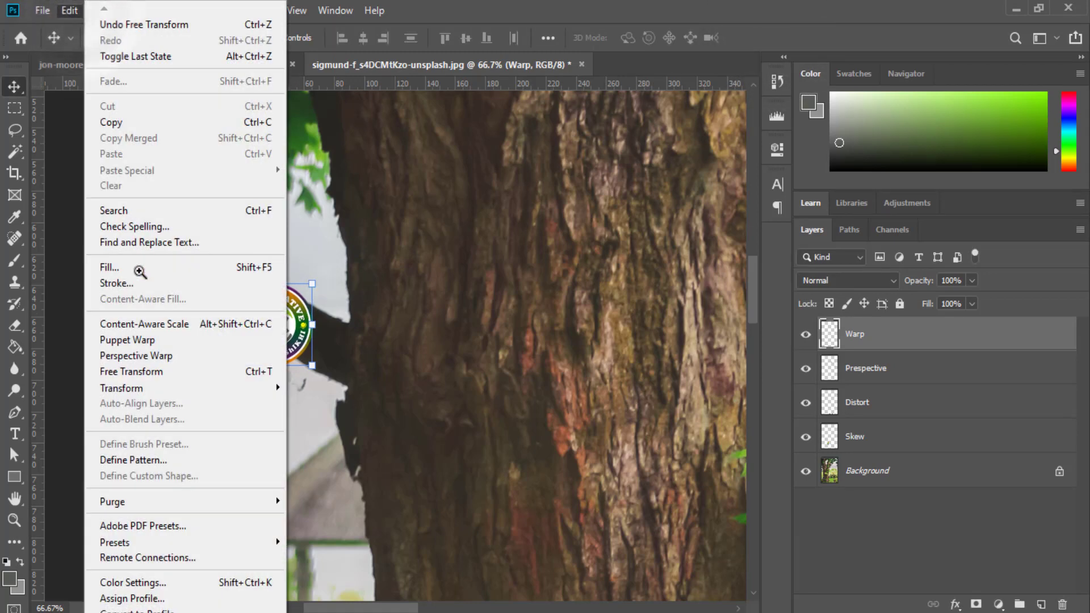
mouse_move(154, 387)
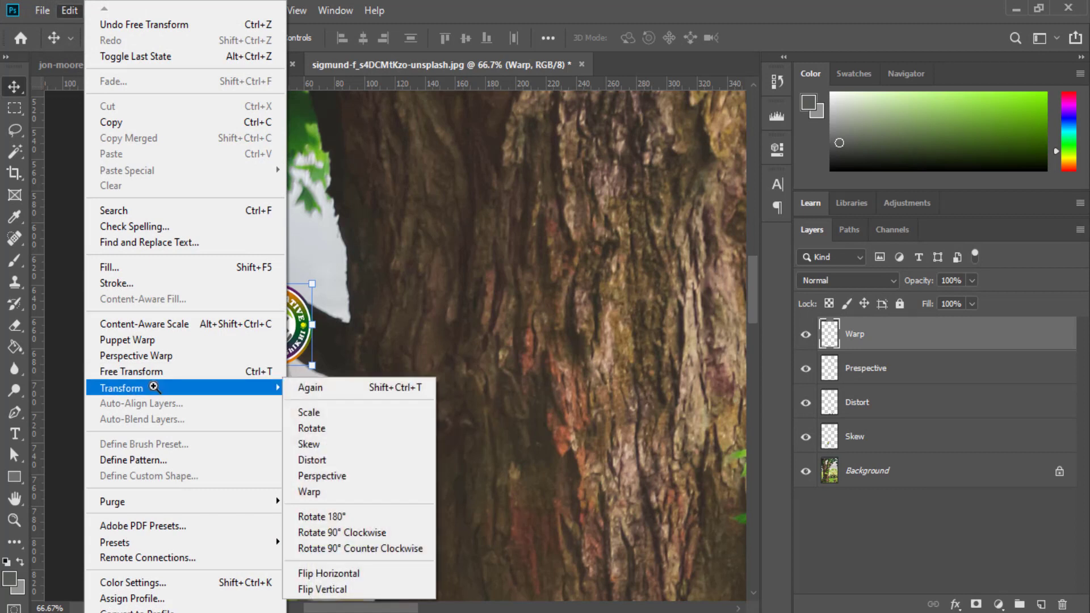
click(310, 493)
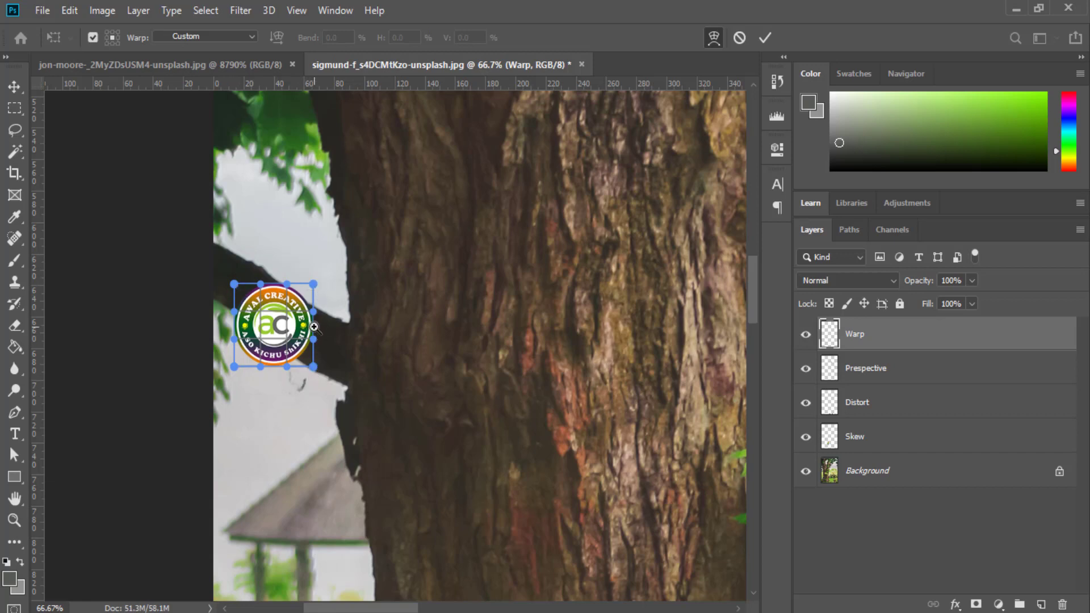
drag(260, 368, 276, 425)
drag(310, 375, 312, 420)
drag(233, 283, 241, 228)
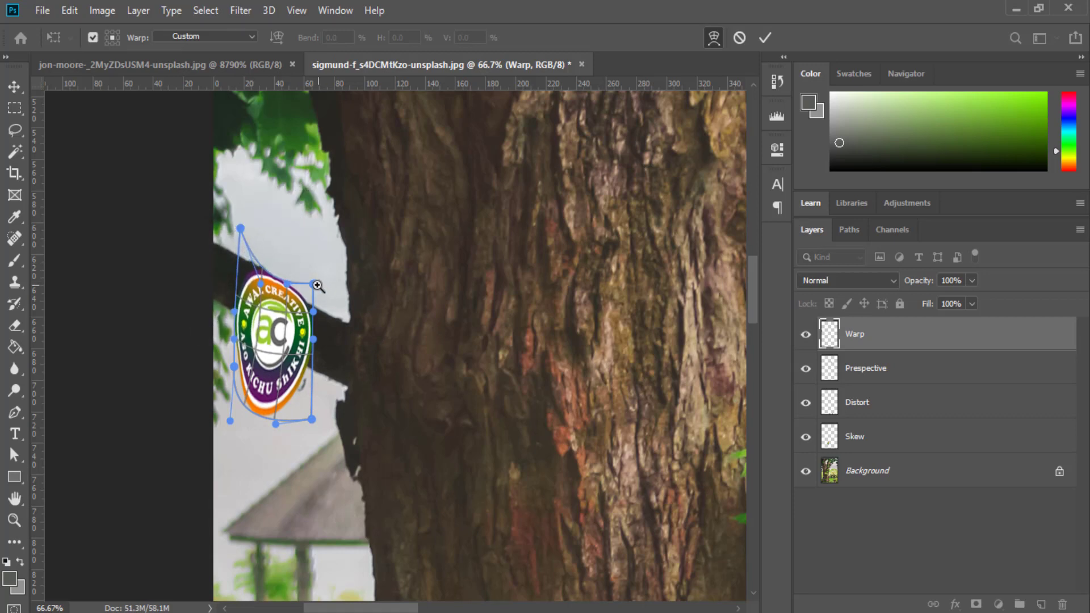
drag(314, 284, 337, 307)
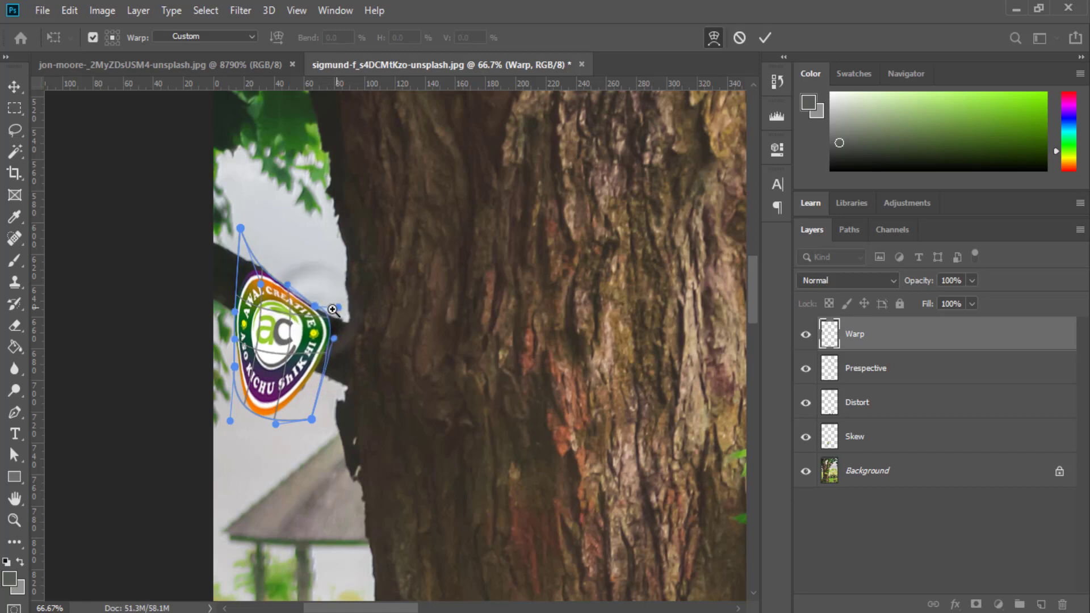
drag(238, 366, 224, 366)
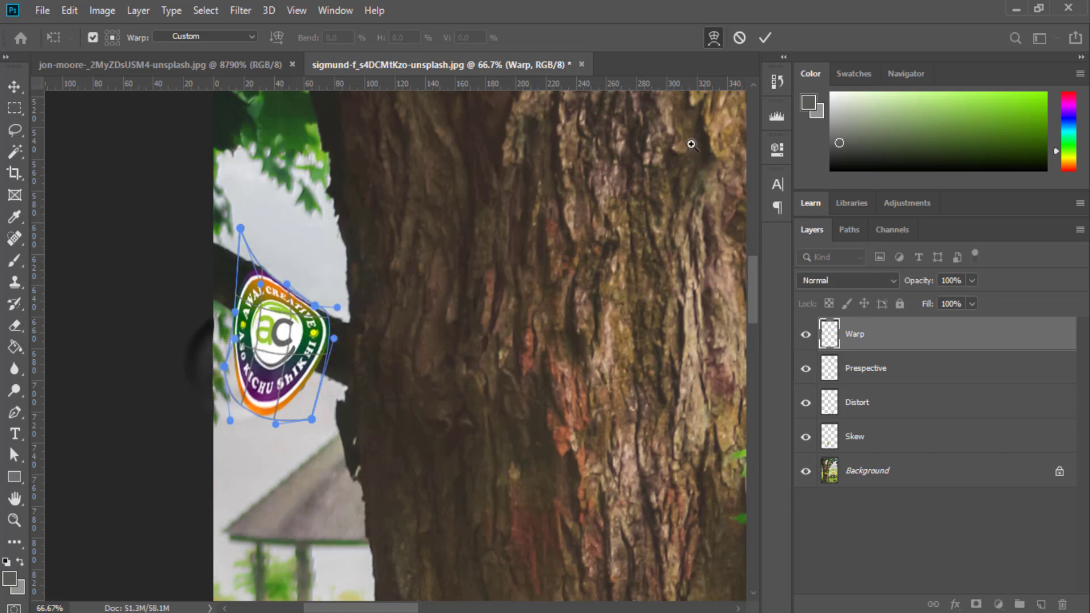
click(765, 31)
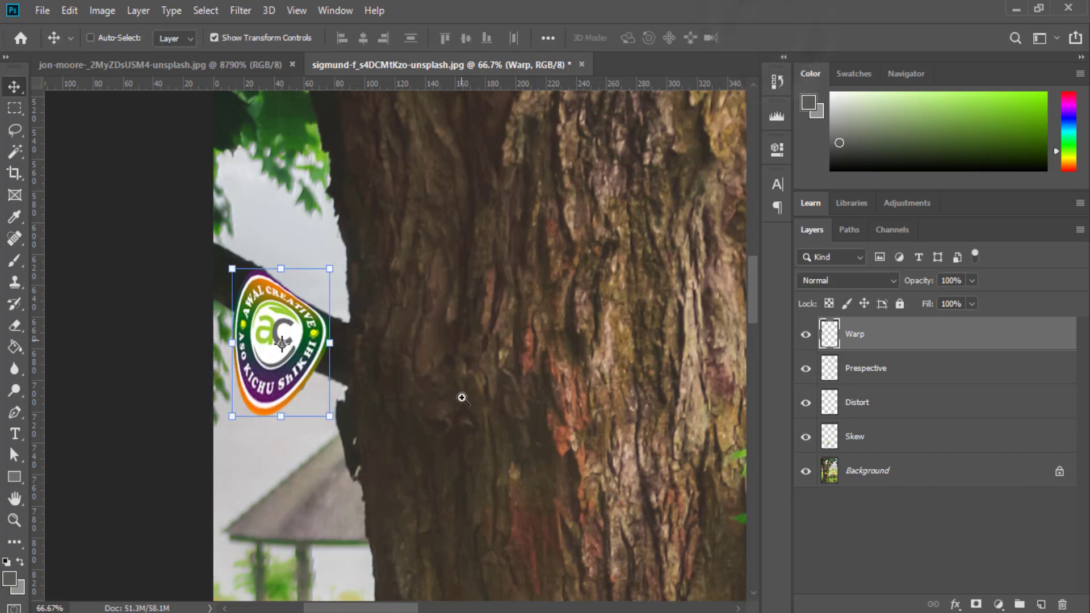
Step: Fit the whole photo in view and review the logos of the Skew, Distort, Prespective and Warp layers
key(ctrl)
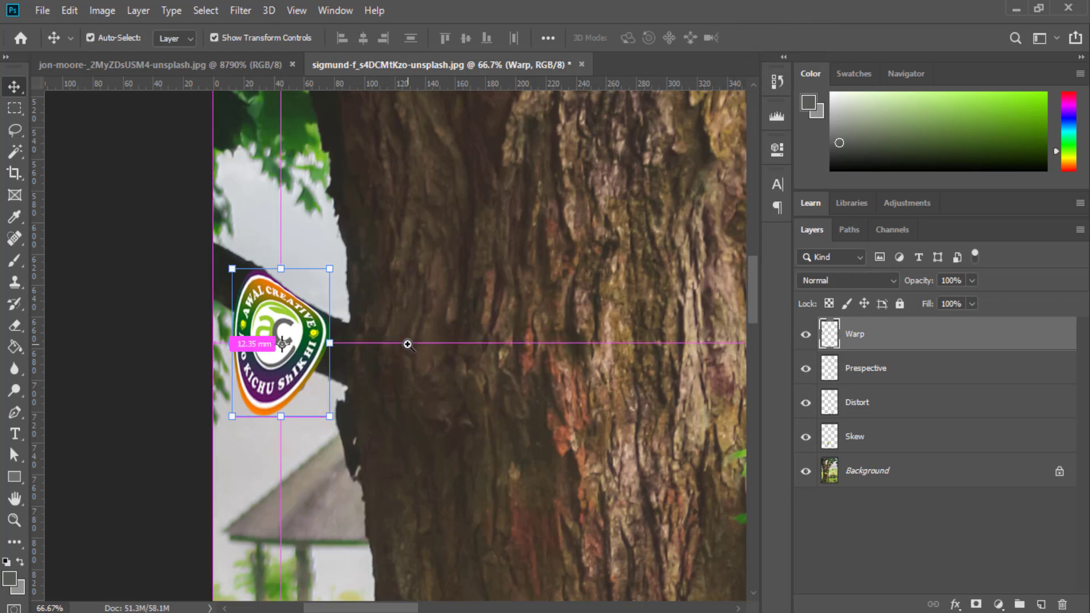
key(ctrl+0)
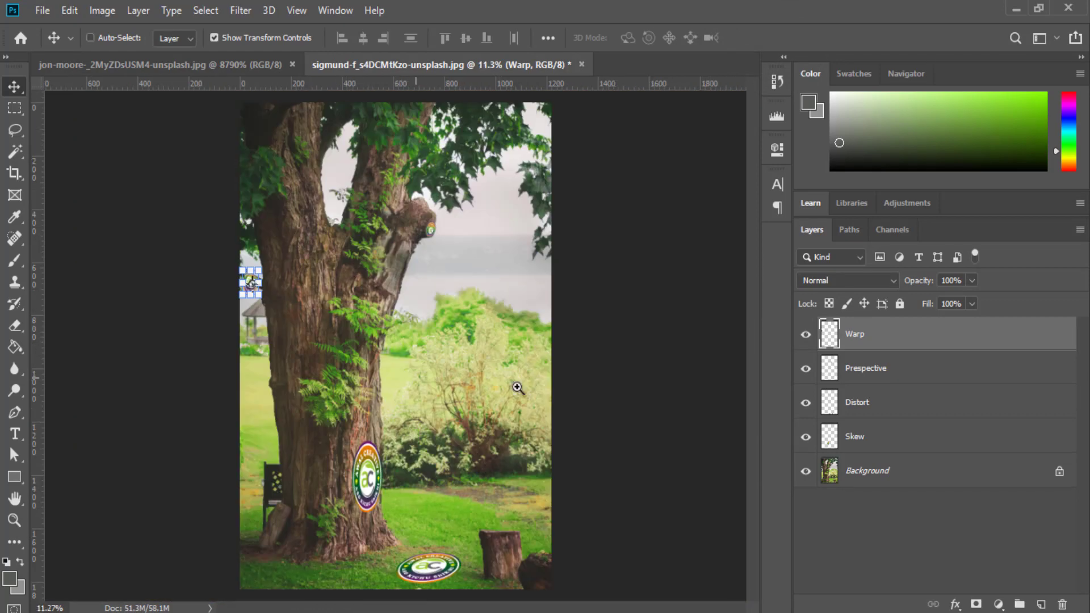
click(883, 381)
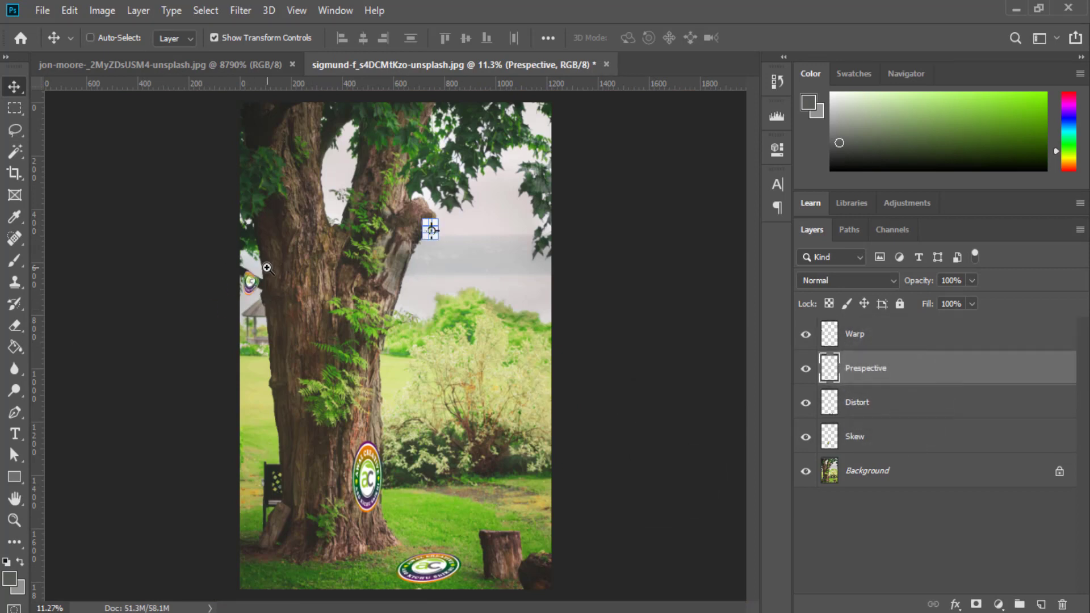
click(901, 535)
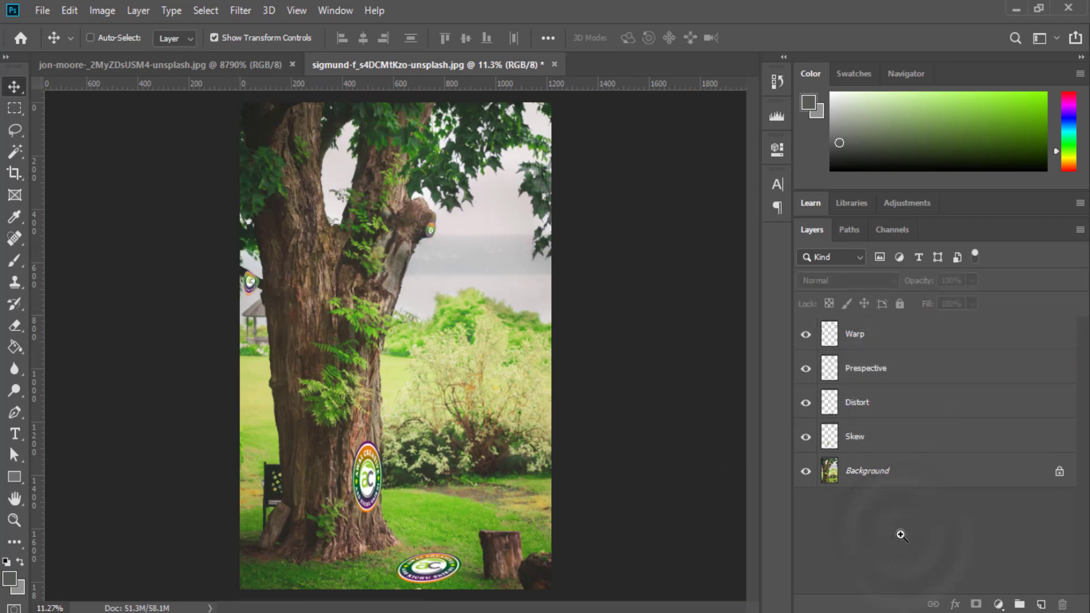
click(862, 437)
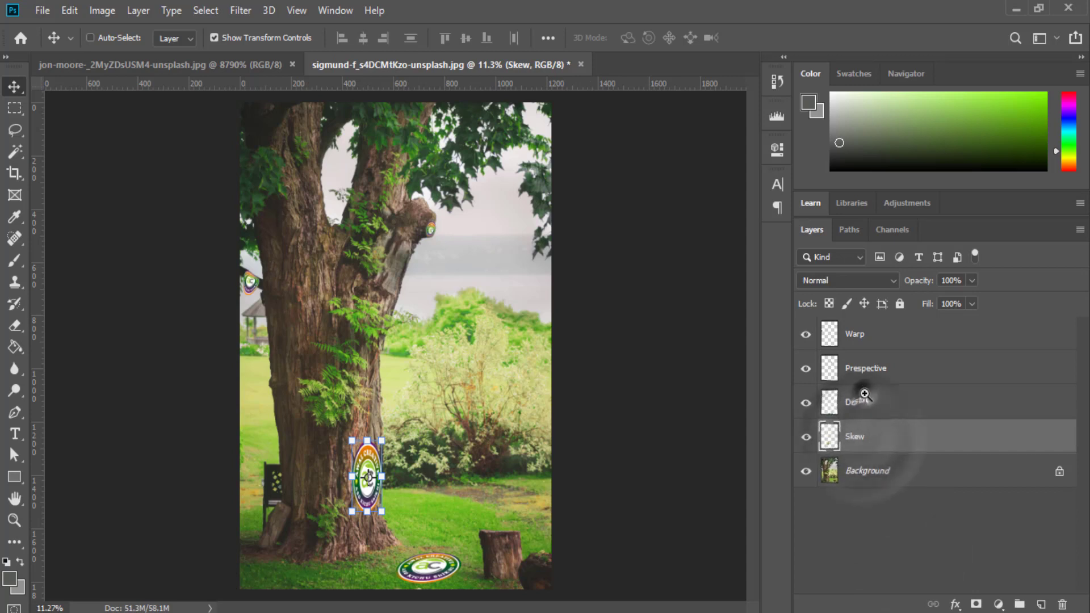
click(863, 400)
click(864, 368)
click(858, 333)
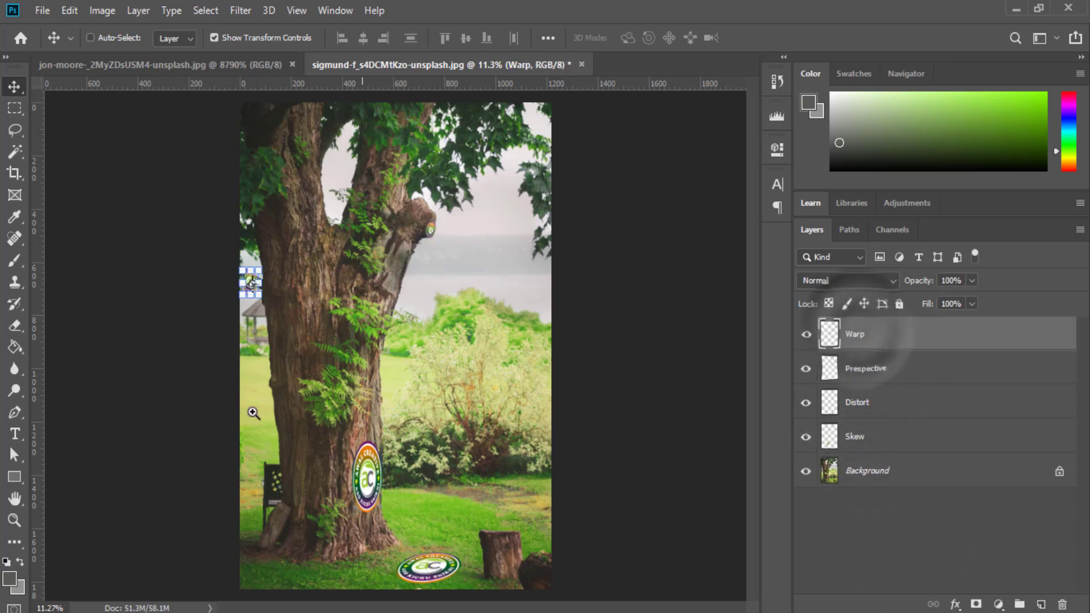
click(902, 568)
click(880, 331)
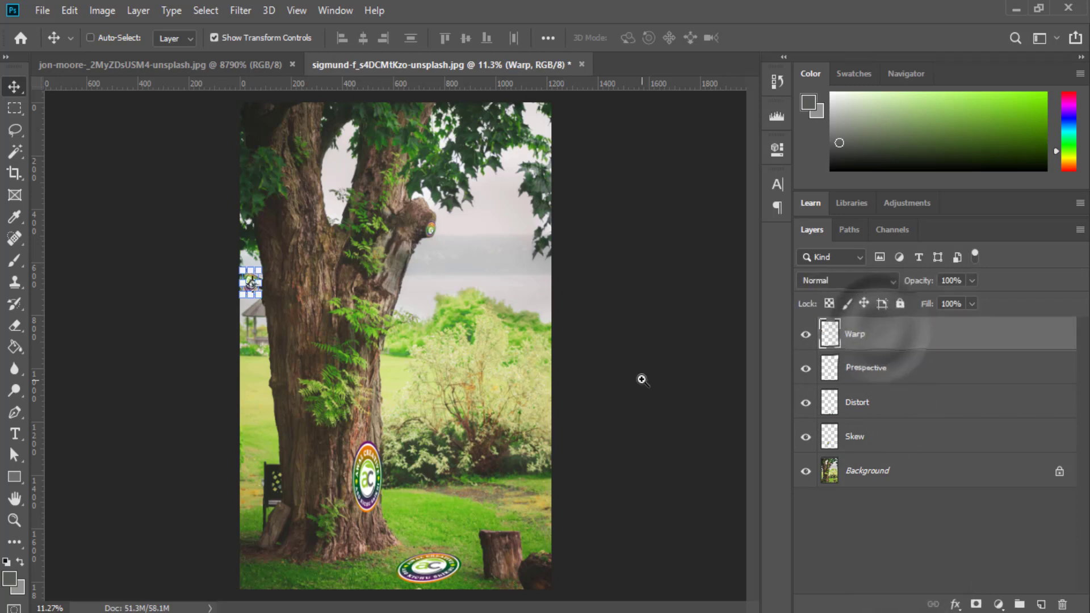
Step: Undo the Warp logo's warp and scaling, and copy the logo onto the lower trunk in the other open tree photo
key(ctrl+z)
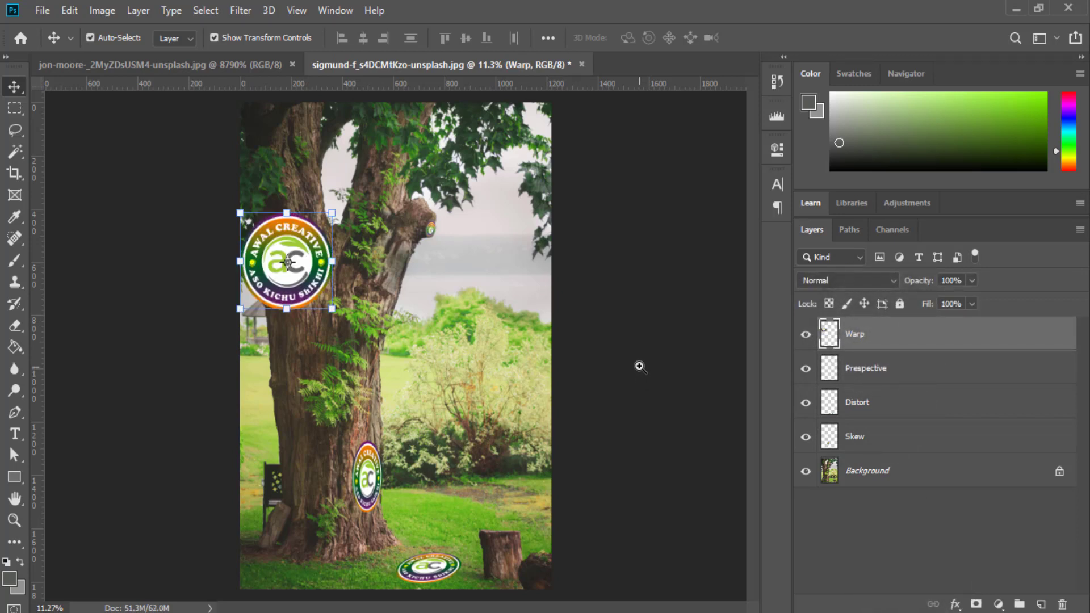
drag(305, 264, 294, 209)
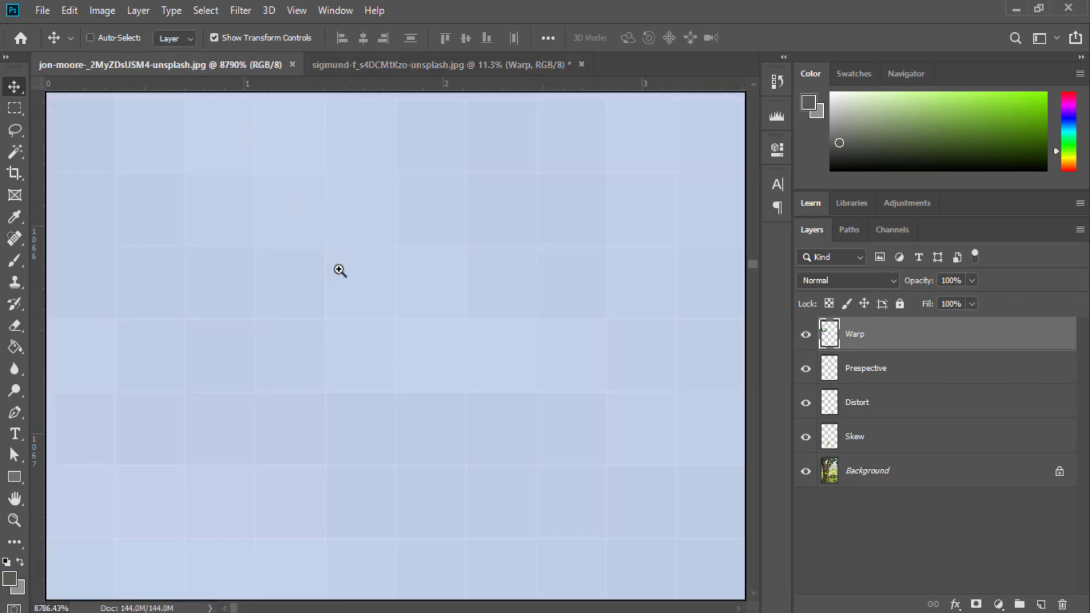
key(ctrl+0)
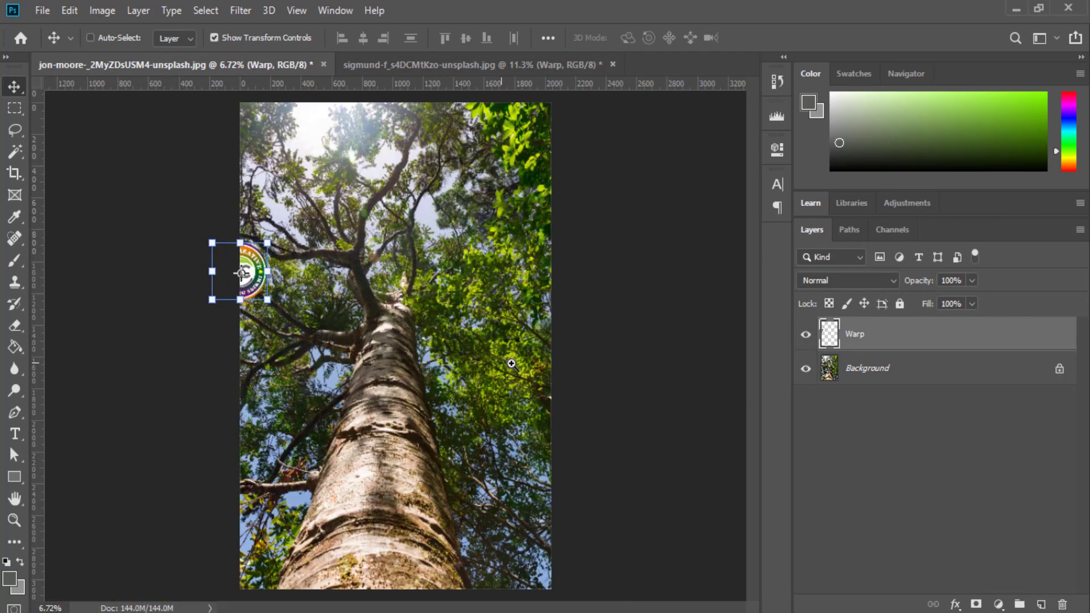
drag(255, 262, 388, 458)
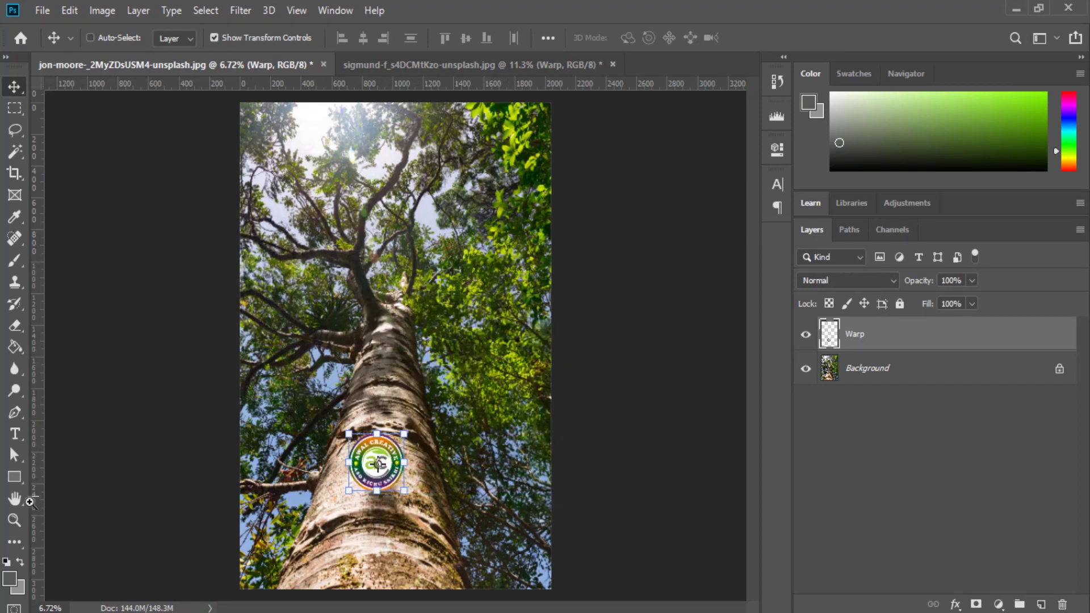
Step: Start a Warp on the trunk logo, bulge its left and right sides outward, and pull its lower edge down
key(z)
click(395, 492)
click(397, 489)
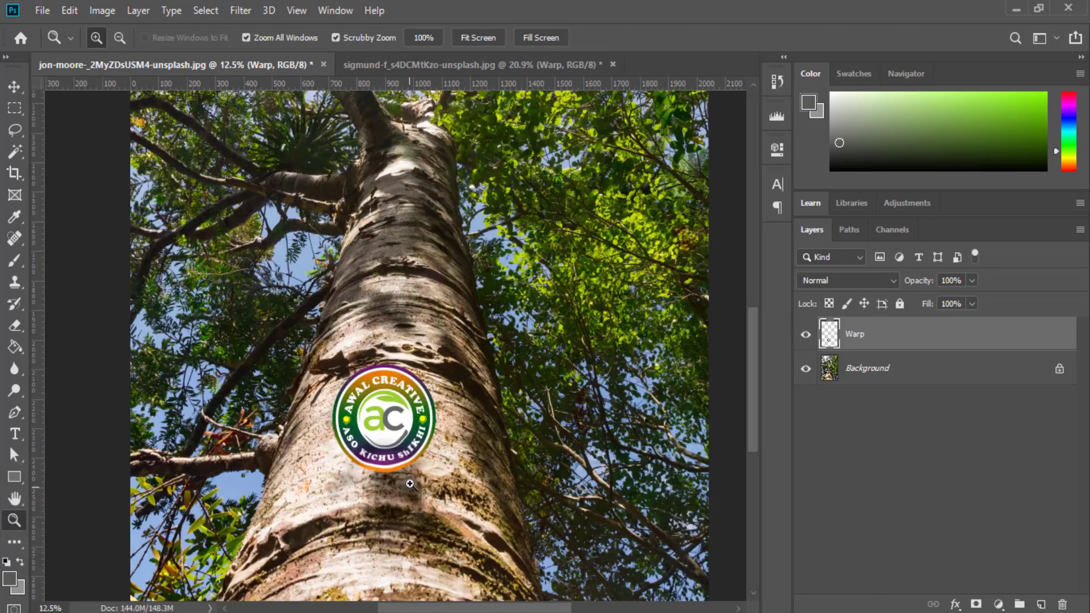
click(409, 486)
click(411, 483)
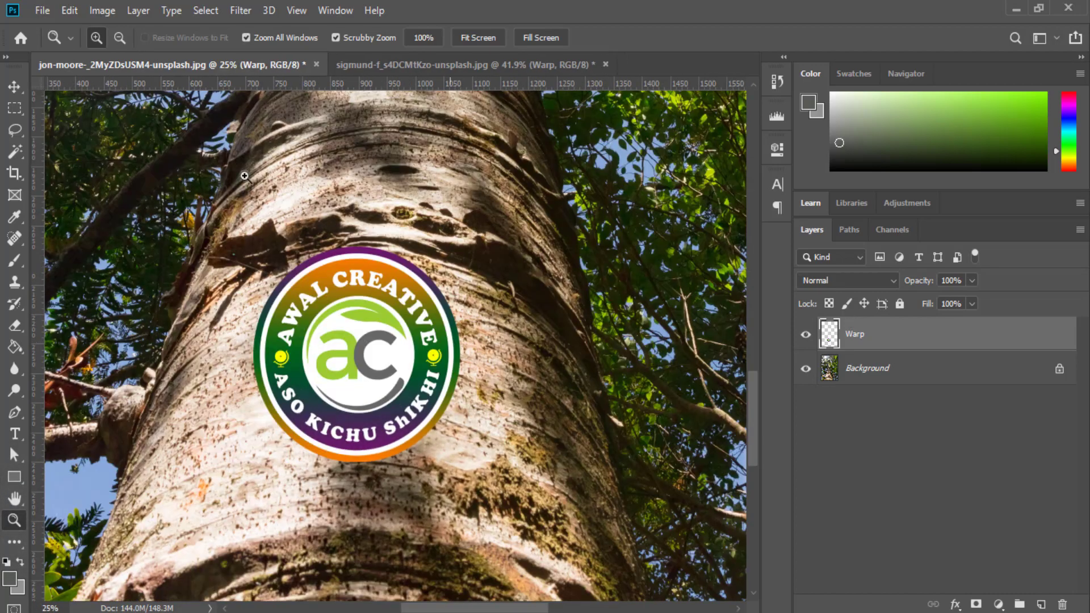
click(69, 10)
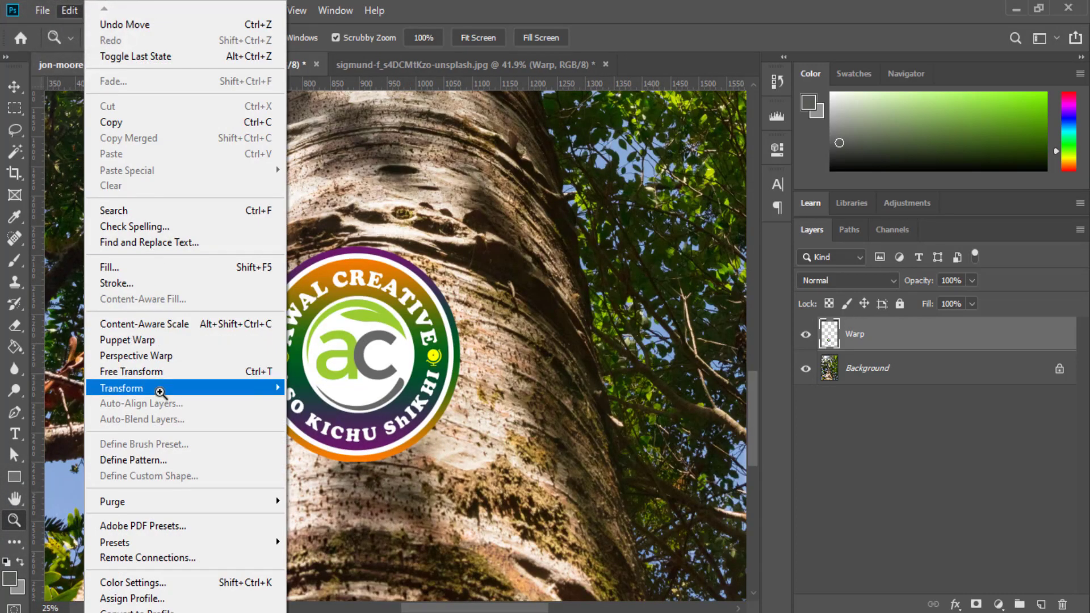
mouse_move(160, 390)
click(309, 491)
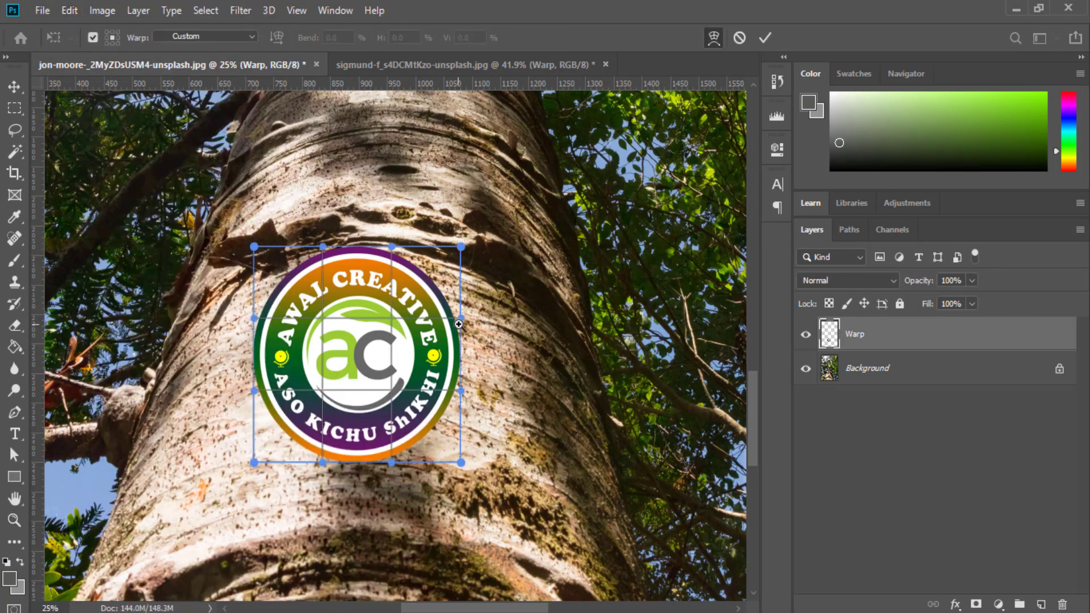
drag(476, 316, 499, 307)
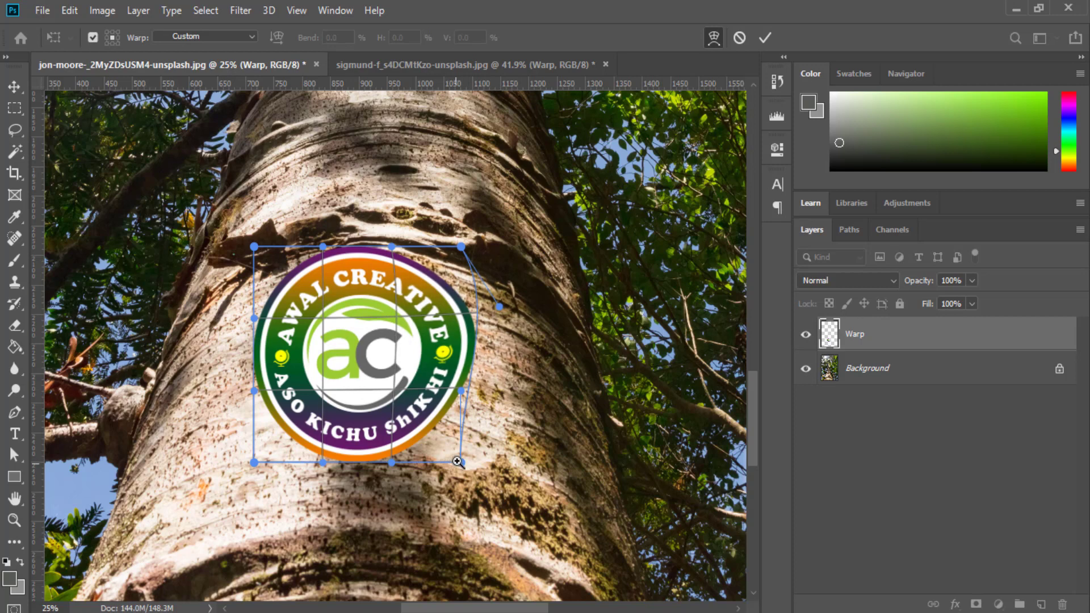
drag(457, 461, 455, 509)
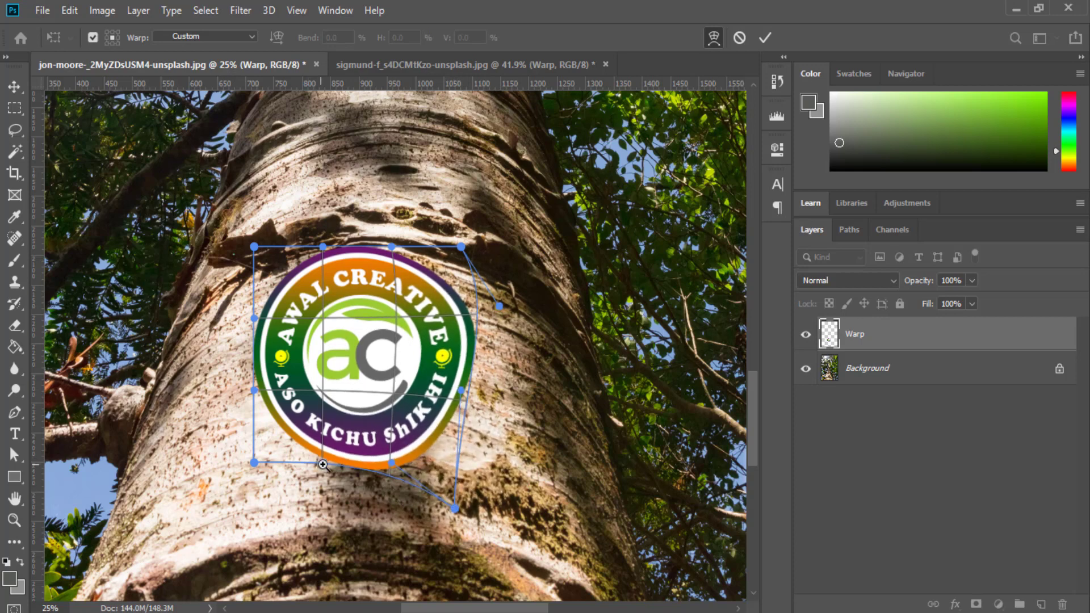
drag(323, 464, 321, 511)
drag(253, 463, 205, 449)
drag(253, 318, 218, 310)
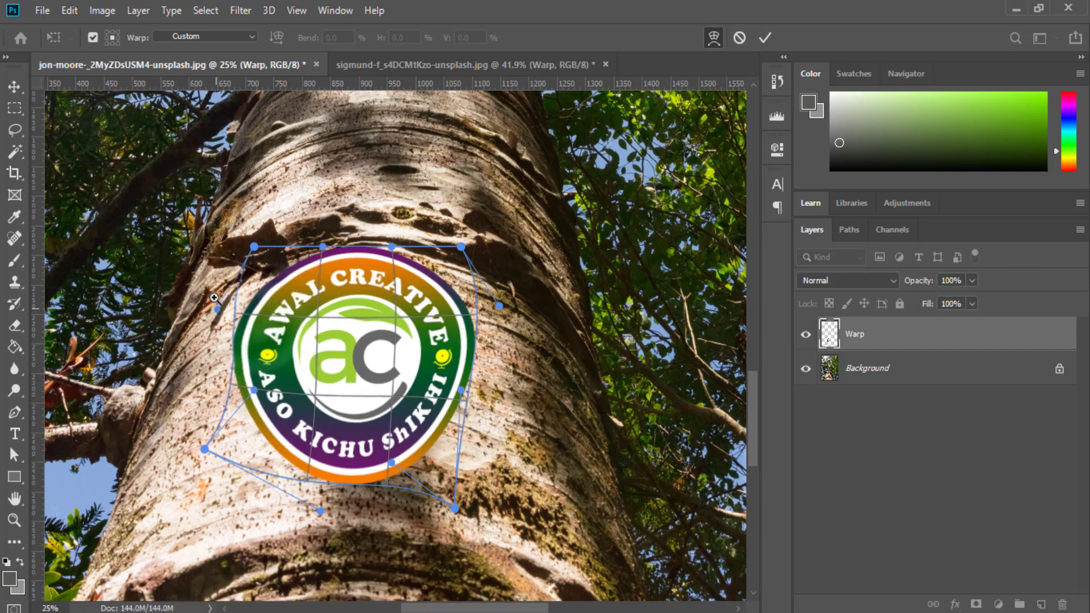
Step: Raise the warp's upper-left corner and upper edge, and draw its right side and lower-right corner inward
drag(254, 247, 280, 183)
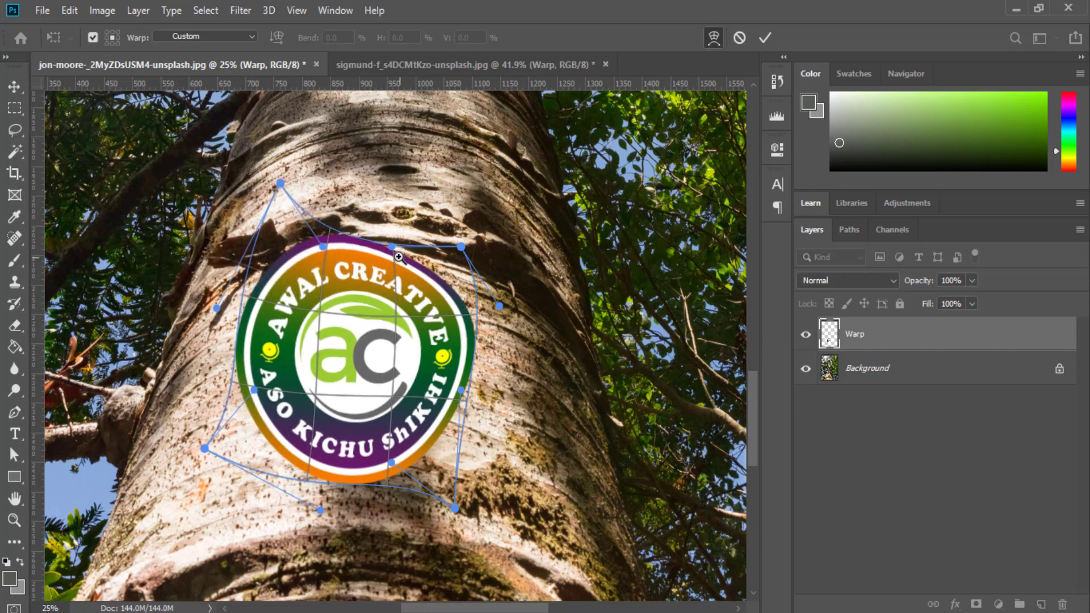
drag(393, 246, 410, 208)
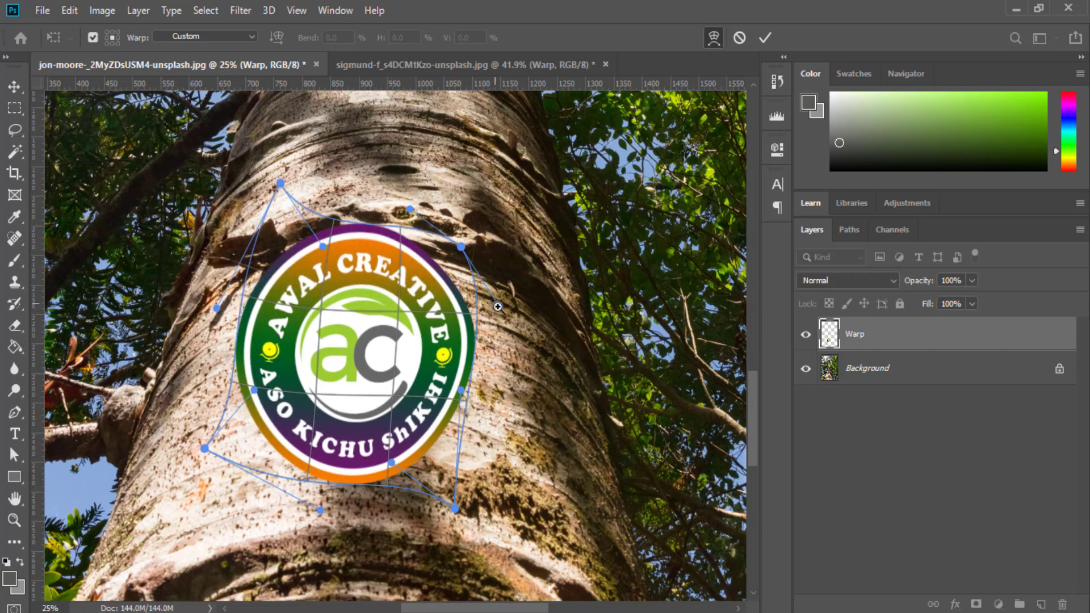
drag(499, 306, 475, 322)
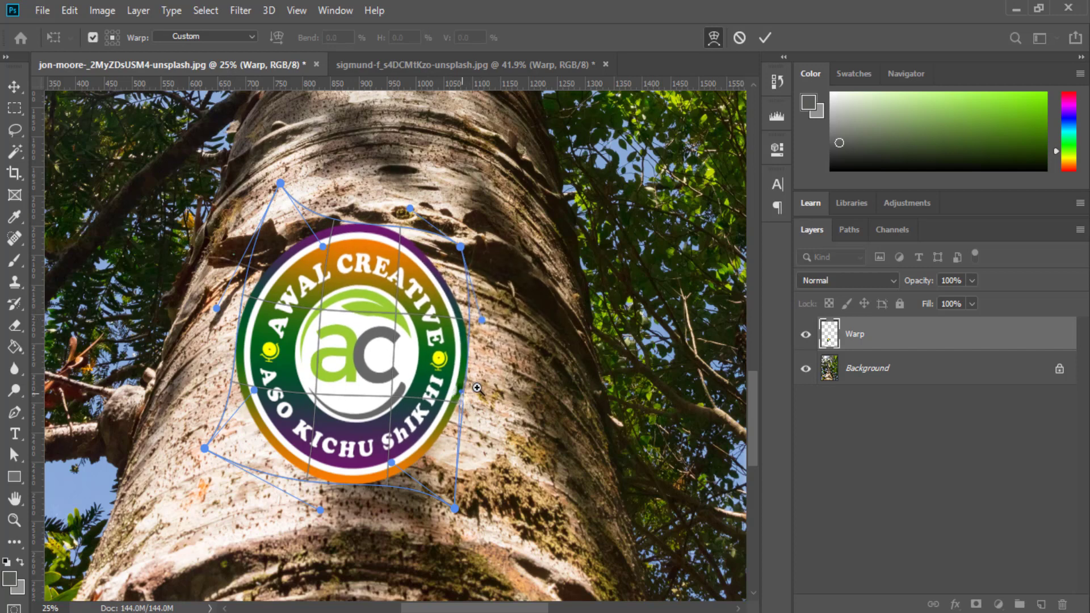
drag(477, 387, 444, 428)
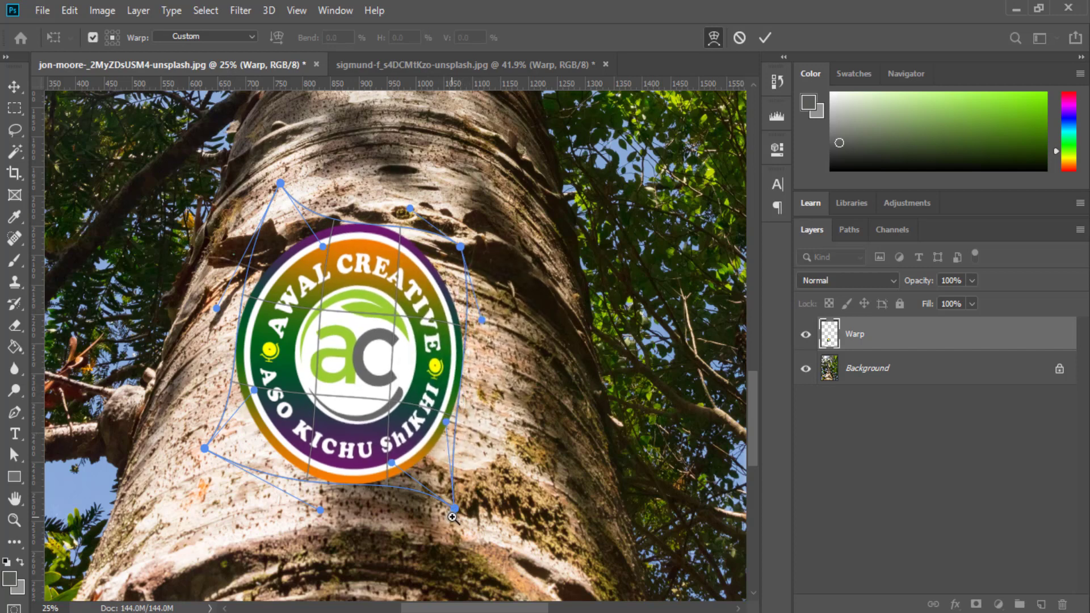
drag(451, 510, 435, 520)
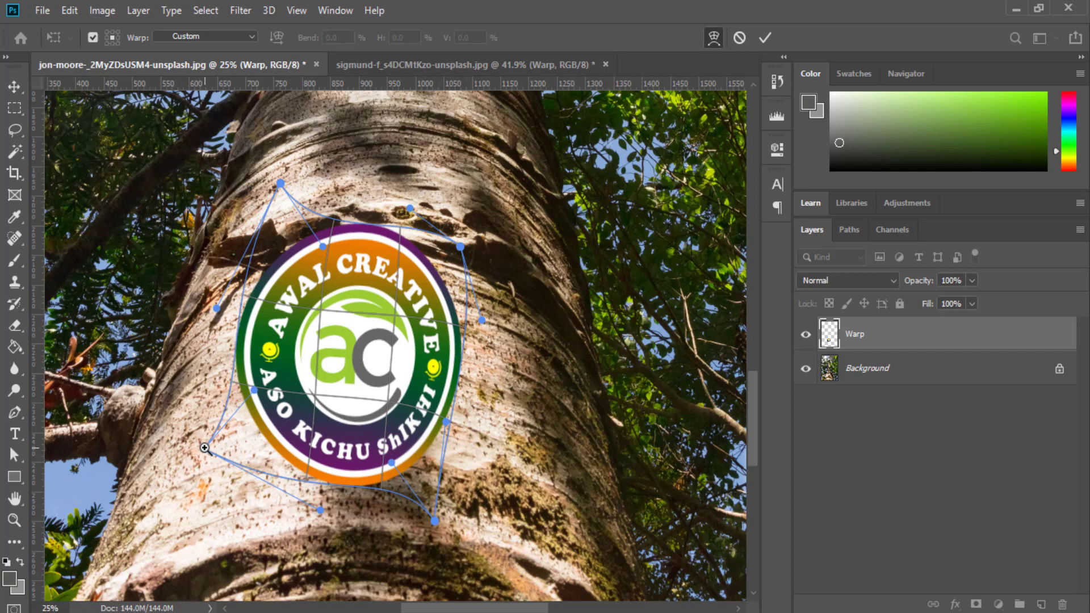
Step: Lower the warp's bottom-left corner and edge, ease in its left side, lower its upper-left corner, and apply the warp
drag(204, 448, 207, 484)
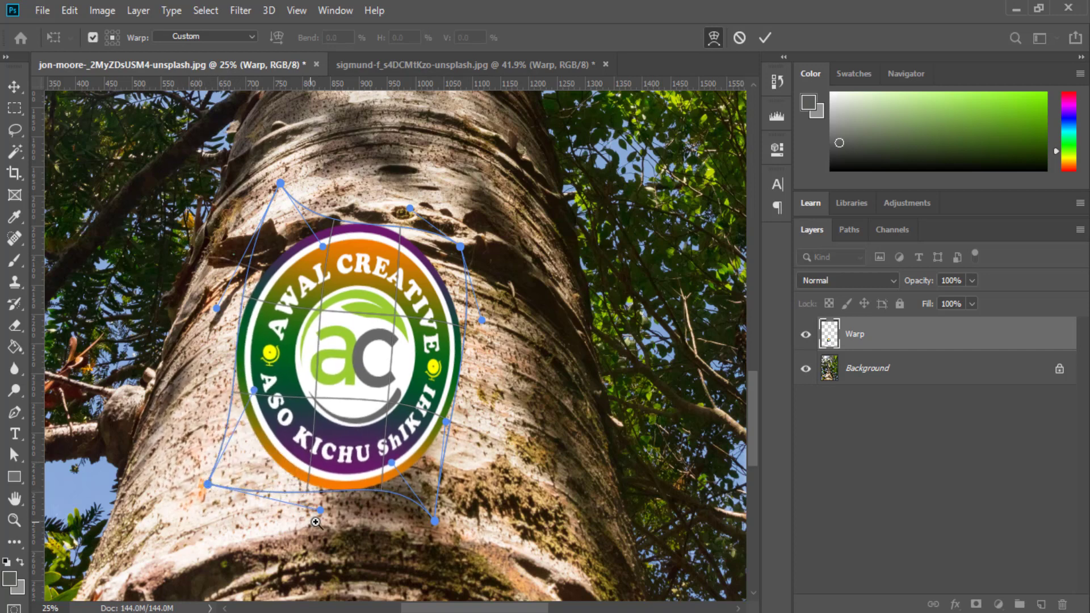
mouse_move(321, 510)
mouse_down()
mouse_move(318, 500)
mouse_move(313, 520)
mouse_up()
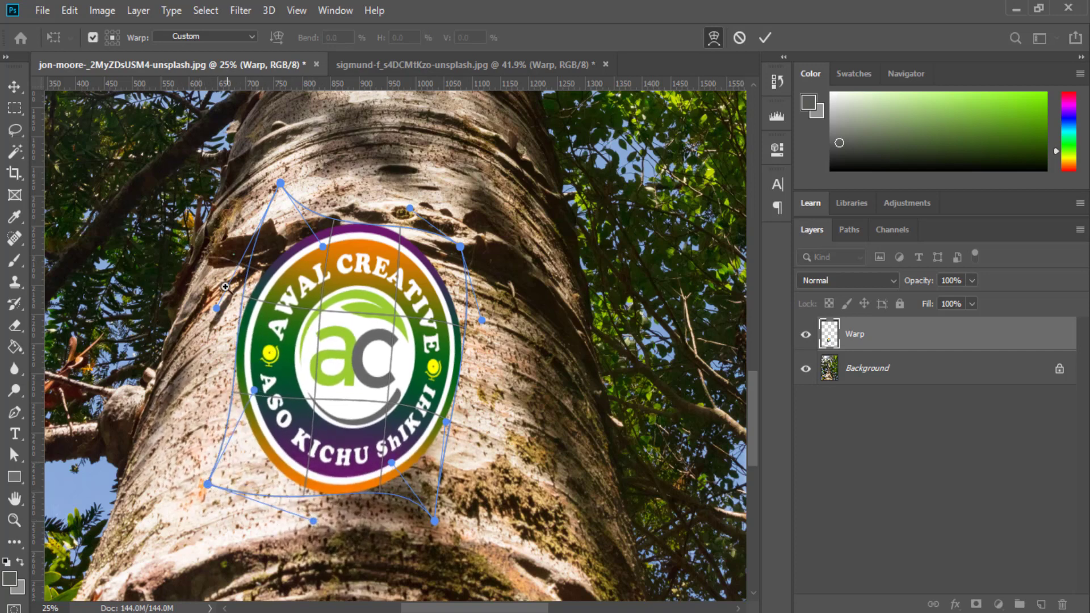
drag(217, 309, 233, 334)
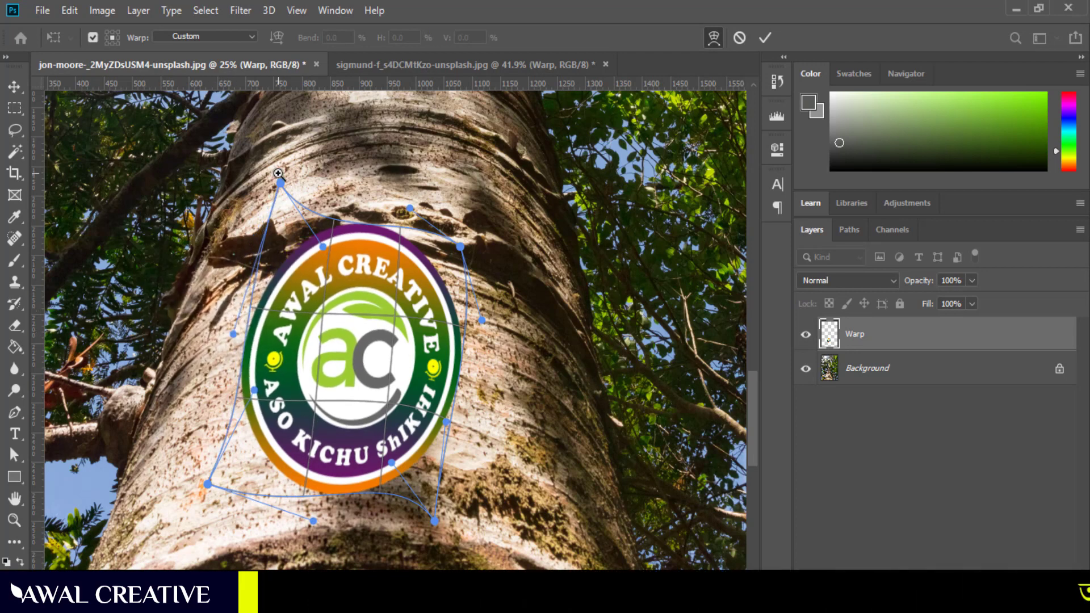
drag(279, 182, 276, 214)
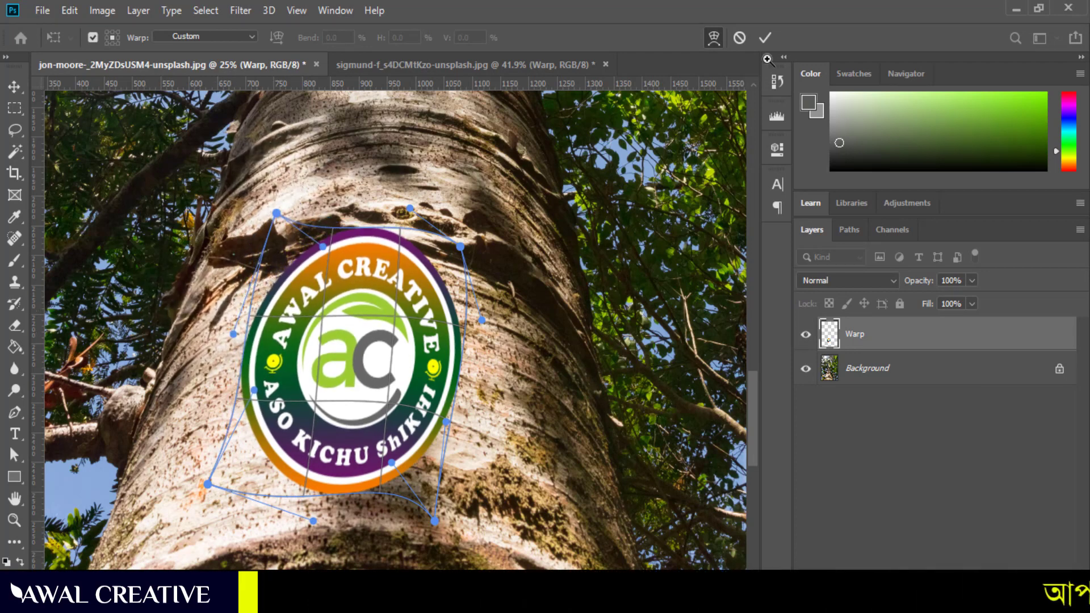
click(766, 38)
key(z)
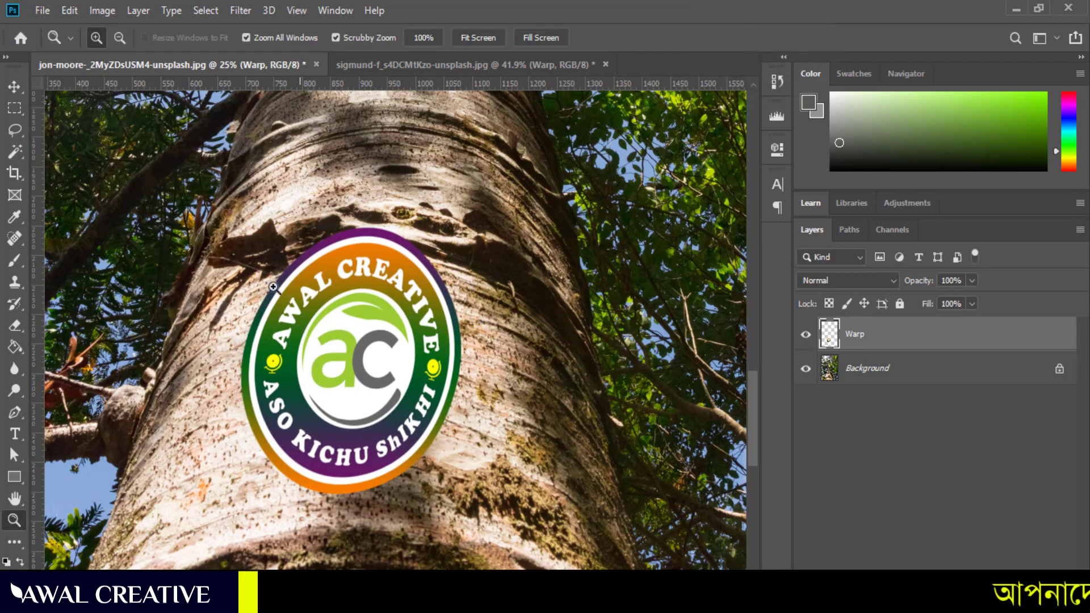
key(ctrl+0)
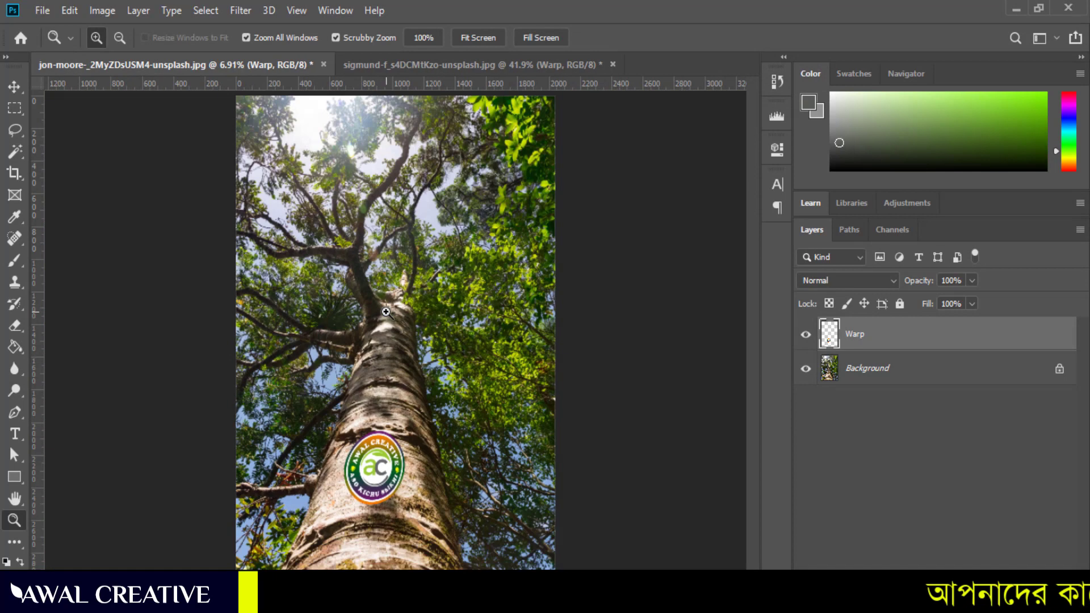
Step: Switch to the sigmund-f photo and review its Skew, Distort, Prespective and Warp layers across the whole image
click(364, 64)
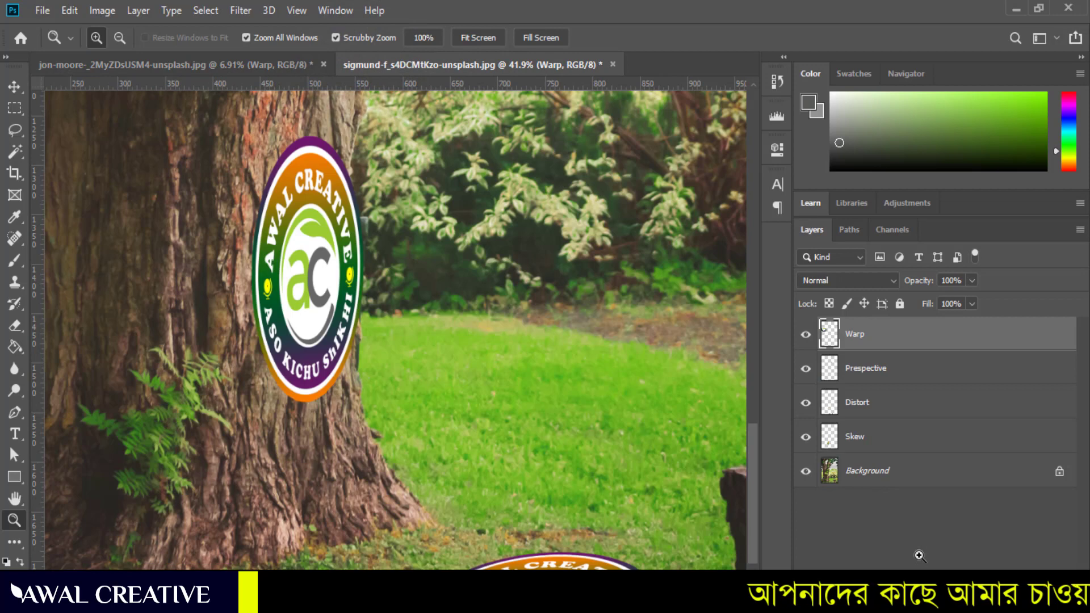
click(869, 437)
click(877, 405)
click(873, 371)
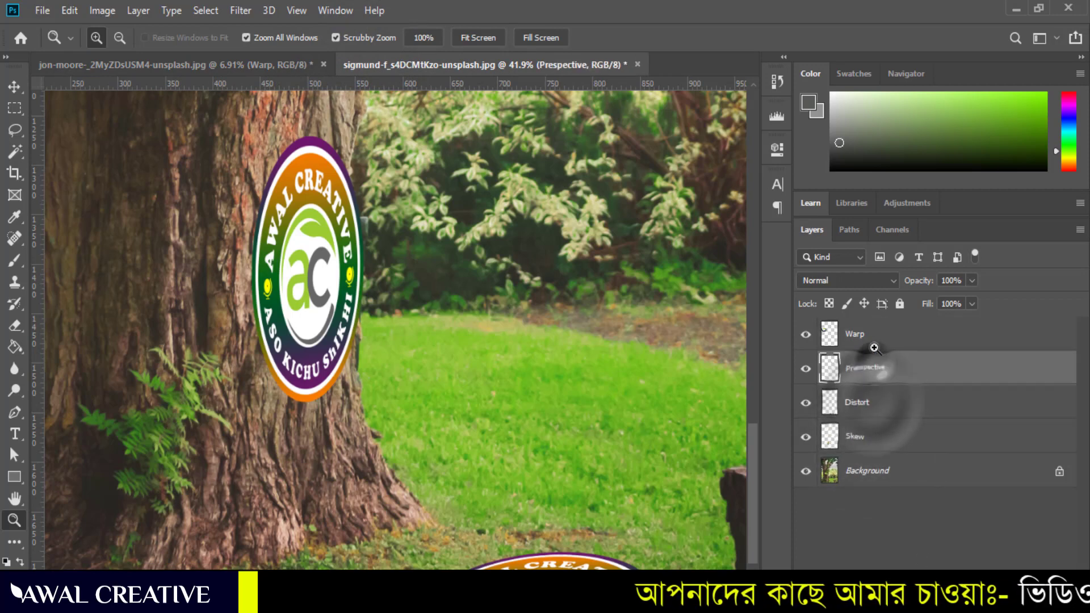
click(875, 334)
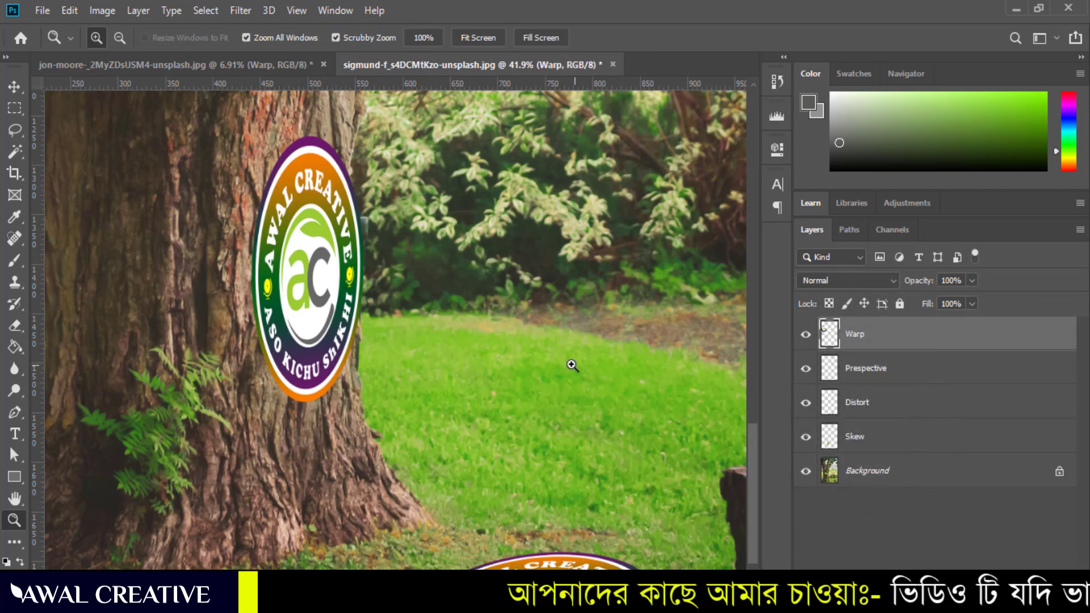
click(572, 366)
alt+click(572, 364)
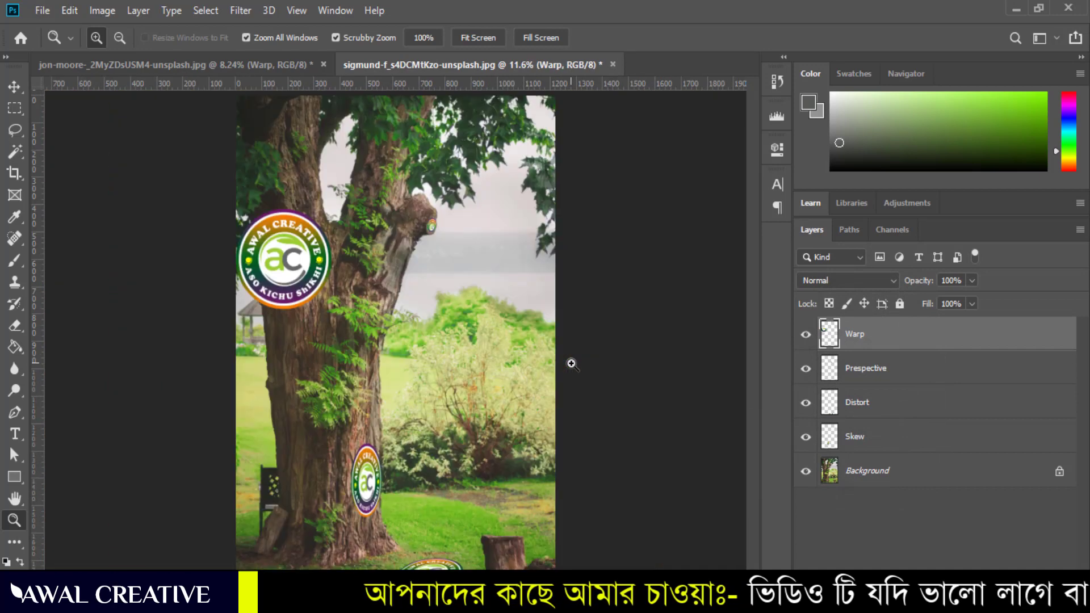
Step: Hide the Warp layer and make the Prespective layer the active one
click(805, 334)
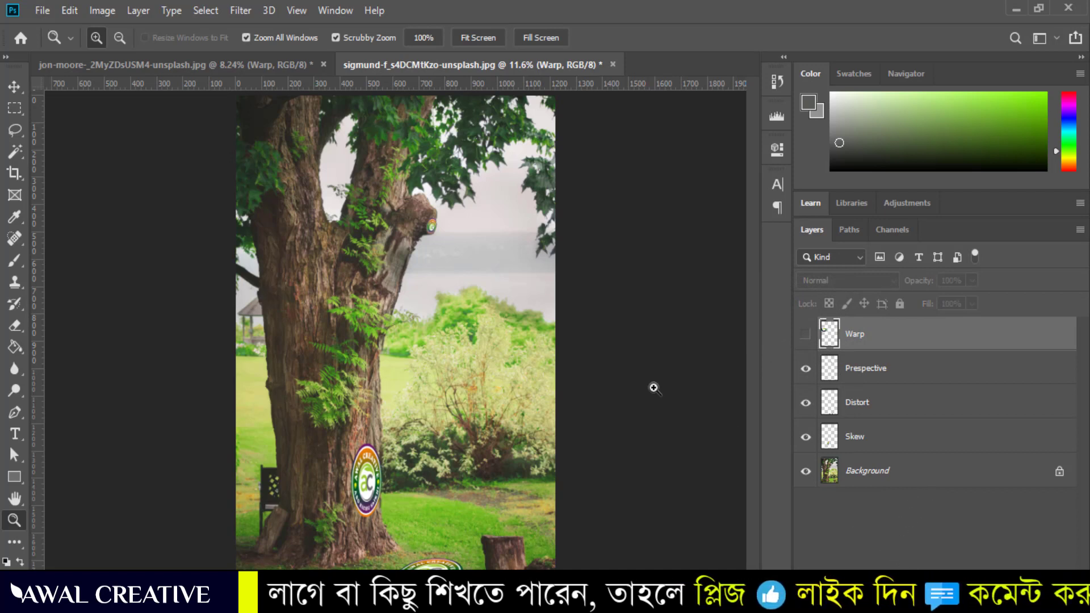
click(69, 11)
click(886, 367)
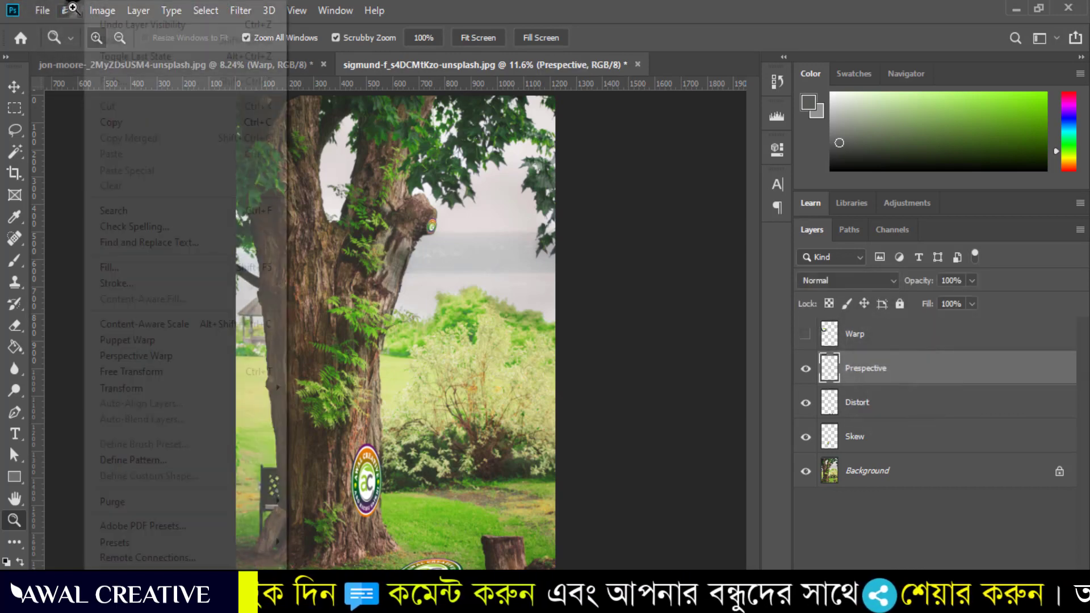
mouse_move(260, 390)
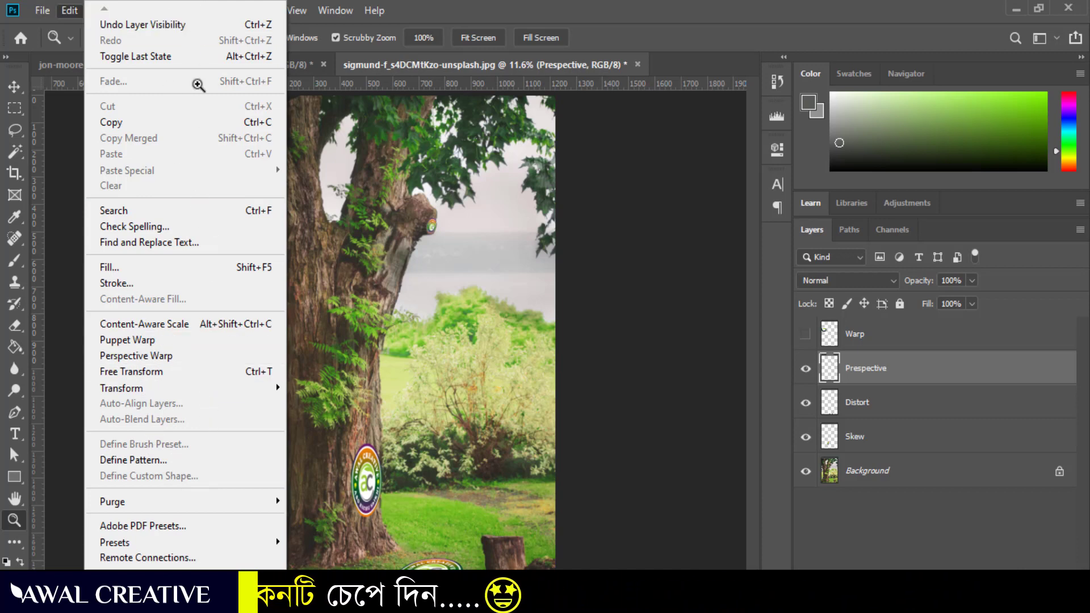
key(Escape)
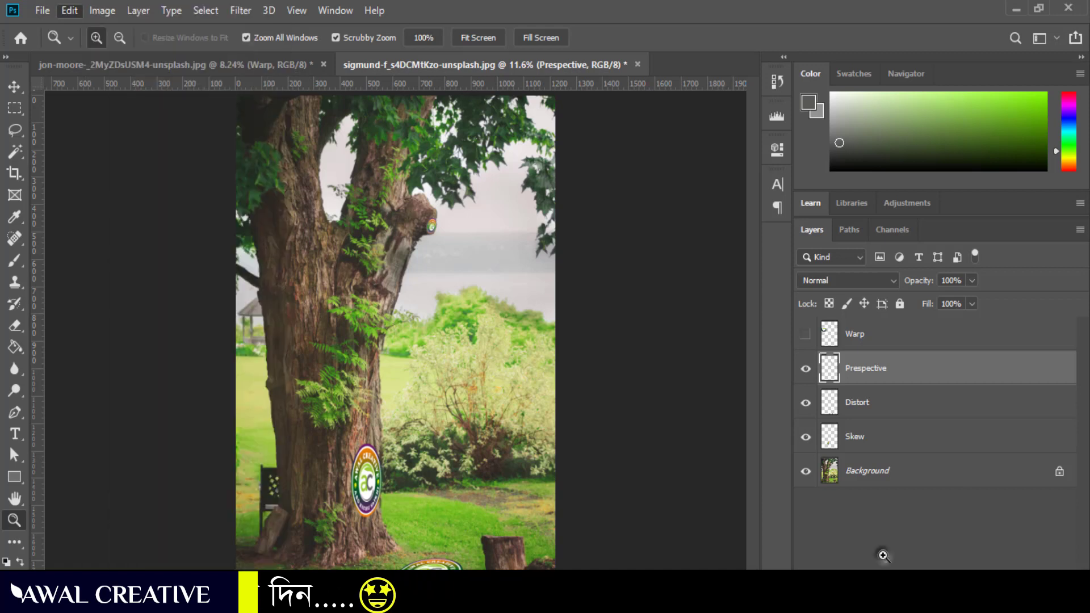